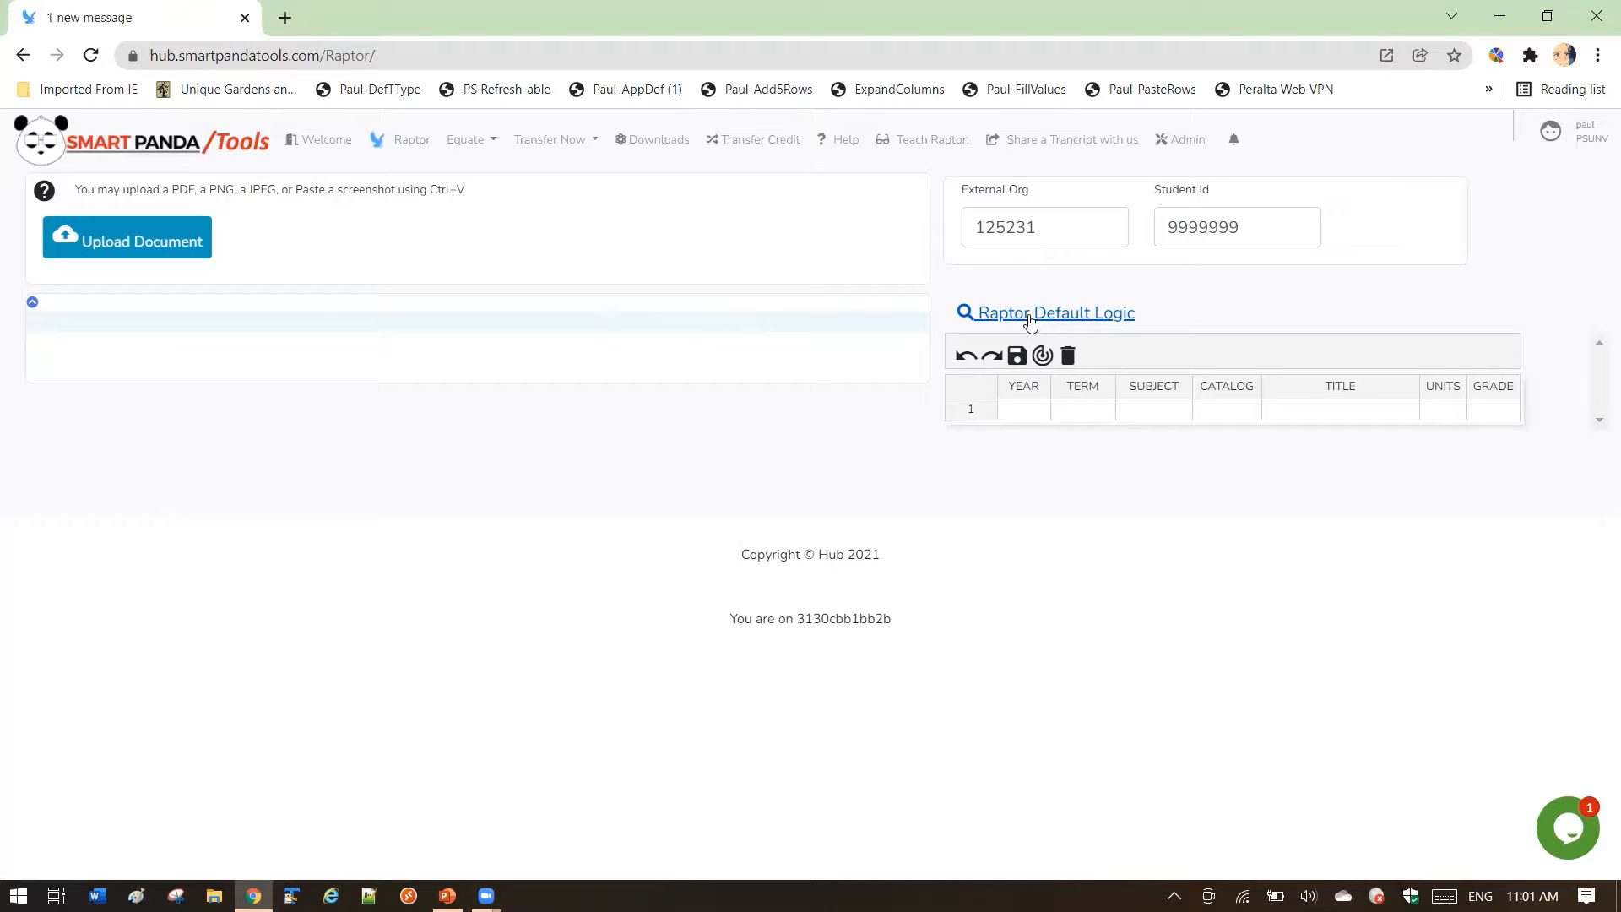
- Open the template selector, browse the schools and their assigned templates, and close it without choosing one
left_click(1031, 319)
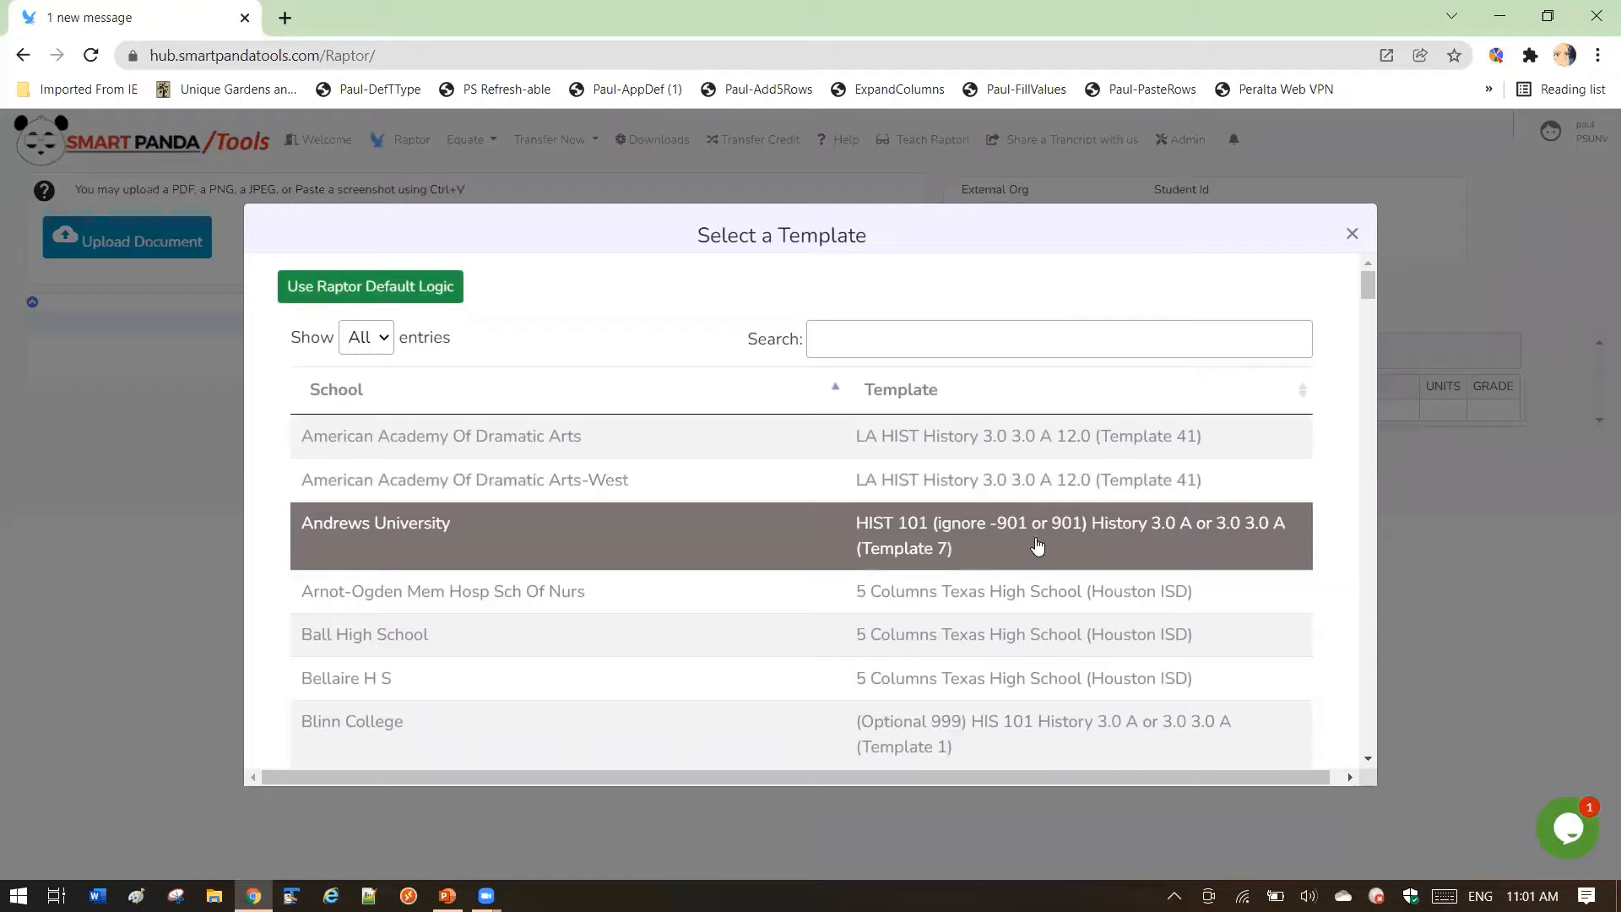
scroll(1368, 306, "down", 1)
scroll(1368, 306, "down", 7)
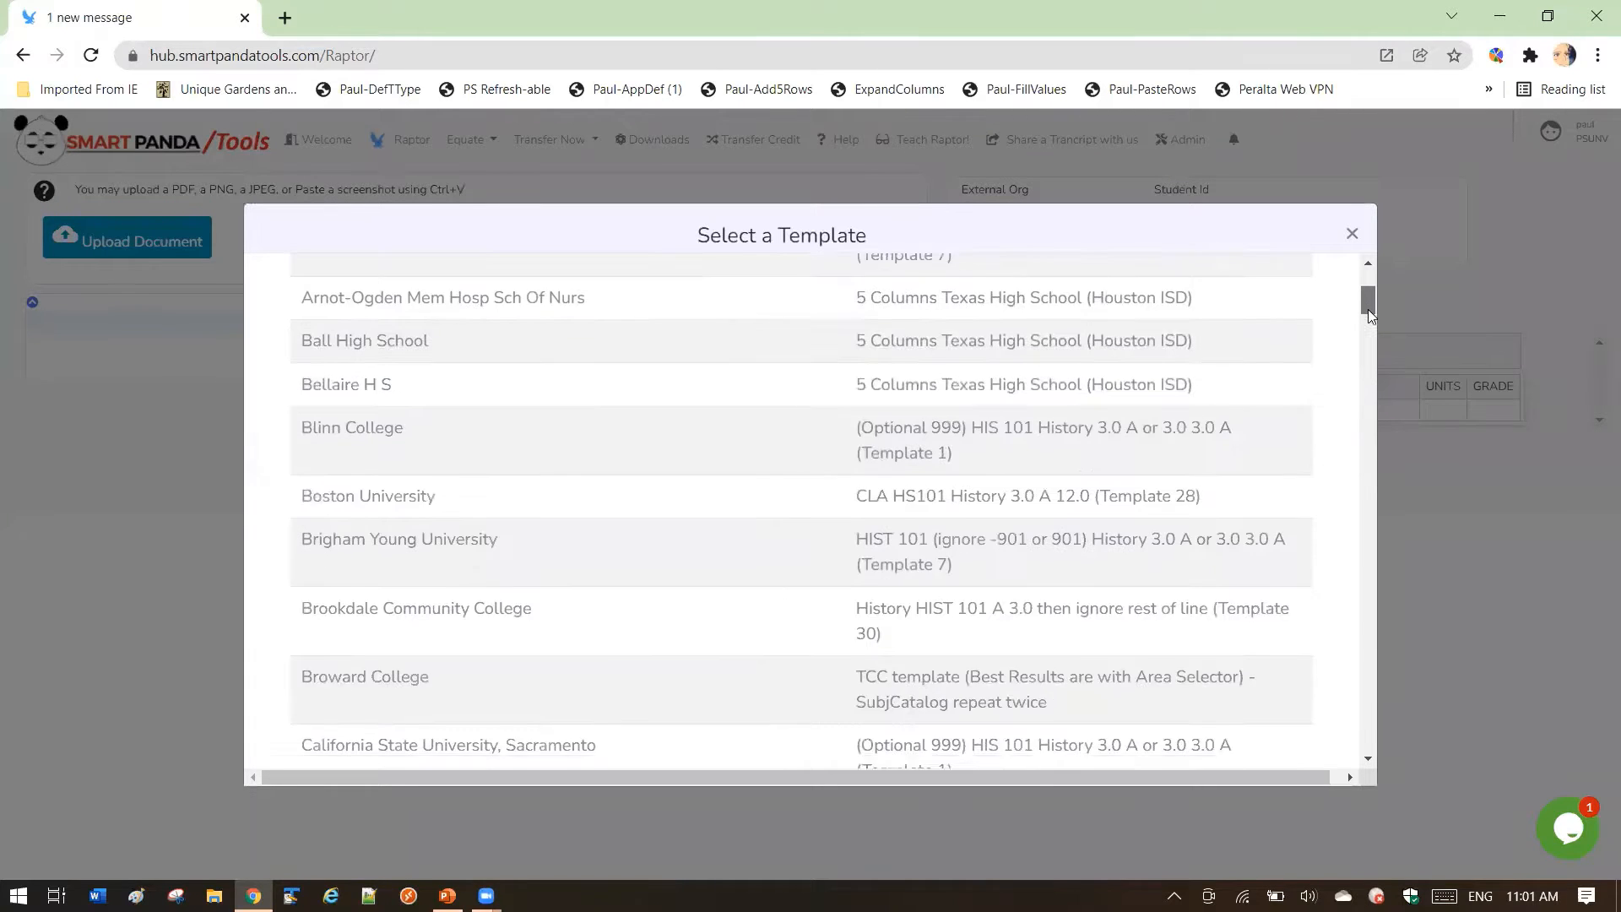
left_click_drag(1372, 315, 1368, 287)
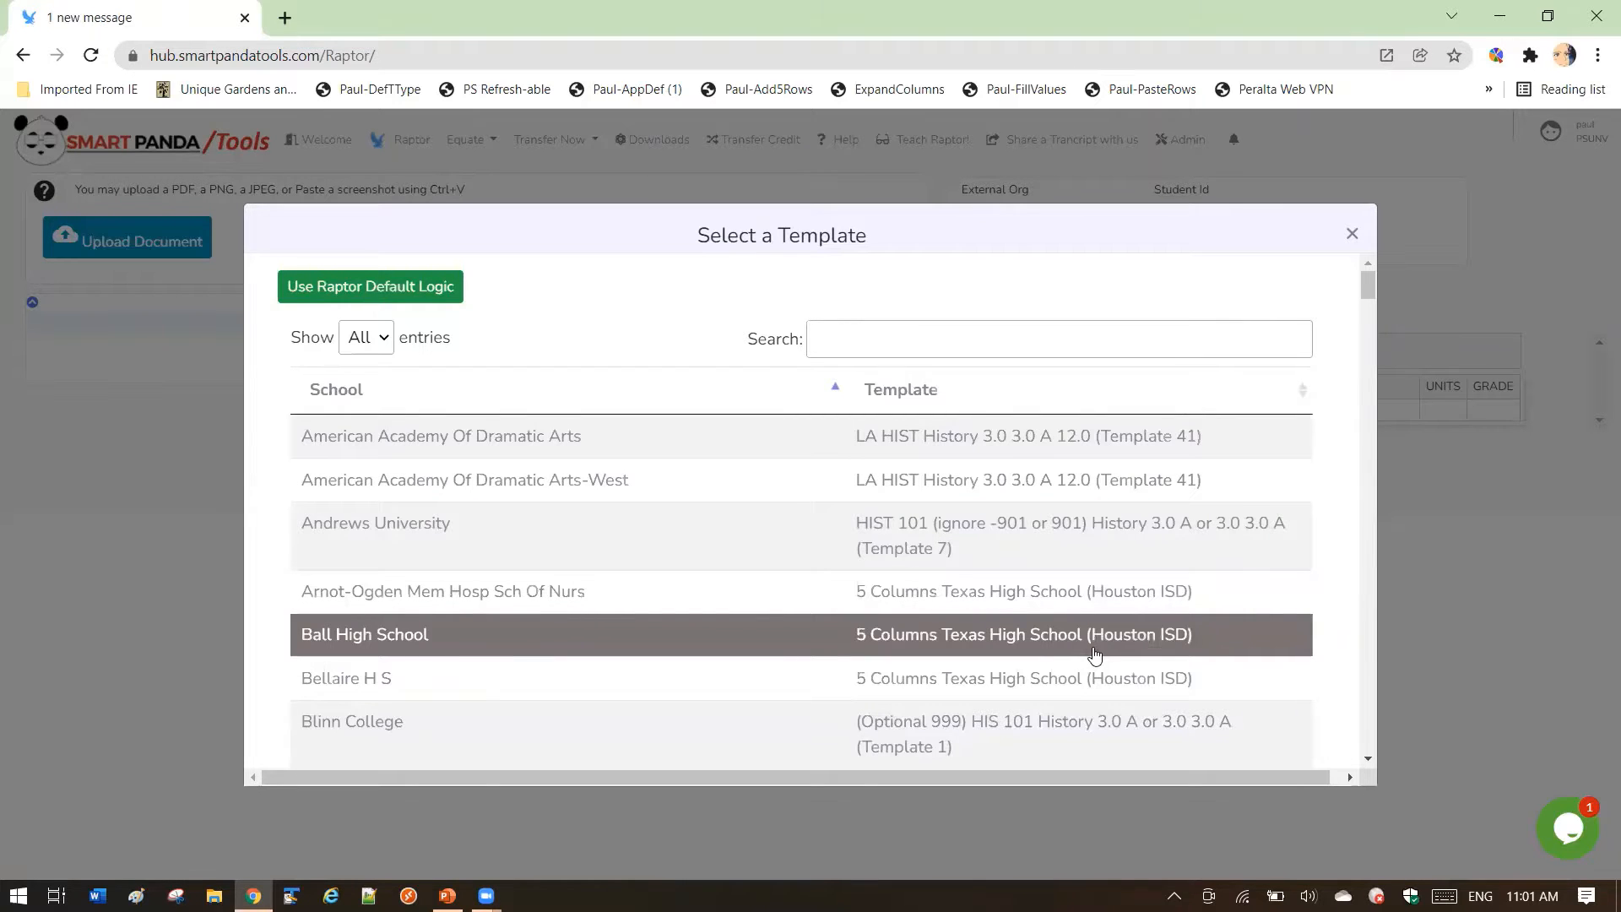
left_click(1354, 235)
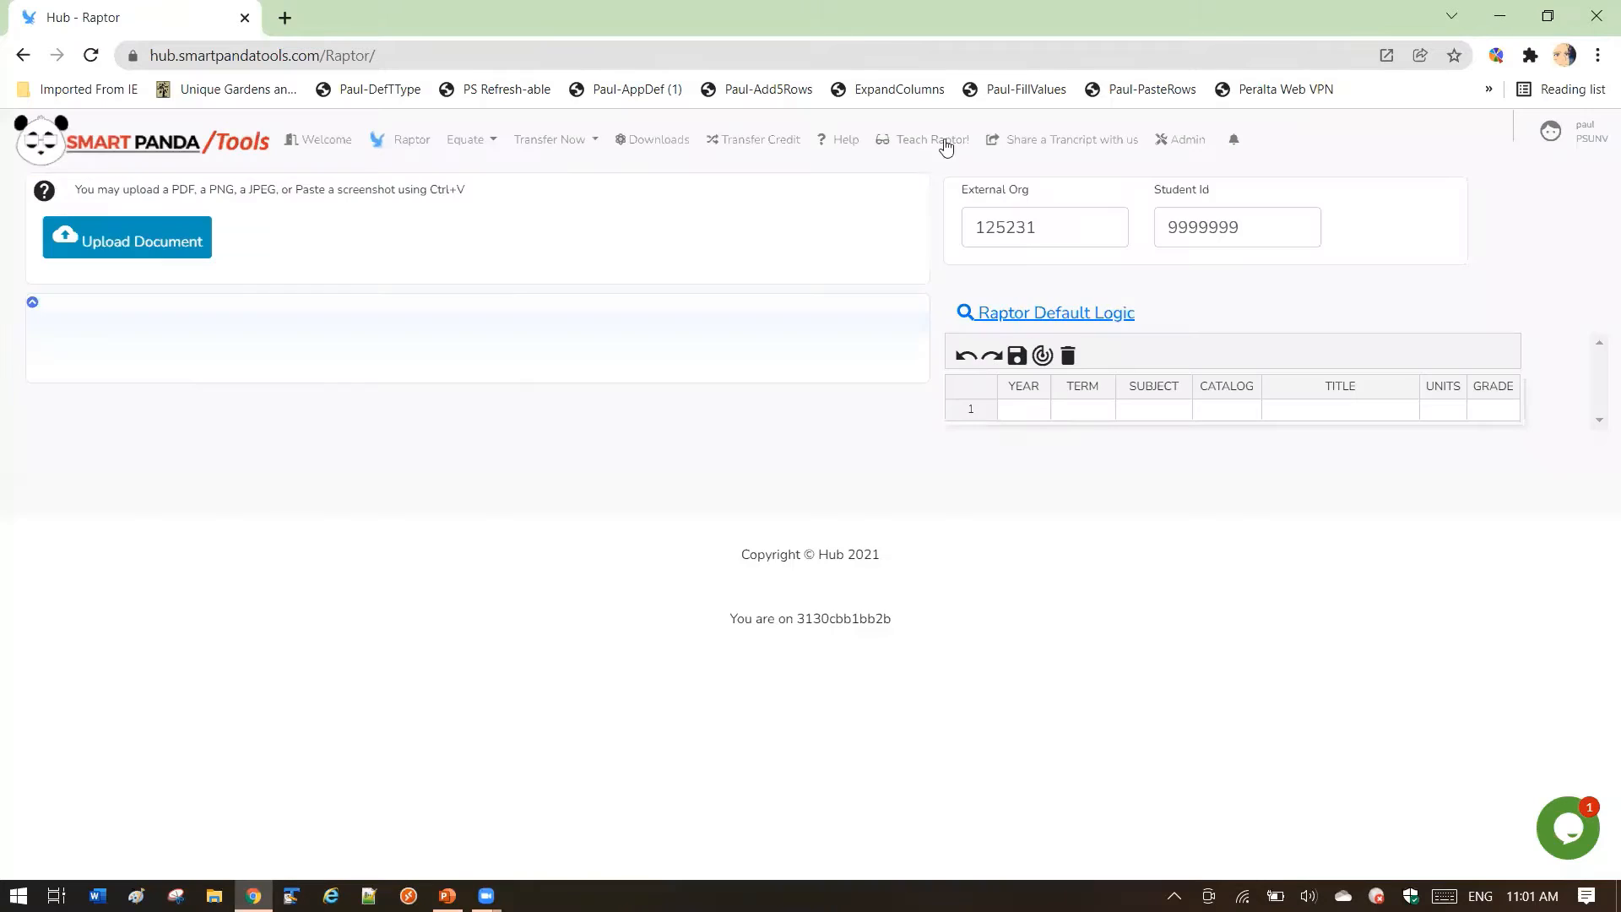
- Choose Boston University's template, CLA HS101 History 3.0 A 12.0 (Template 28), from the template list
left_click(1044, 314)
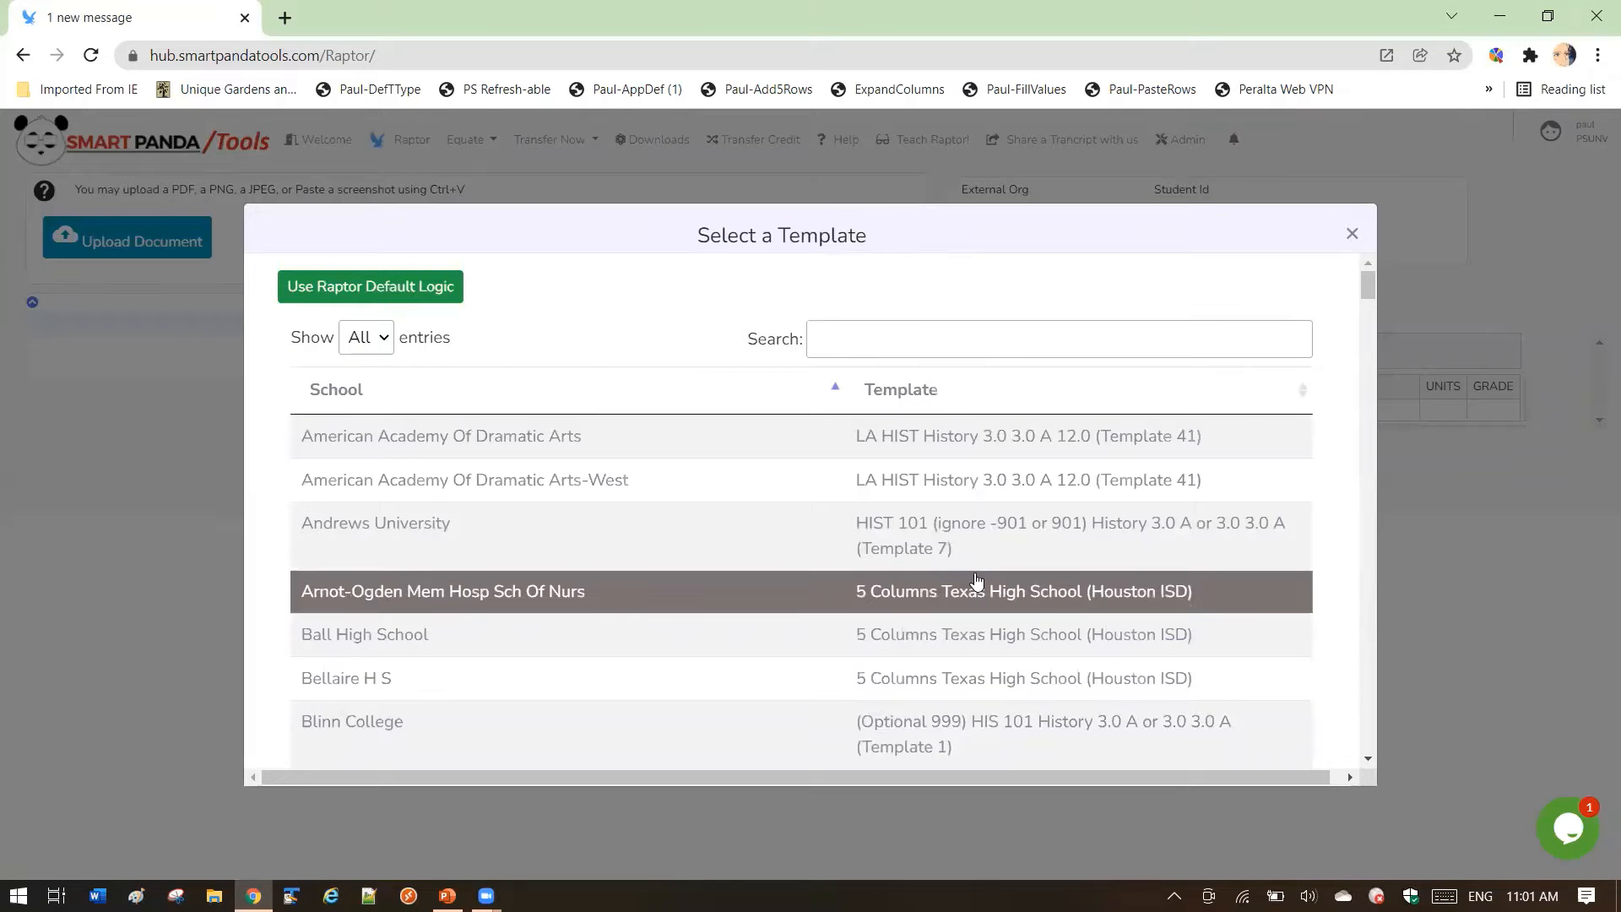
scroll(996, 583, "down", 5)
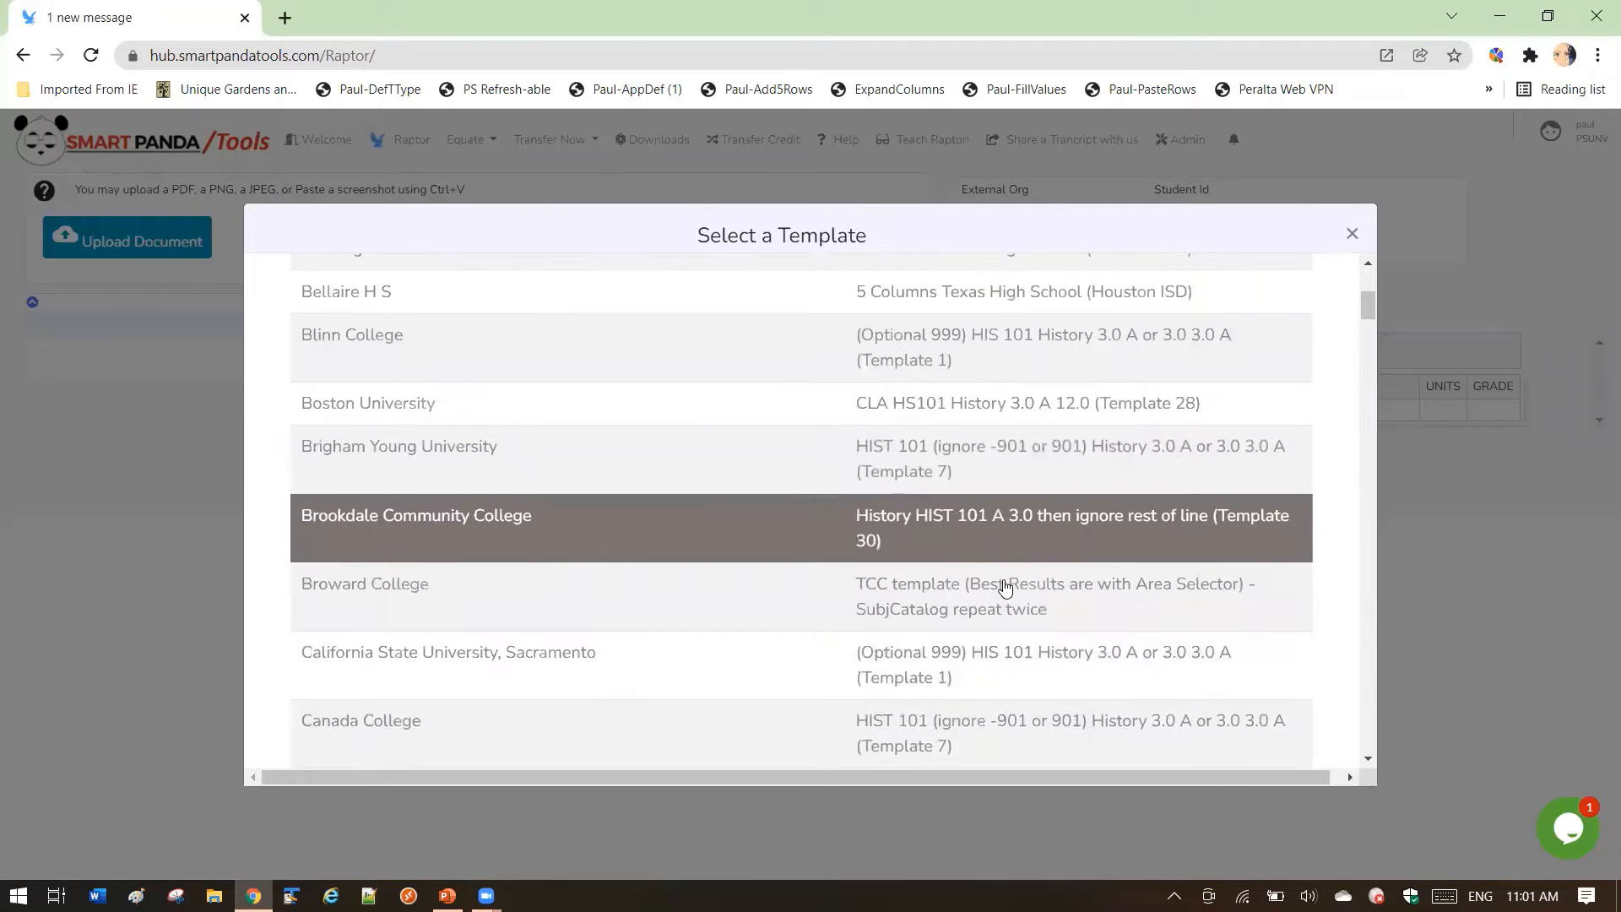
scroll(1005, 589, "up", 5)
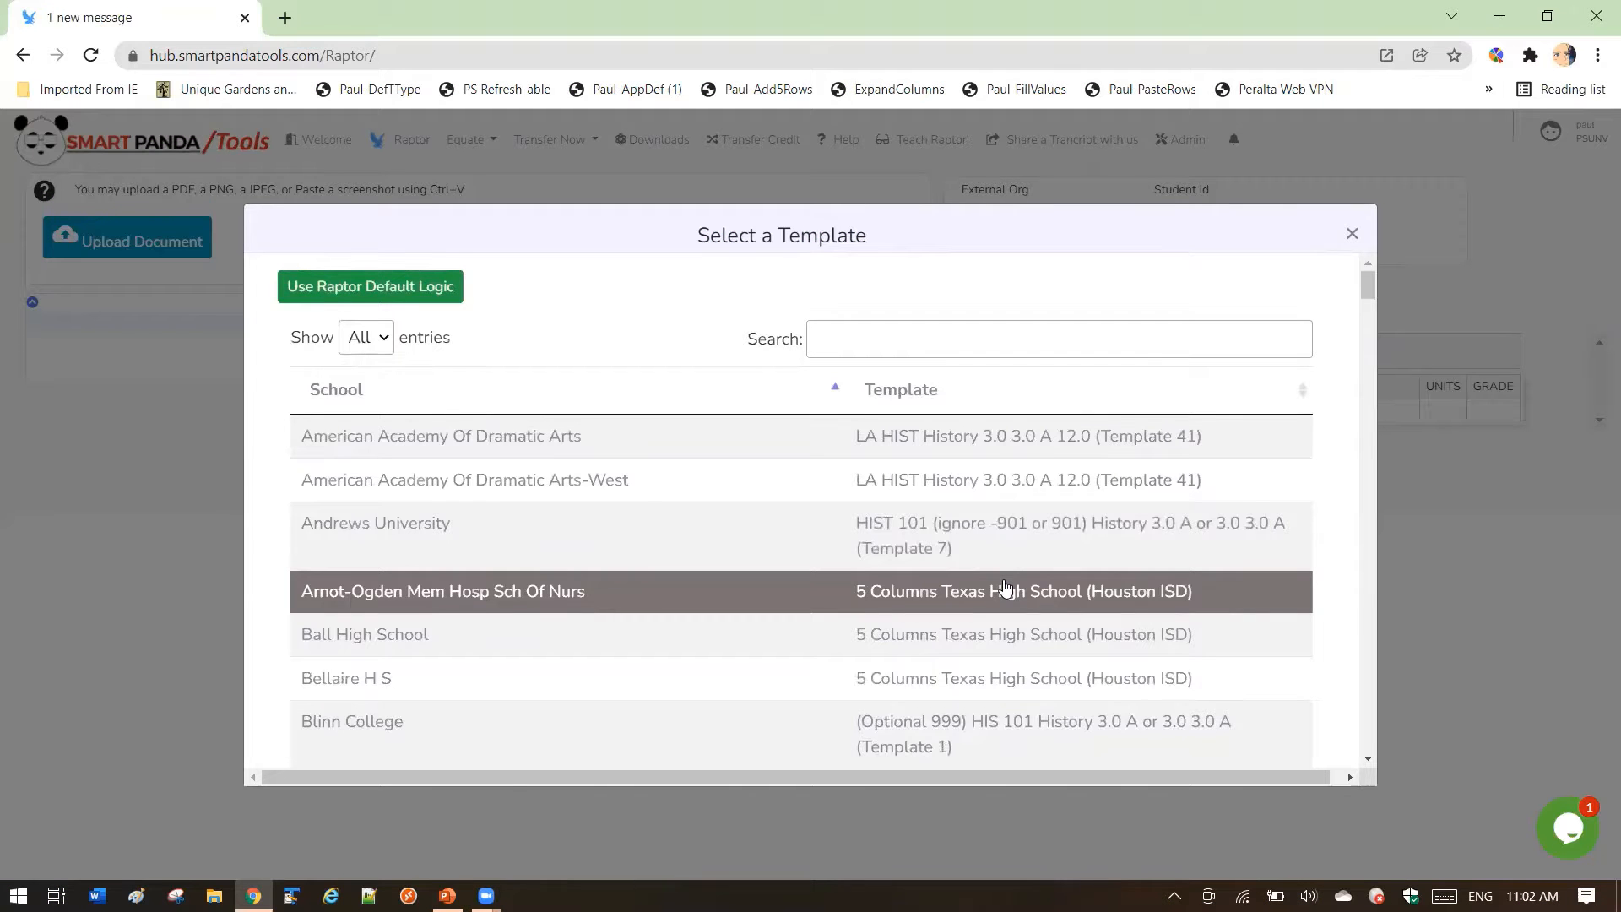
scroll(1037, 608, "down", 2)
left_click(1038, 606)
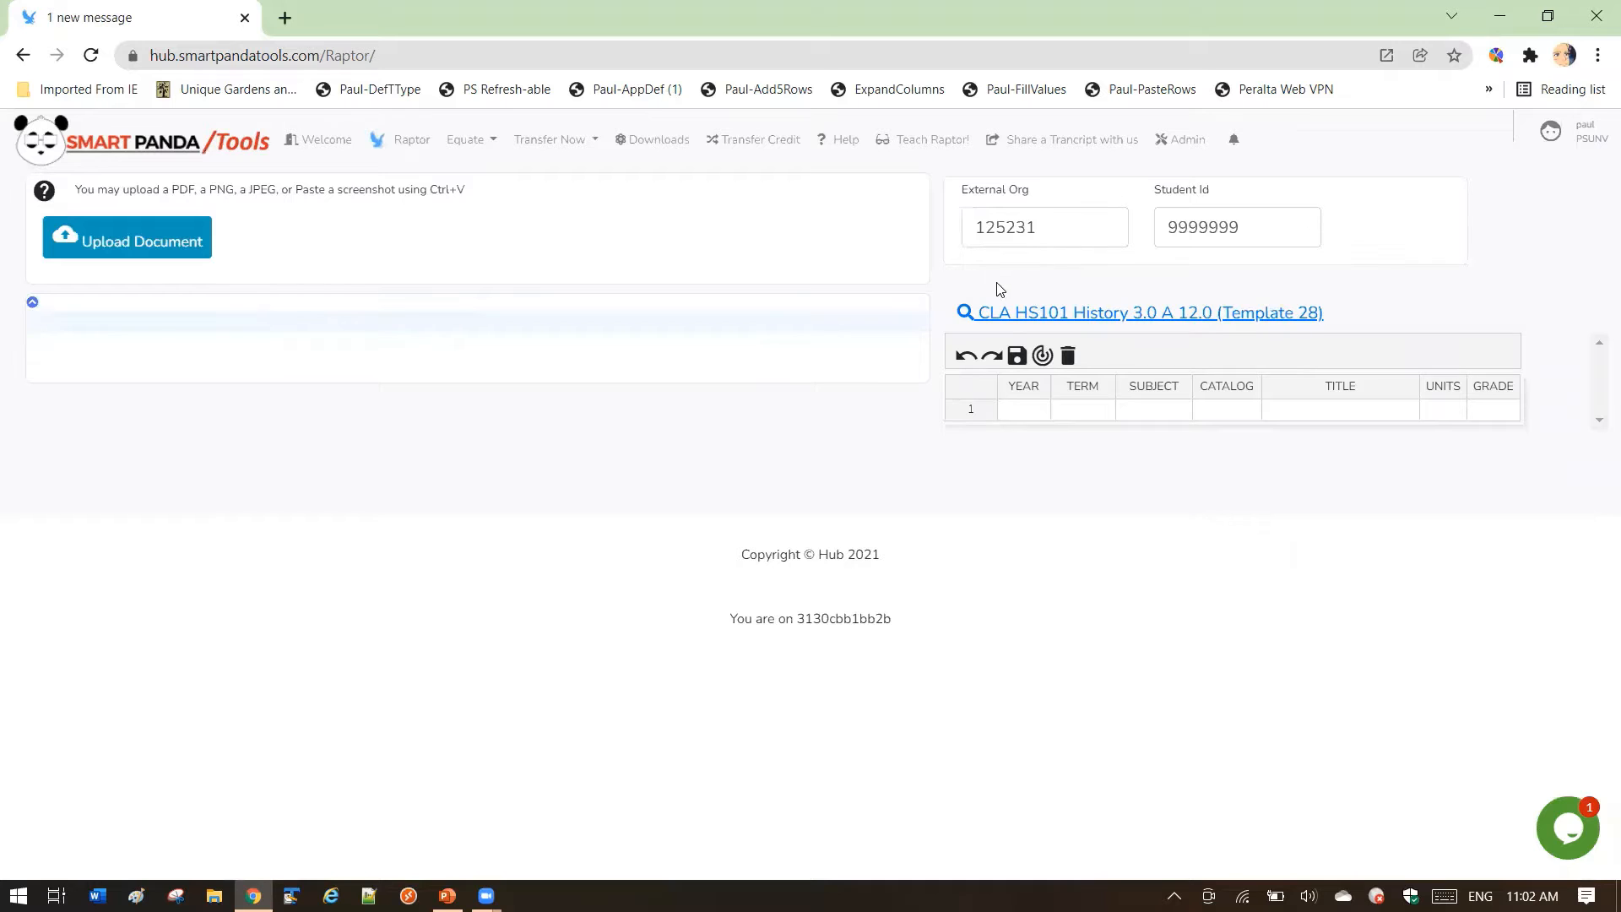
- Browse the template list by school and choose Rutgers University-New Brunswick's template, History 01 750 204 H1 3.0 E A (Template 43)
left_click(1058, 319)
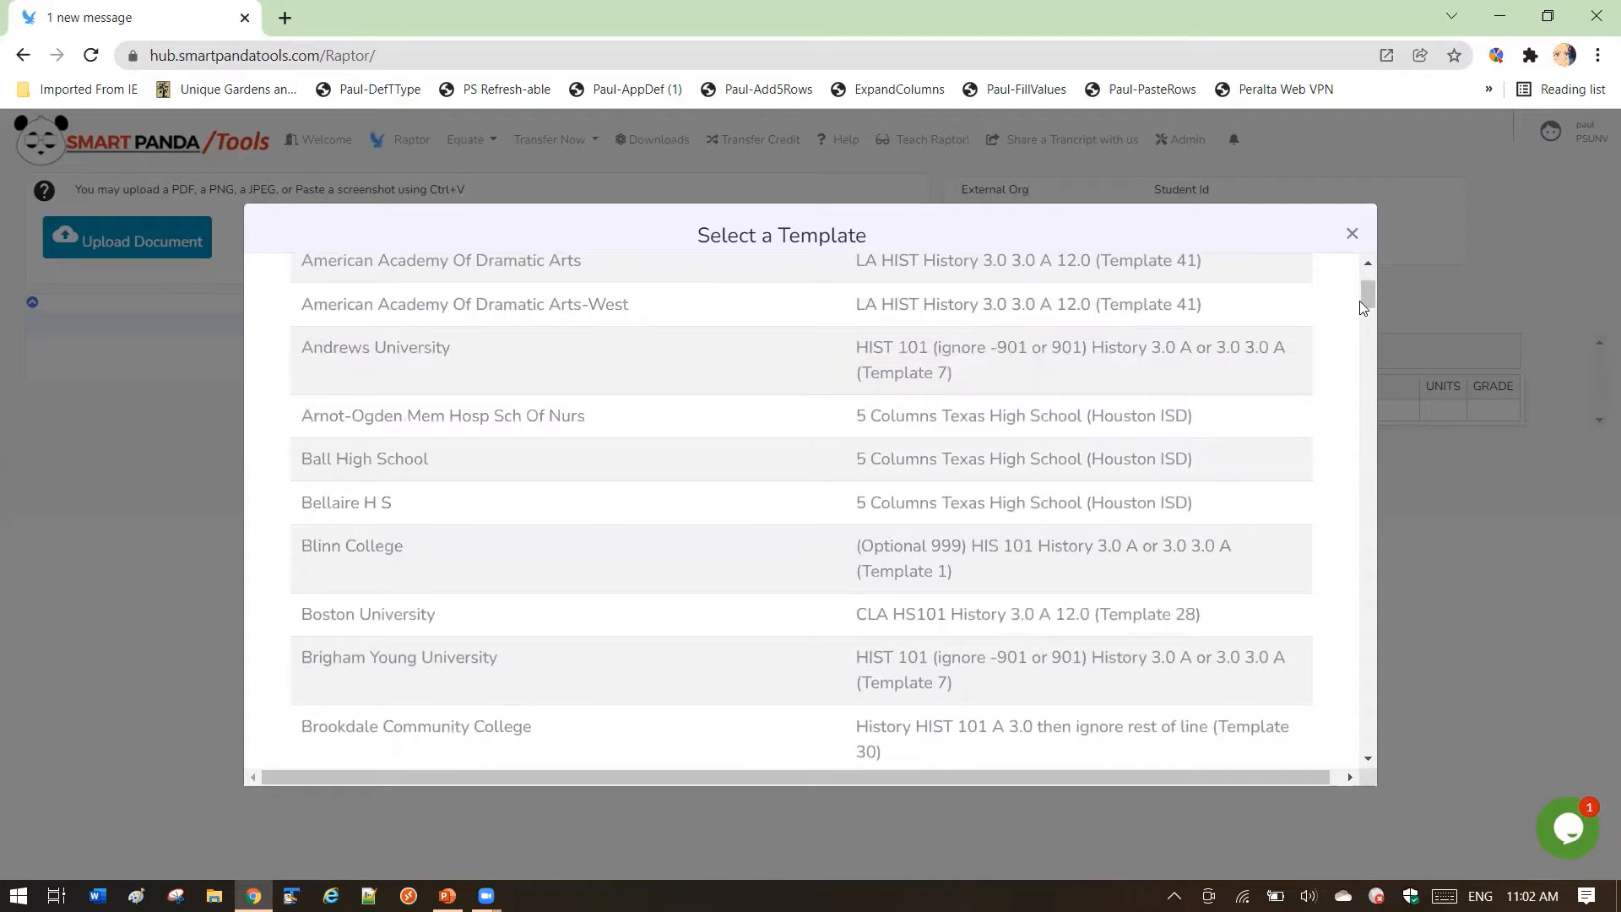
left_click_drag(1369, 316, 1323, 284)
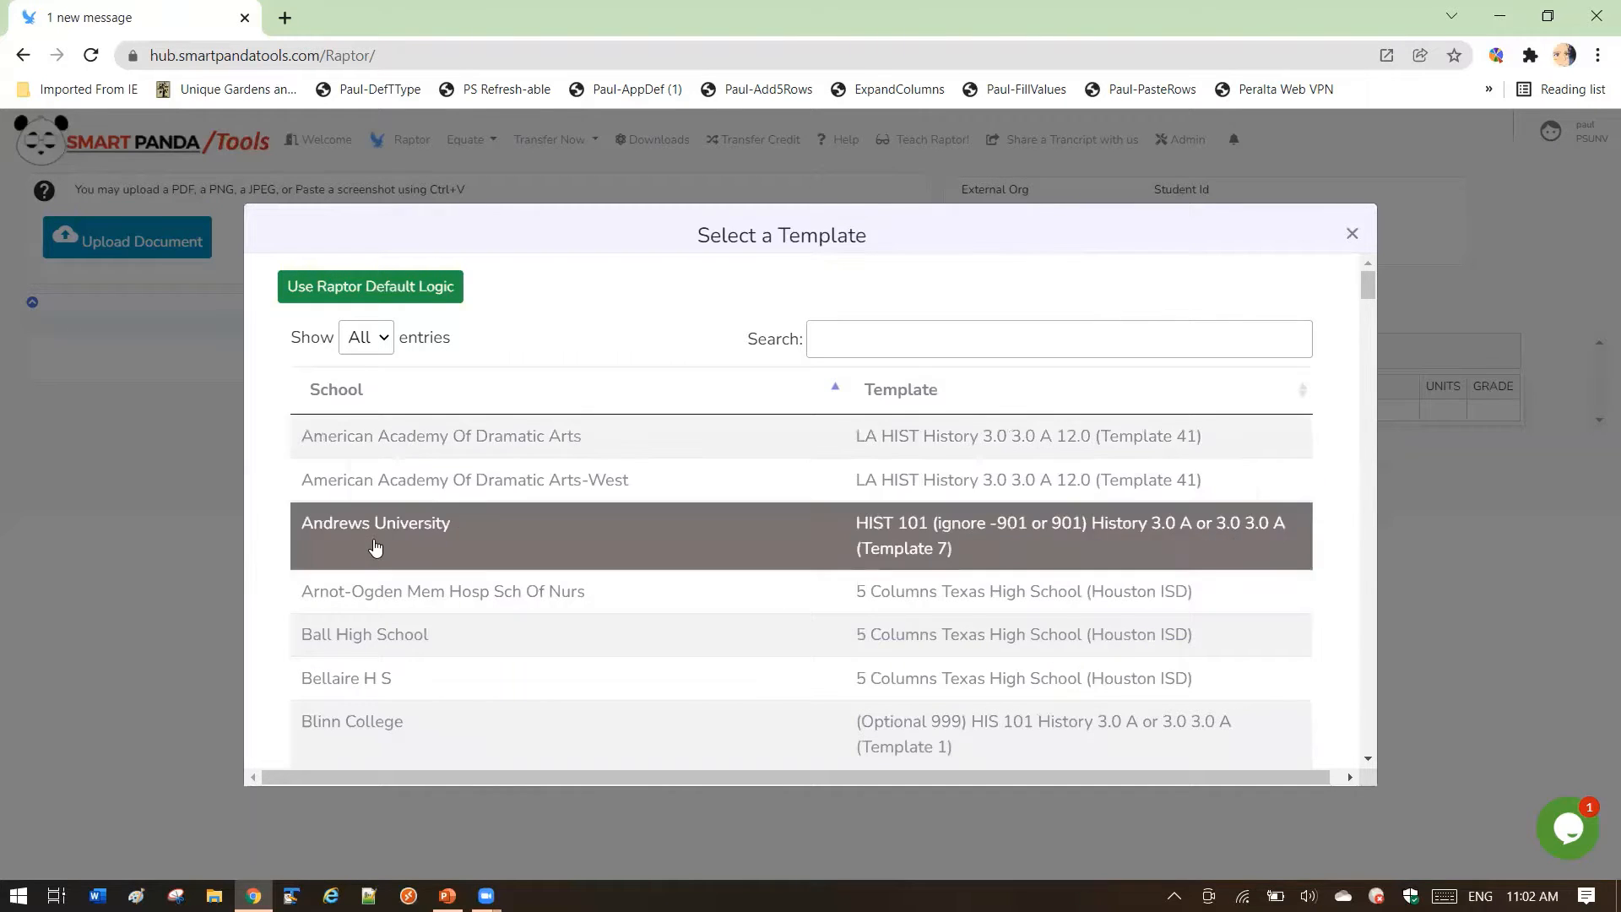
scroll(454, 521, "down", 6)
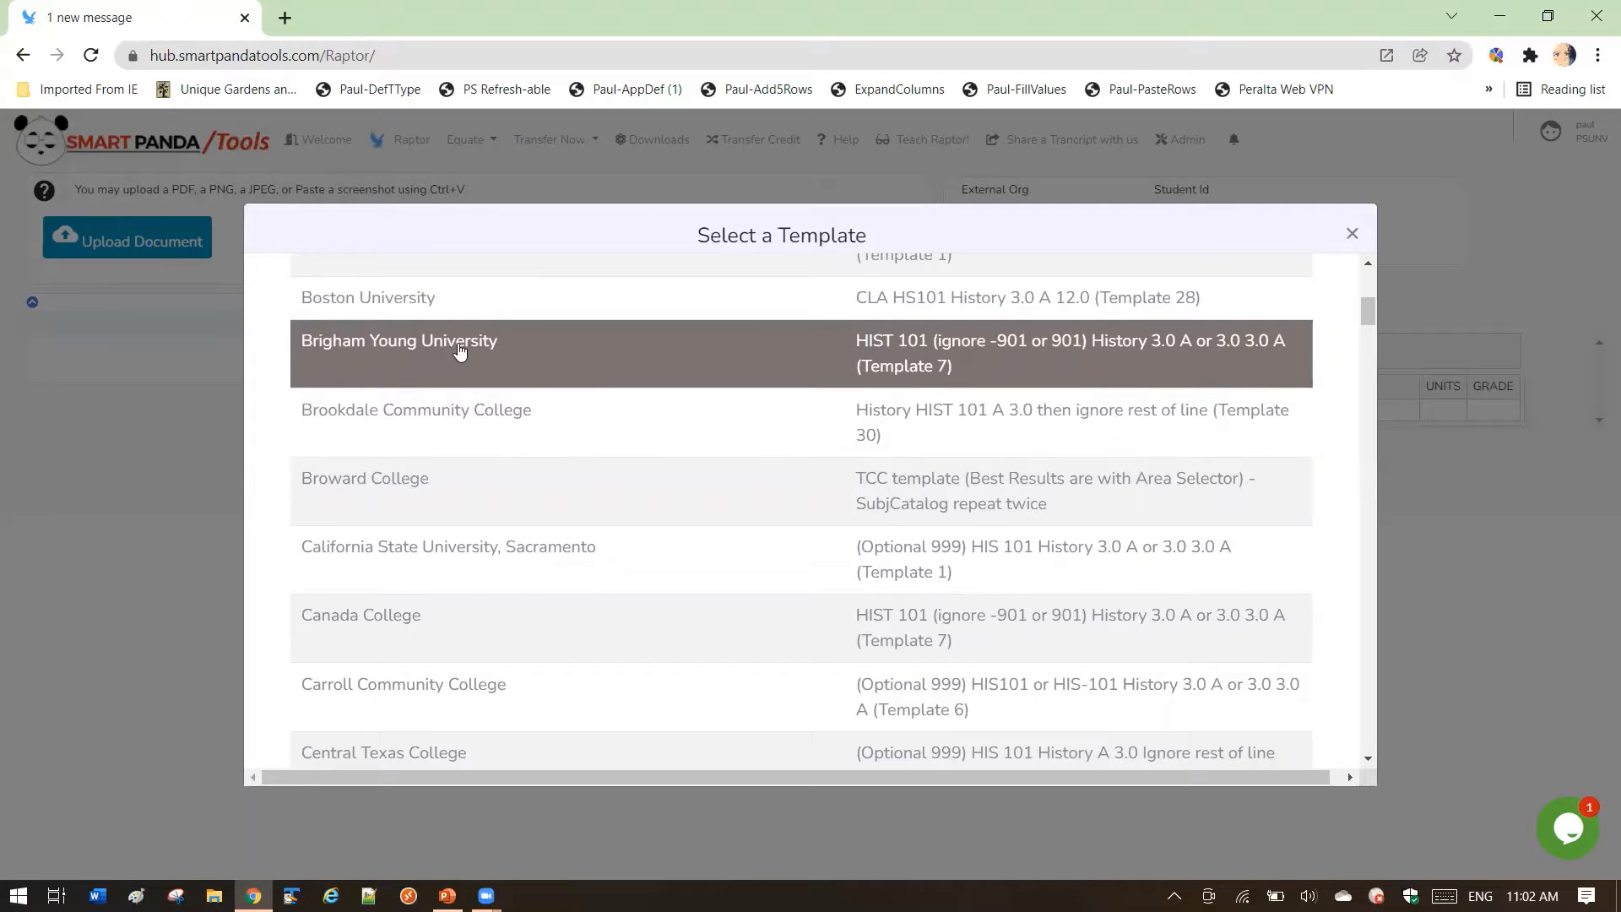
scroll(459, 351, "down", 2)
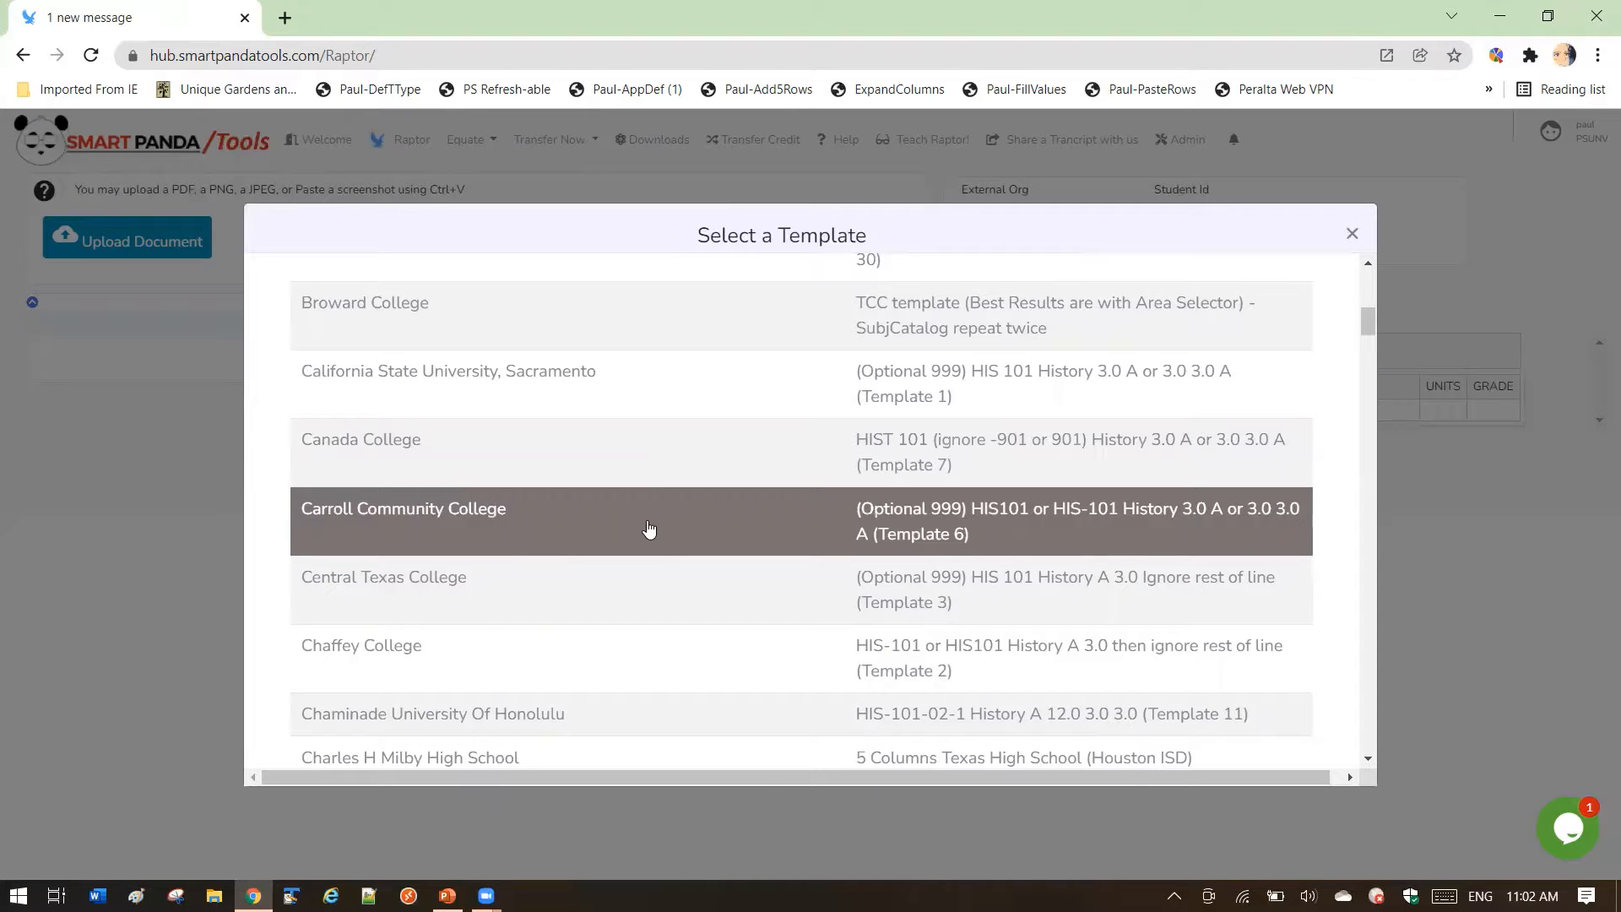
scroll(507, 603, "down", 5)
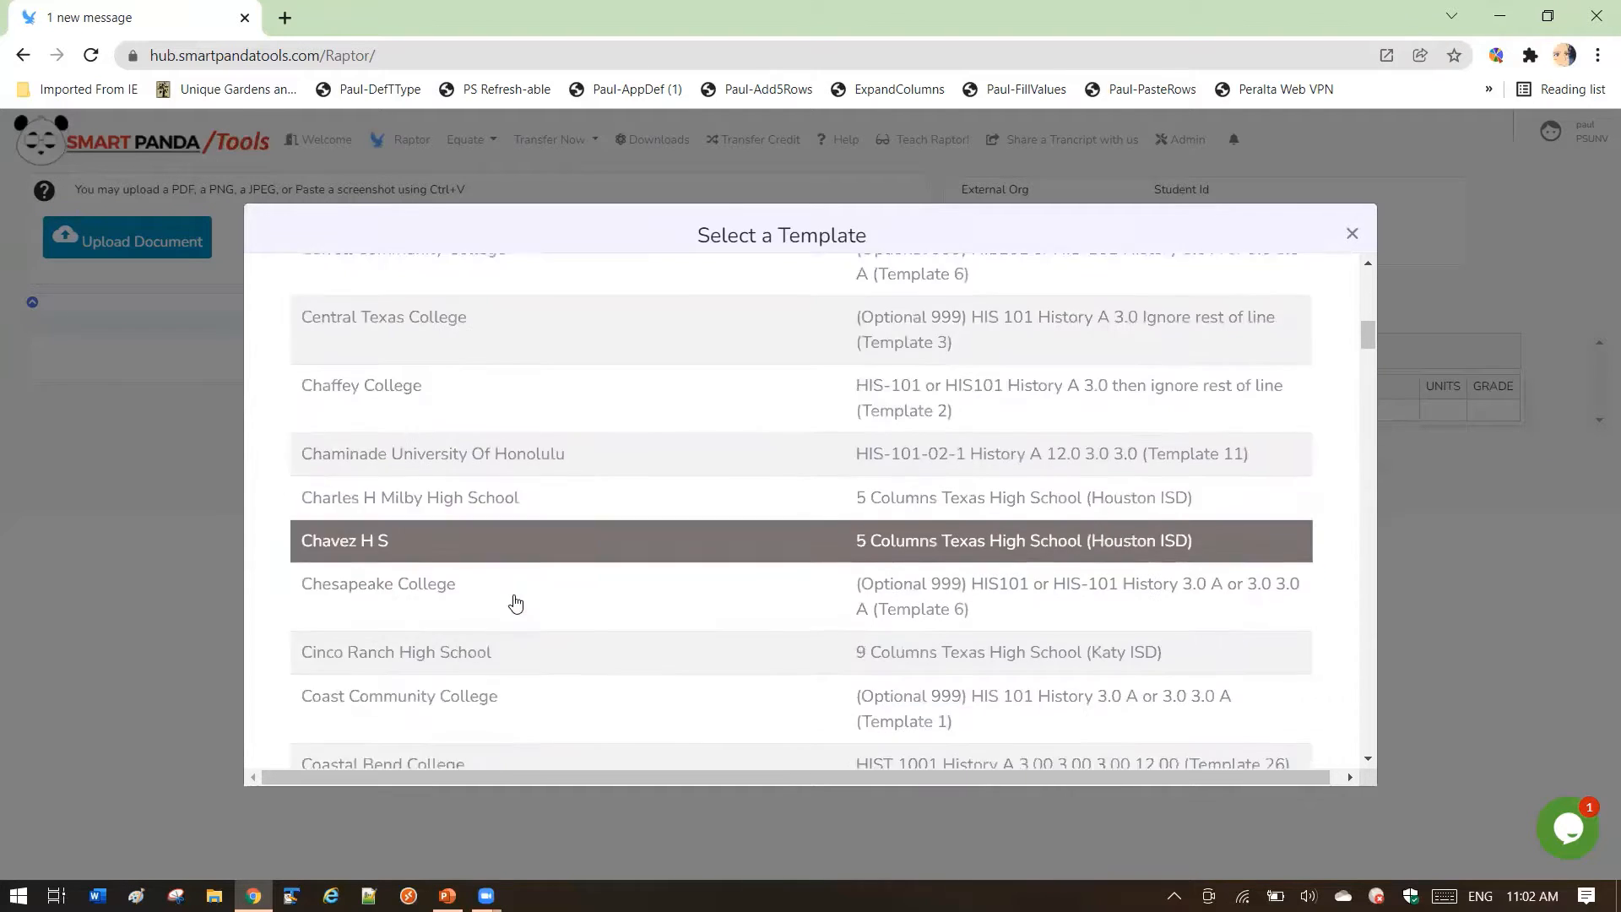
scroll(518, 603, "down", 4)
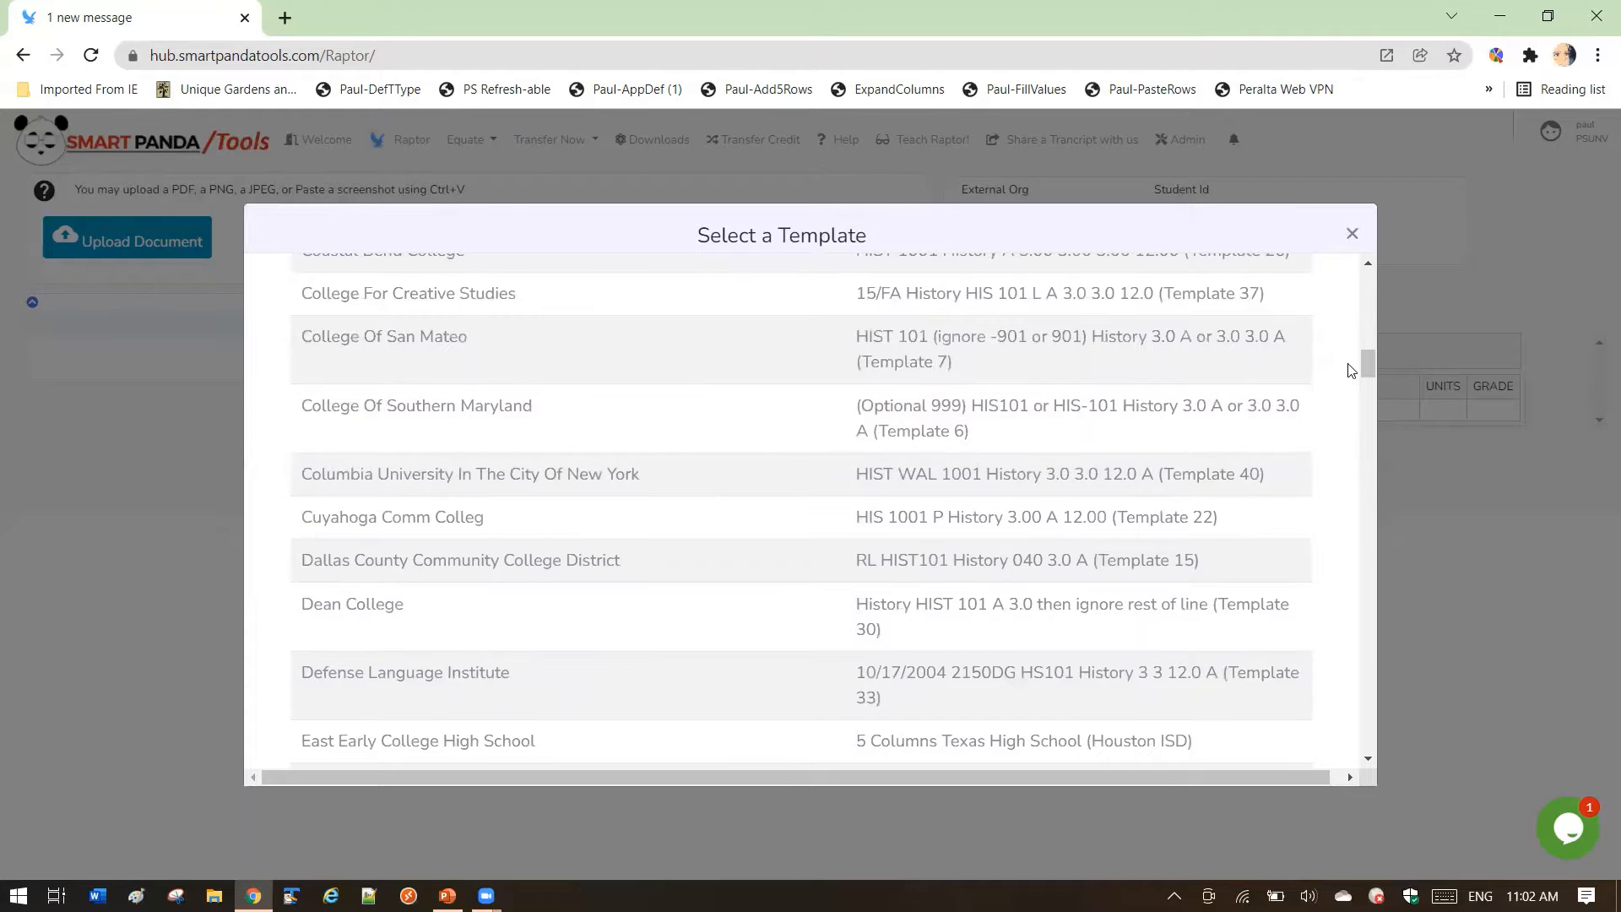
left_click_drag(1369, 363, 1369, 495)
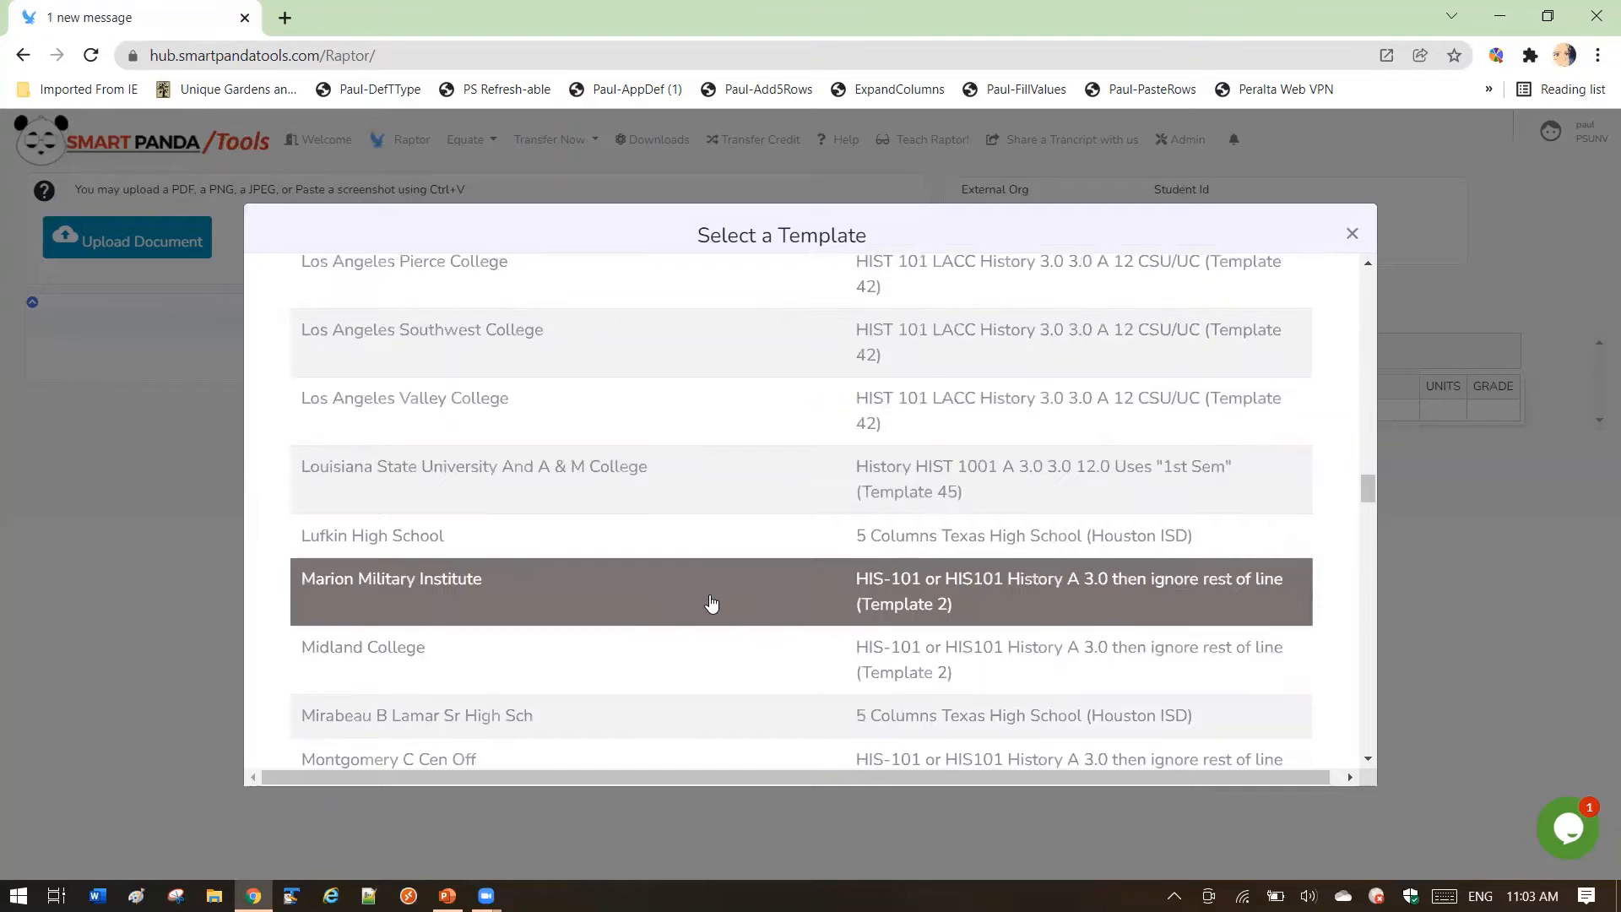
scroll(712, 602, "down", 1)
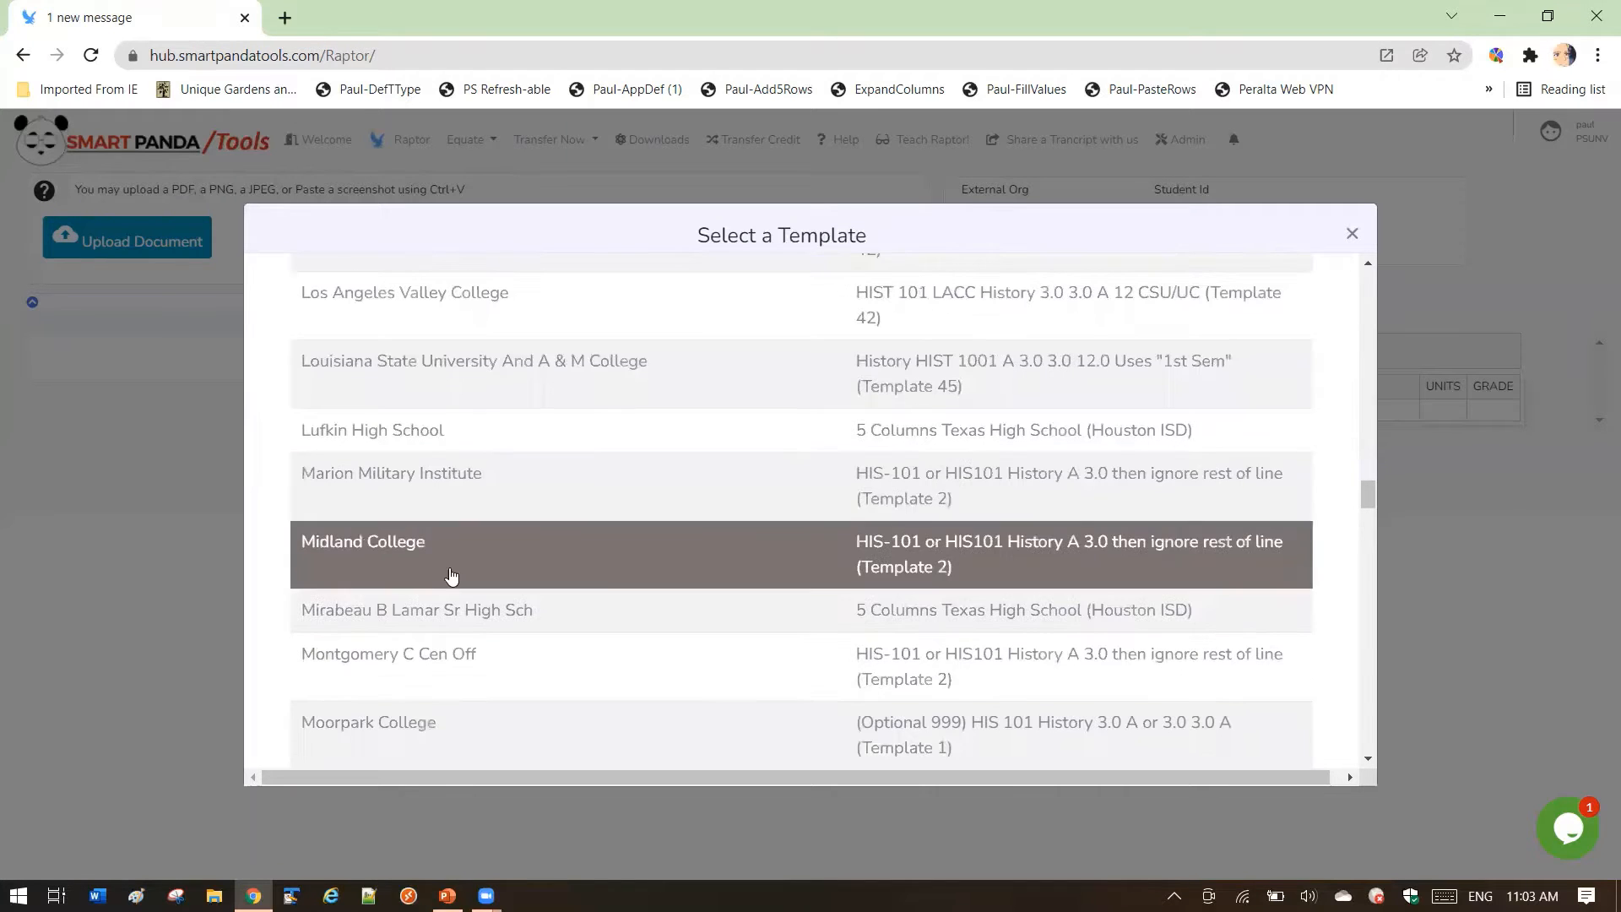
left_click_drag(1362, 498, 1369, 586)
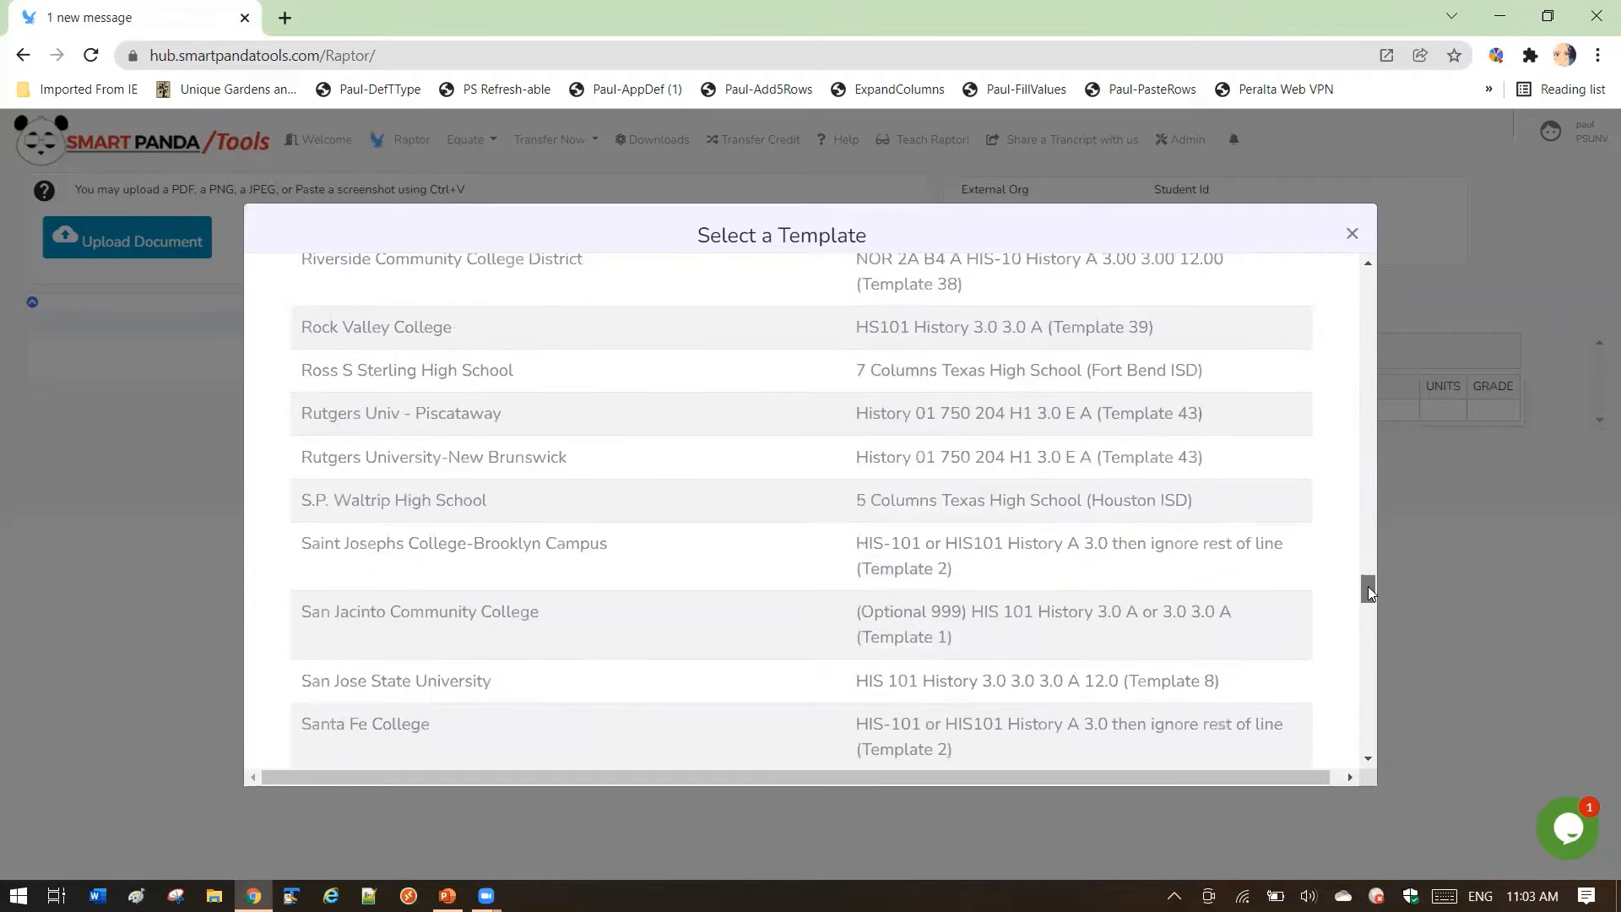
left_click(473, 466)
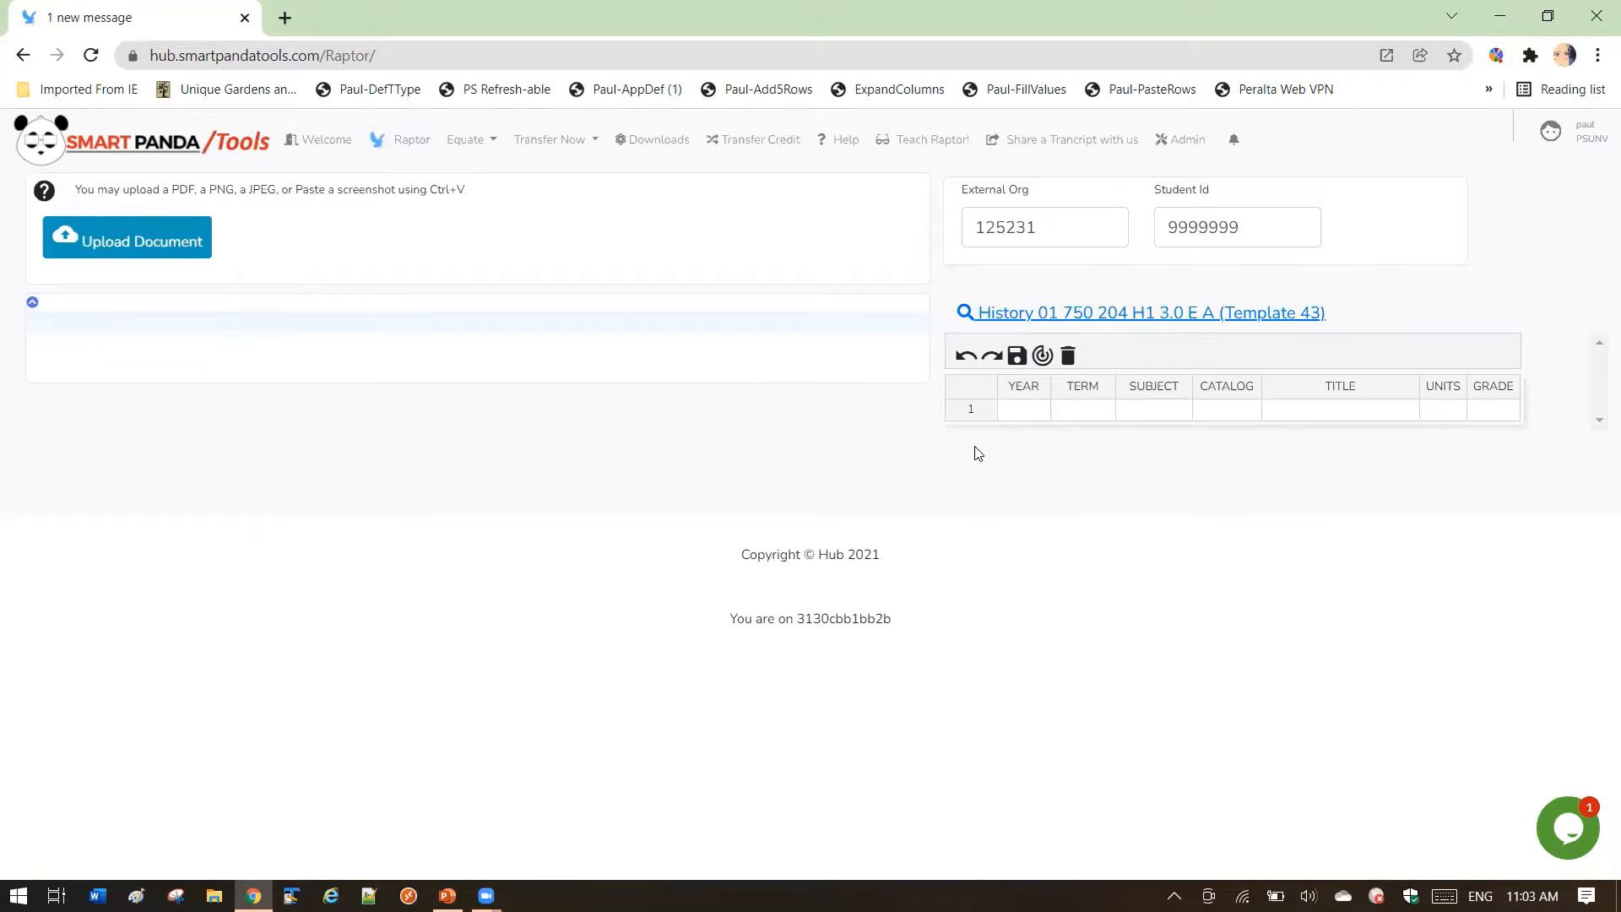
- Reopen the template list and sort it by school in descending order, then back to ascending order
left_click(1034, 314)
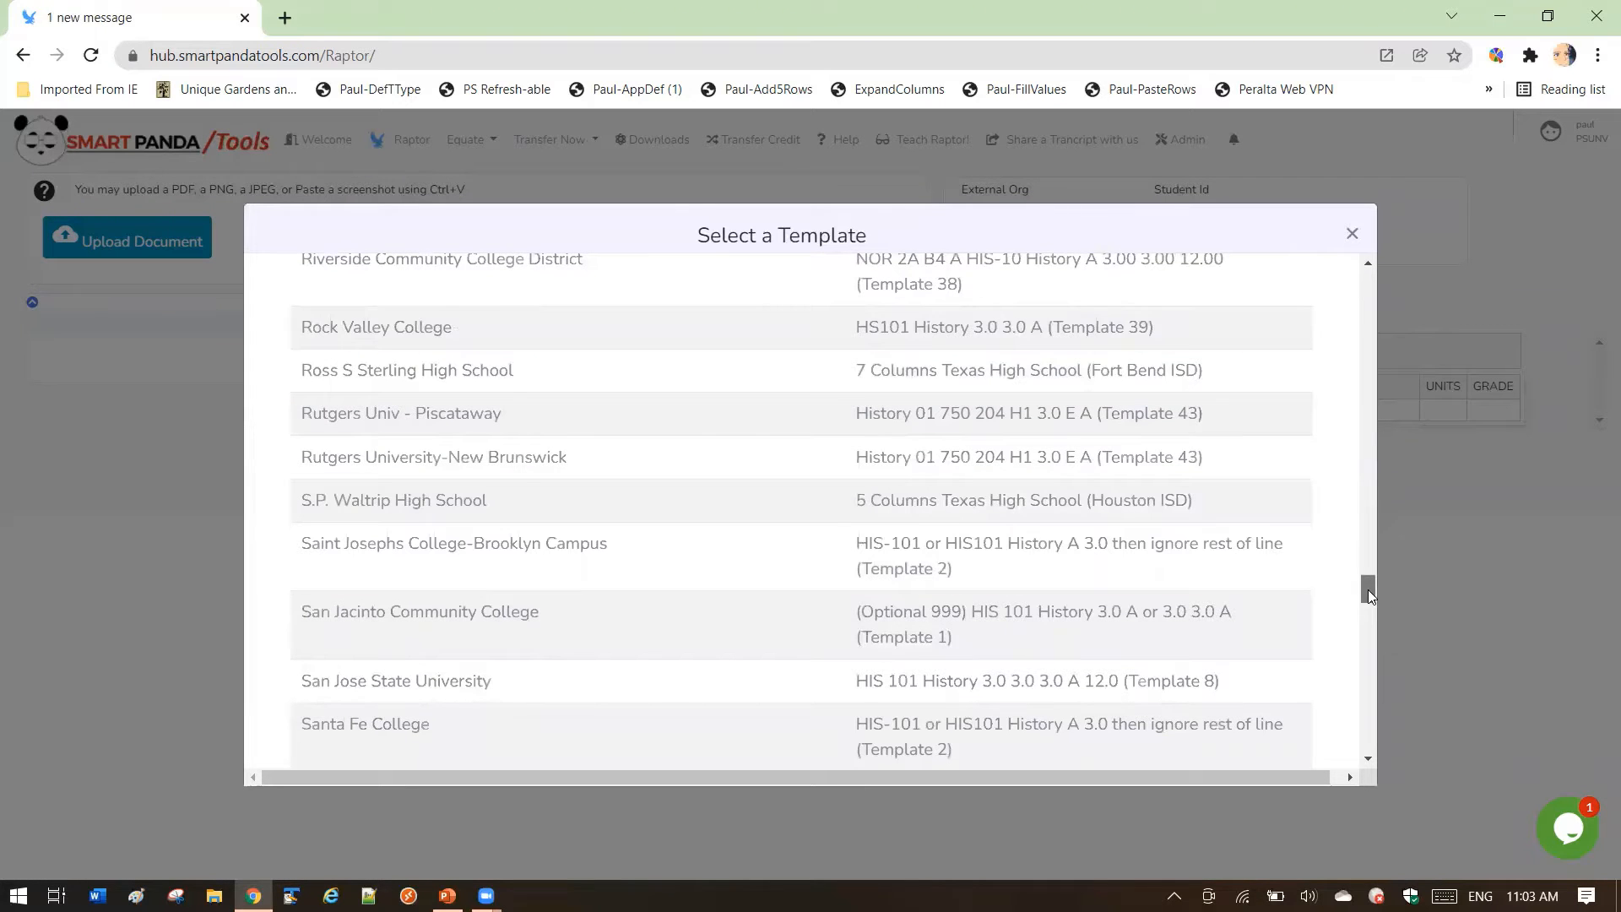
left_click_drag(1368, 583, 1385, 262)
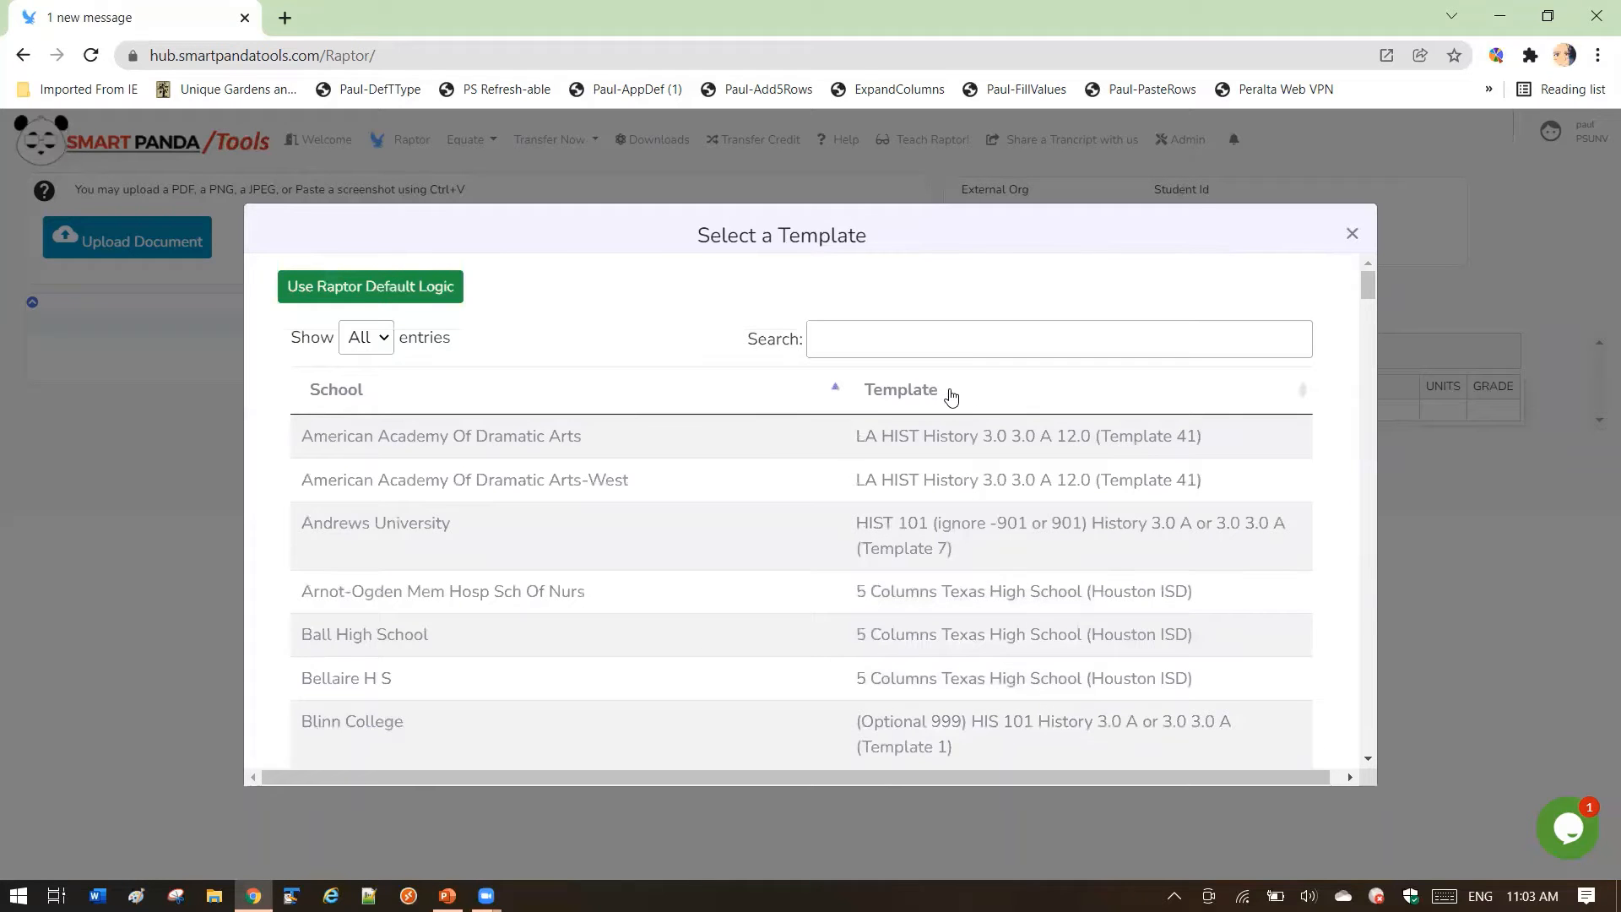
left_click(502, 386)
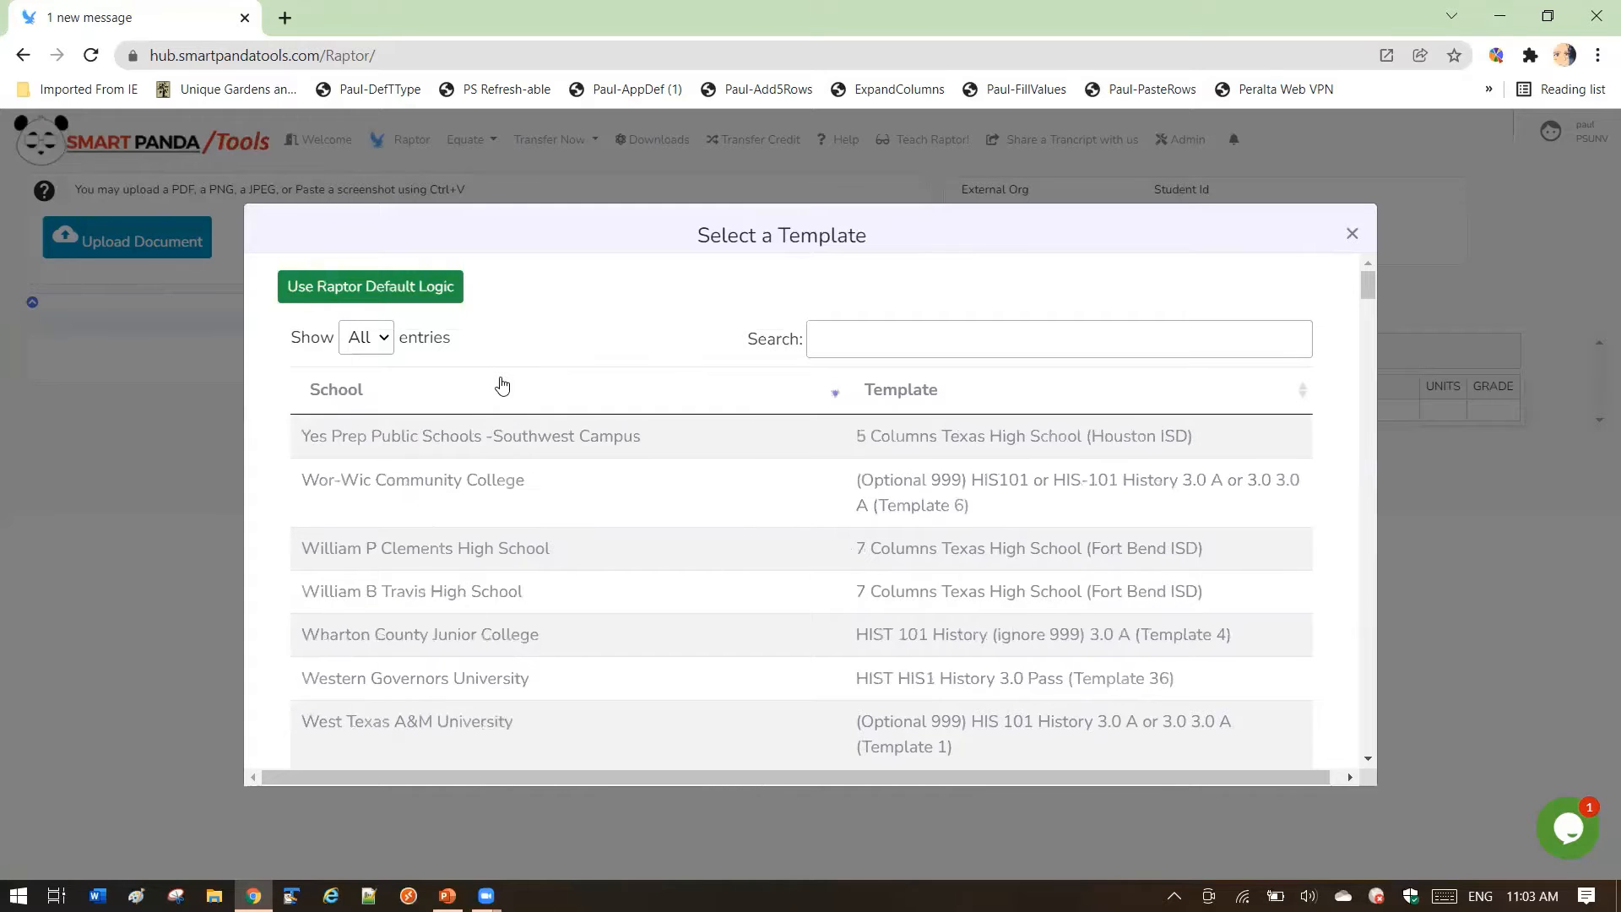
left_click(502, 386)
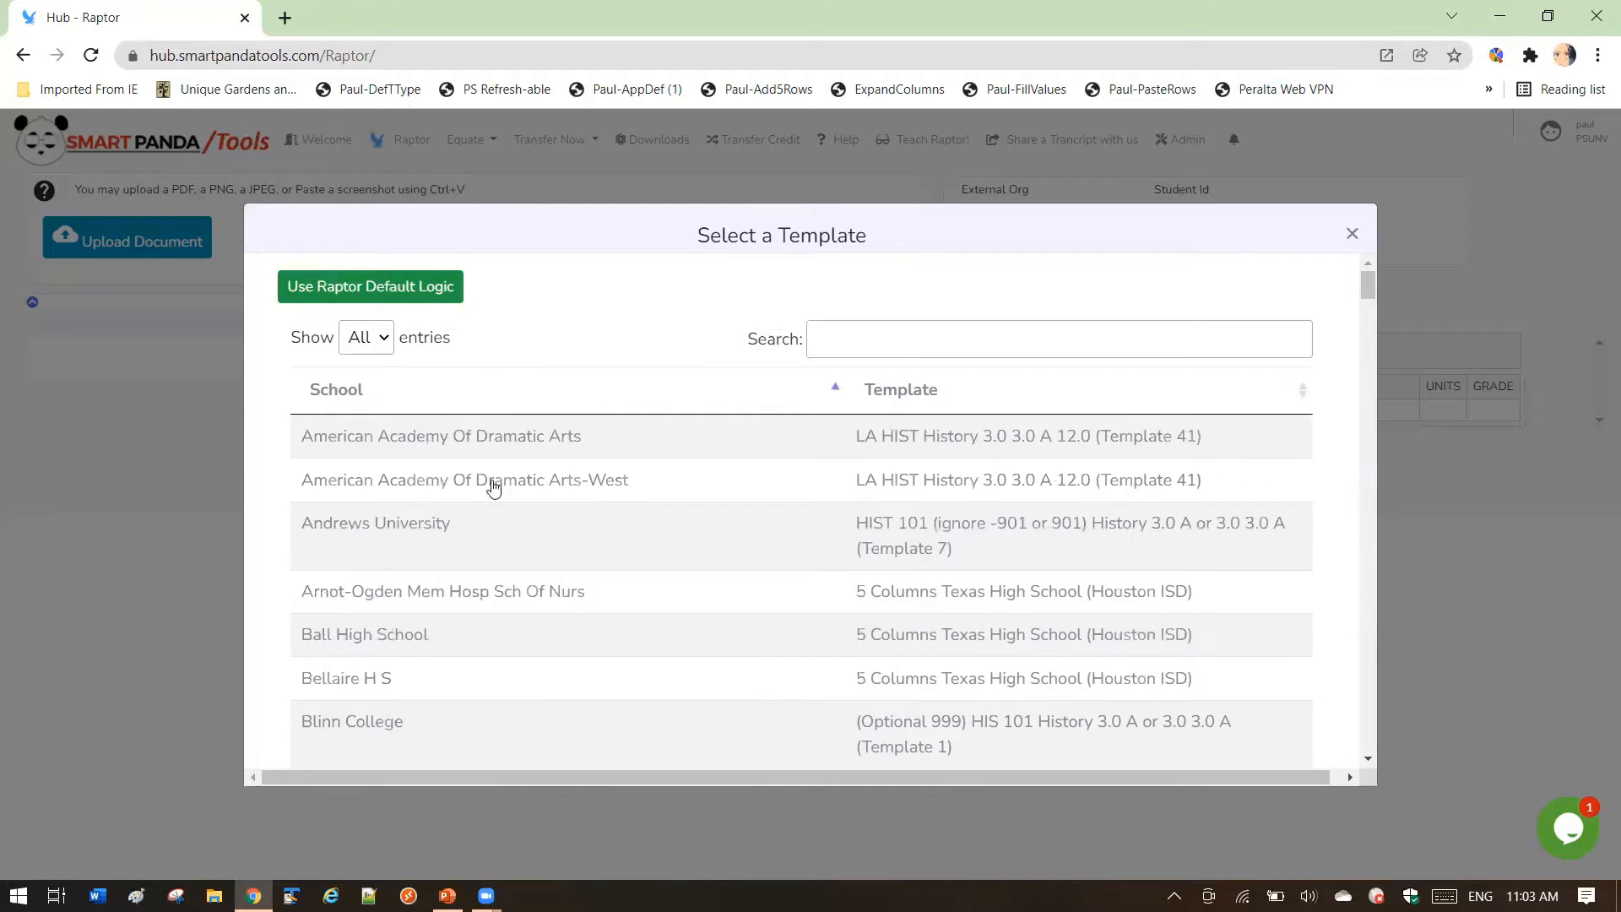
- Sort the list by template, examine which schools share each template format, and close the list
left_click(969, 402)
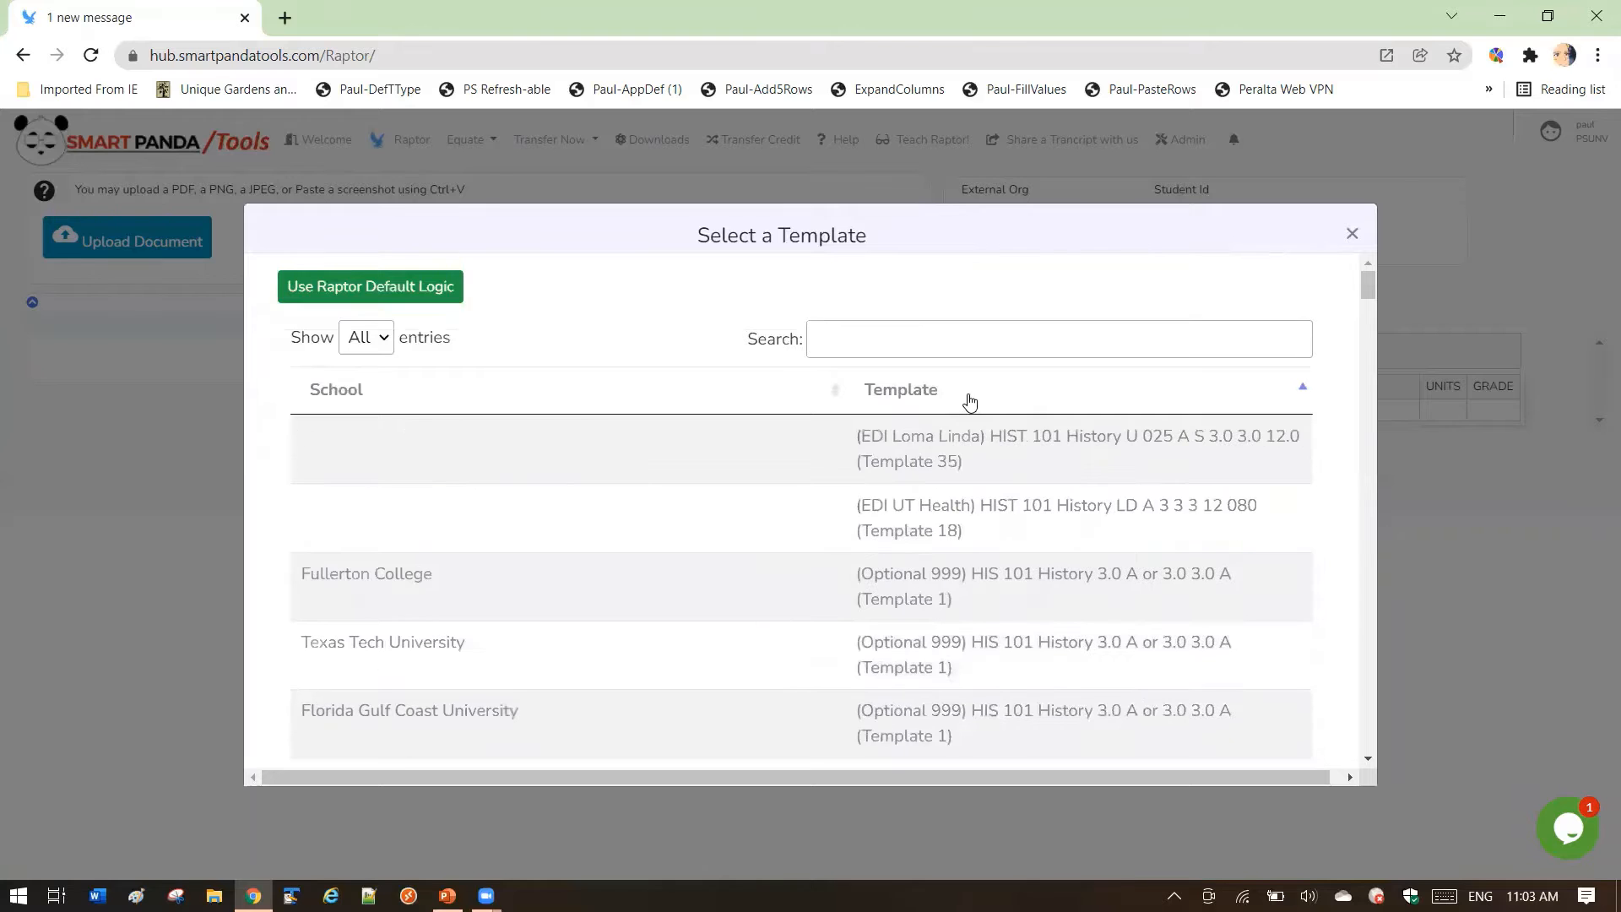
scroll(1011, 576, "down", 2)
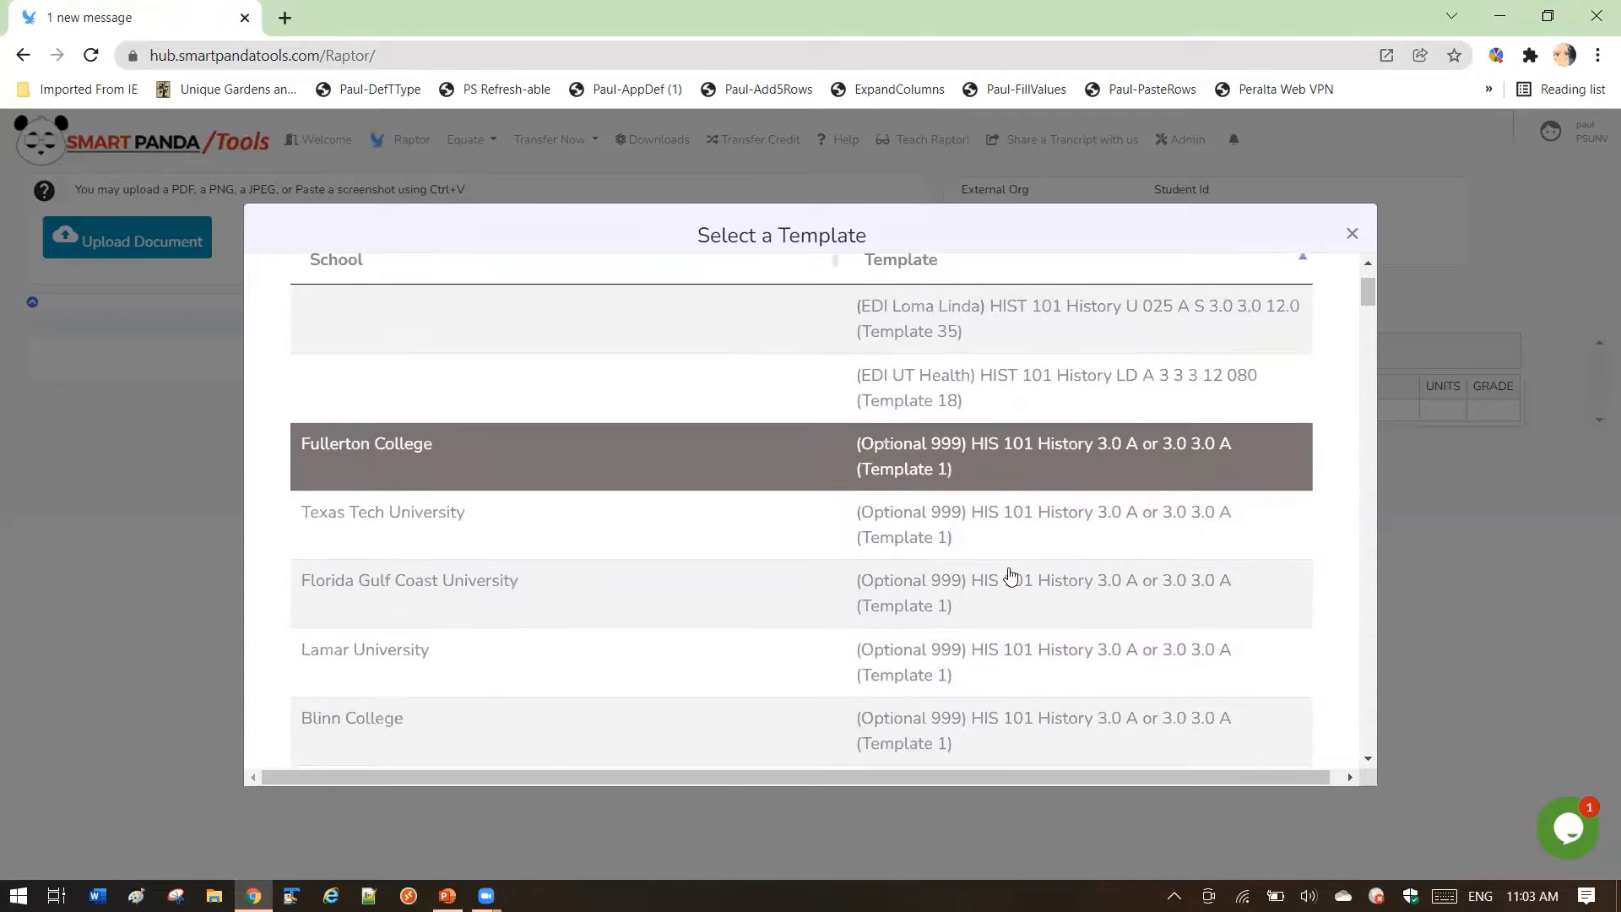
scroll(930, 699, "down", 4)
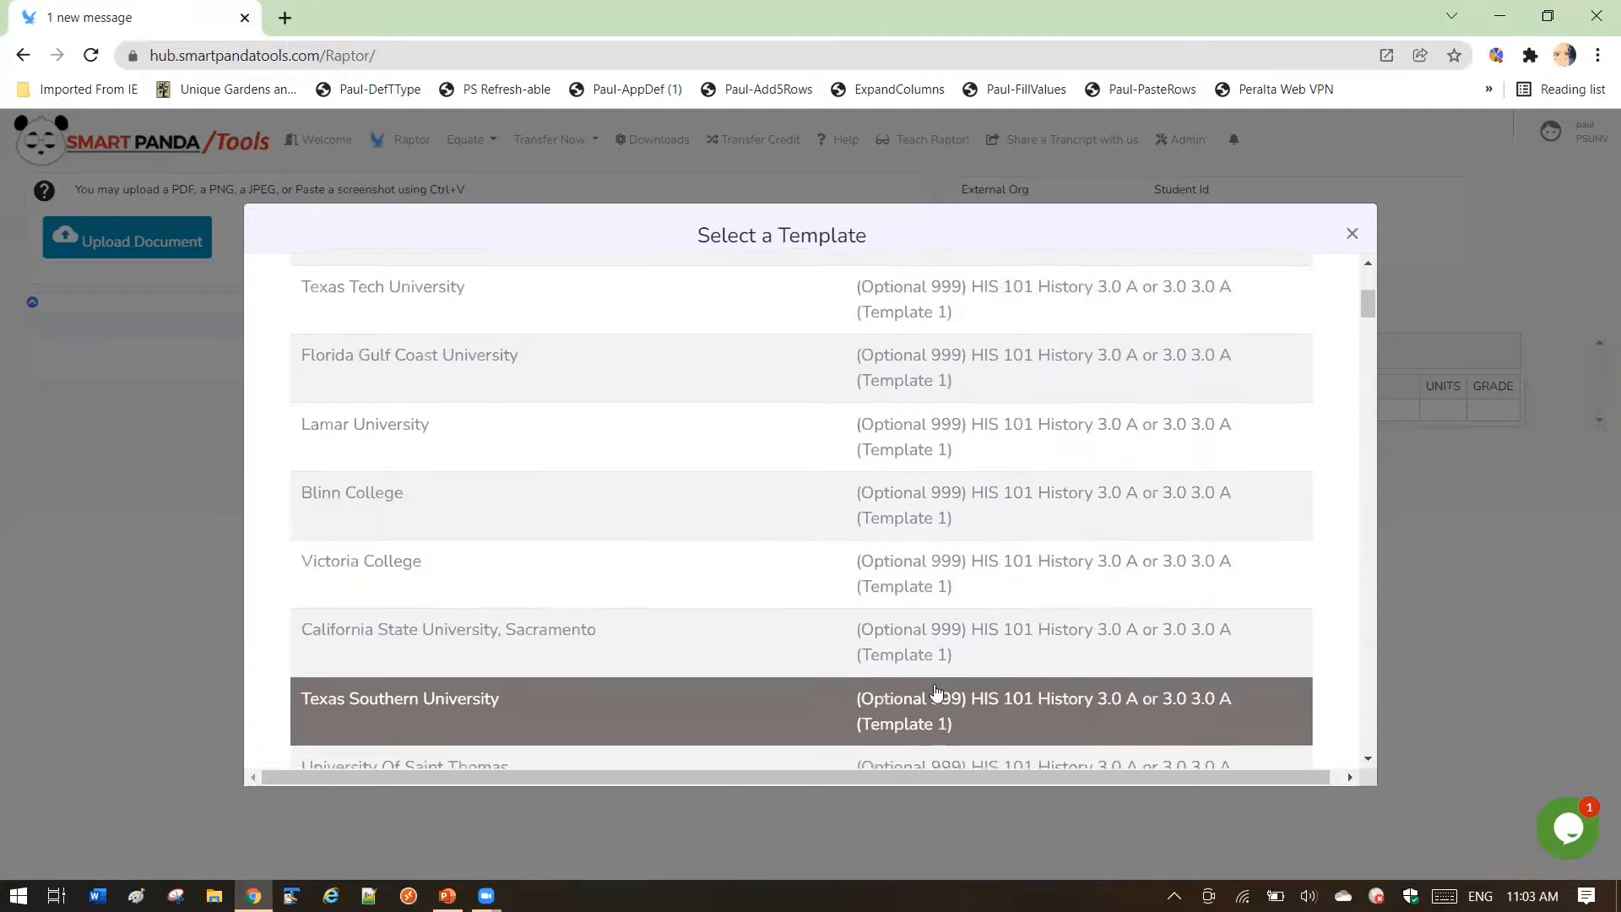
left_click_drag(1368, 311, 1371, 441)
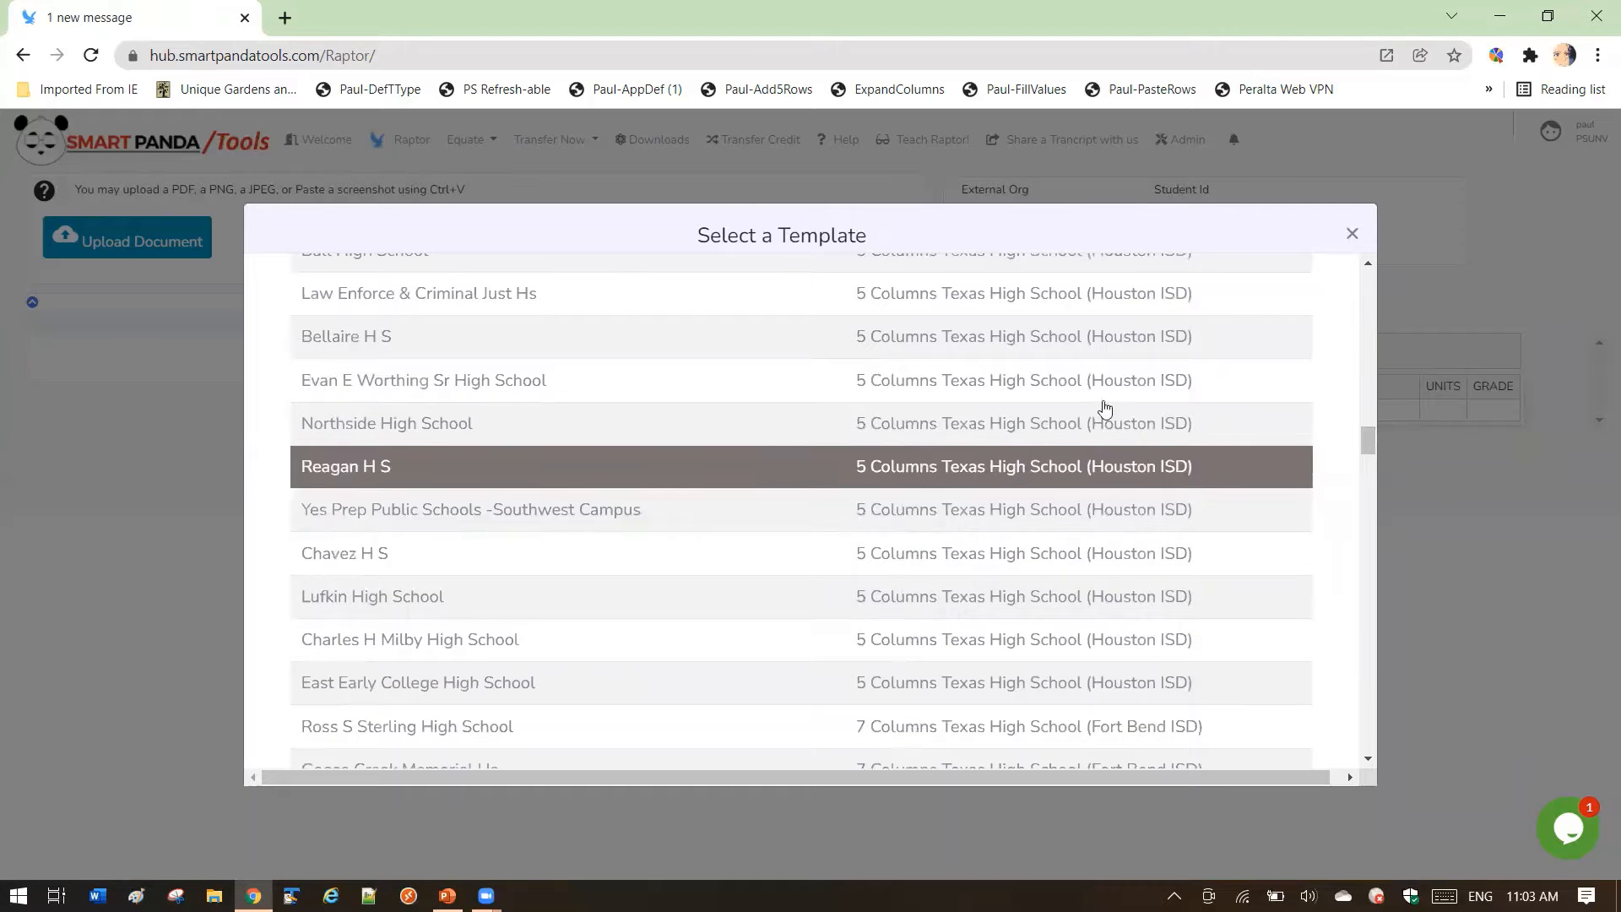
left_click_drag(1366, 436, 1370, 491)
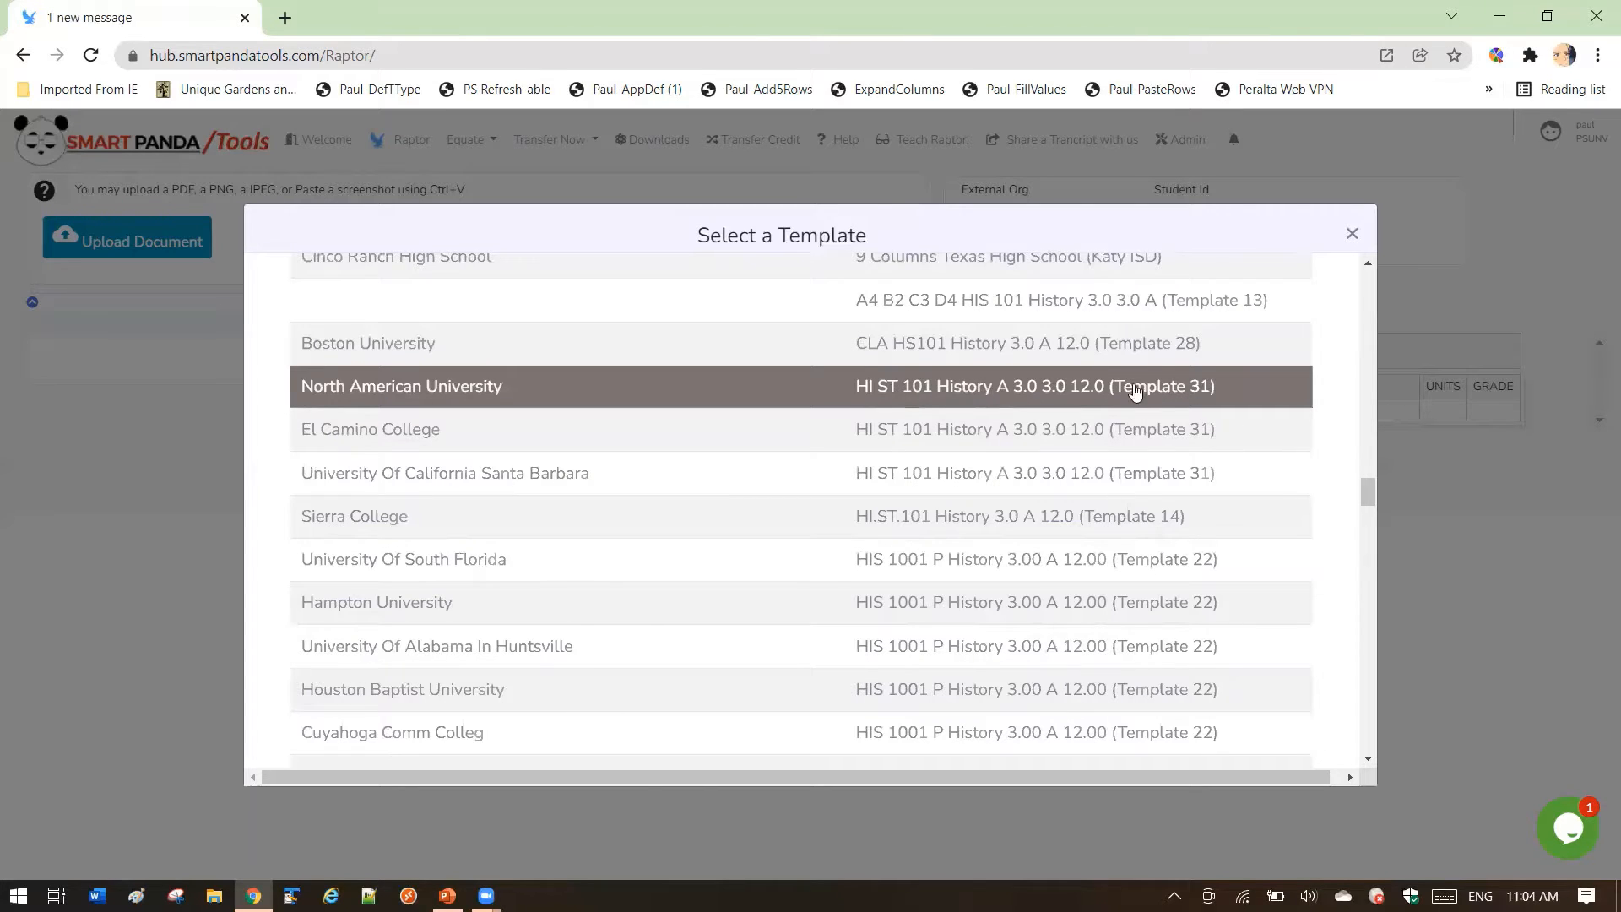
left_click(1352, 233)
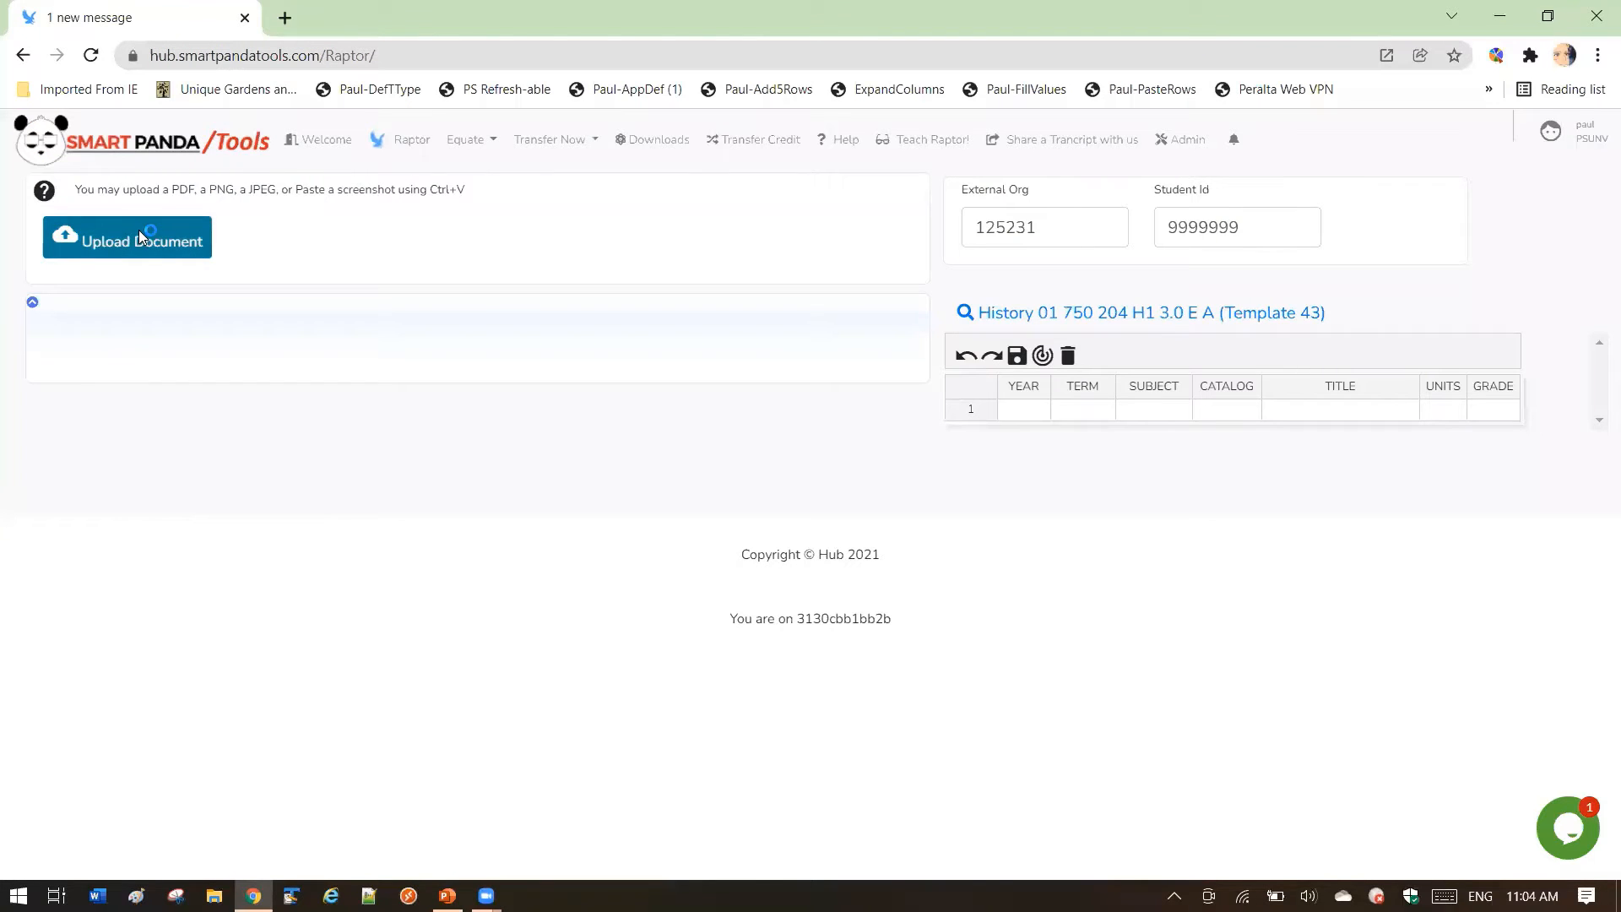
- Upload the transcript file Demo Student2 SSR_TSRPT.pdf from the Sample Imports folder
left_click(138, 230)
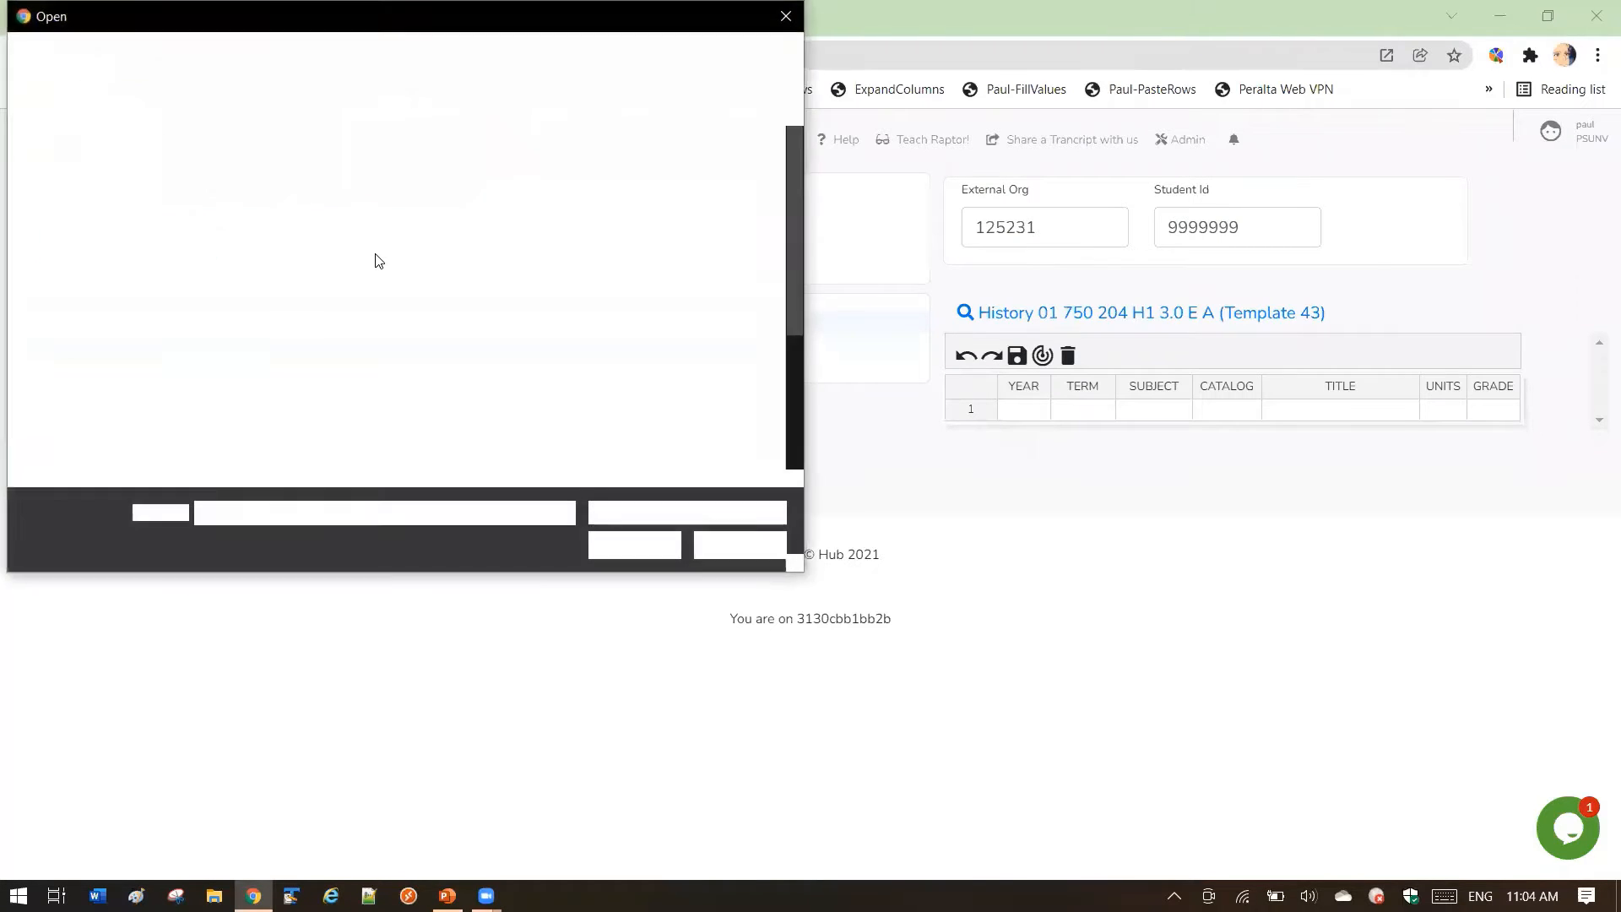
left_click(701, 233)
left_click(635, 545)
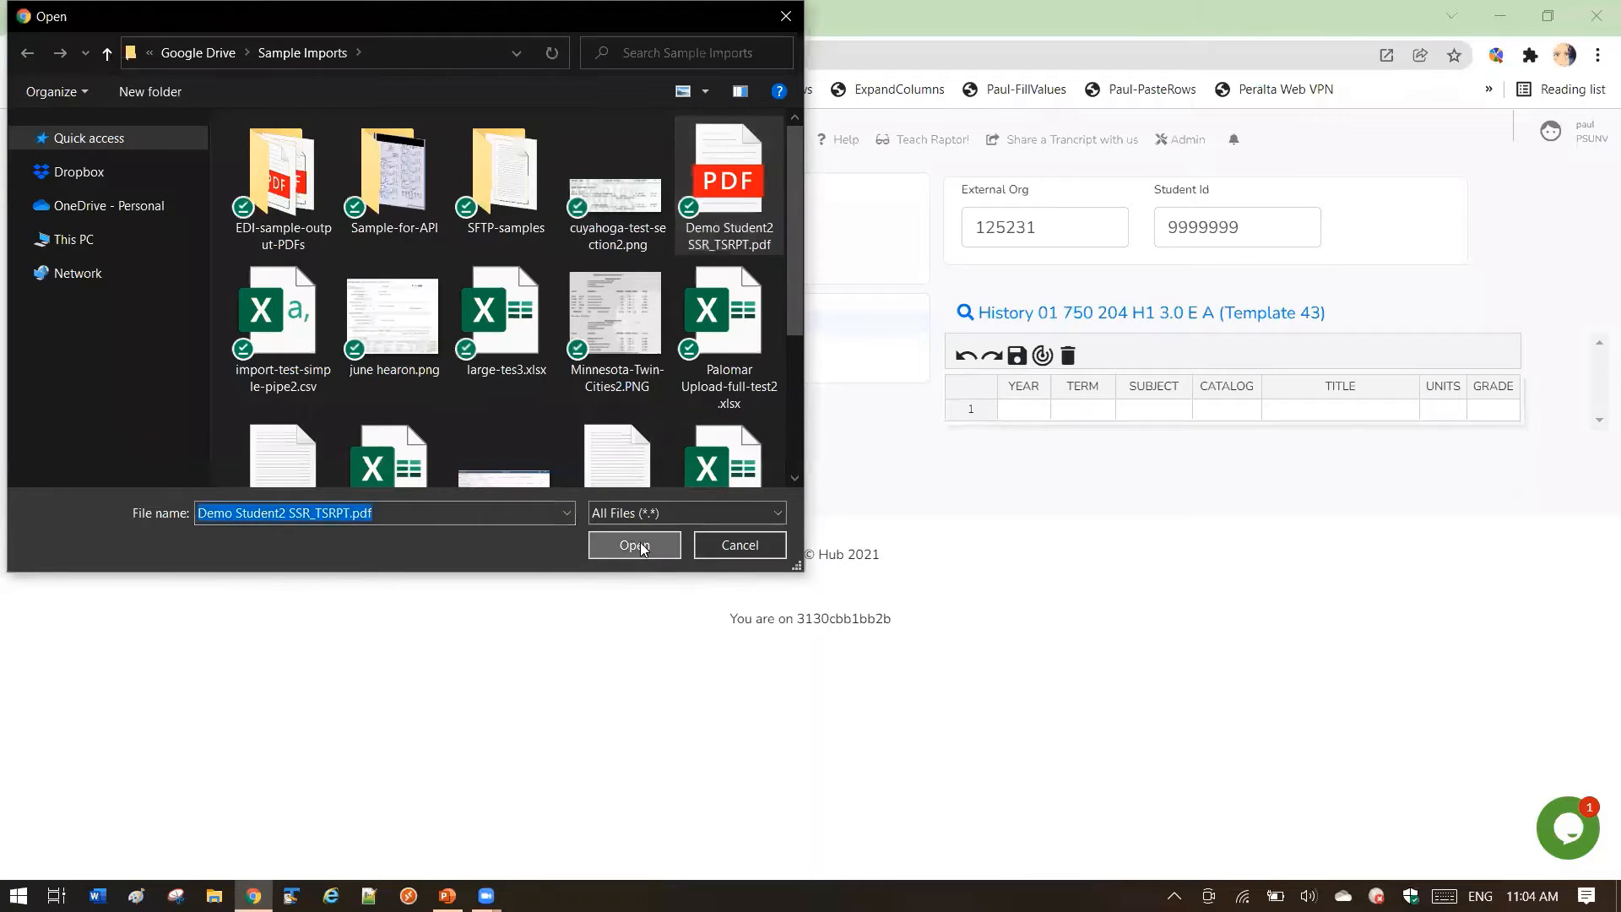
- Examine the uploaded transcript's course columns, compare them with the formats in the template list, and close the list
scroll(645, 540, "down", 4)
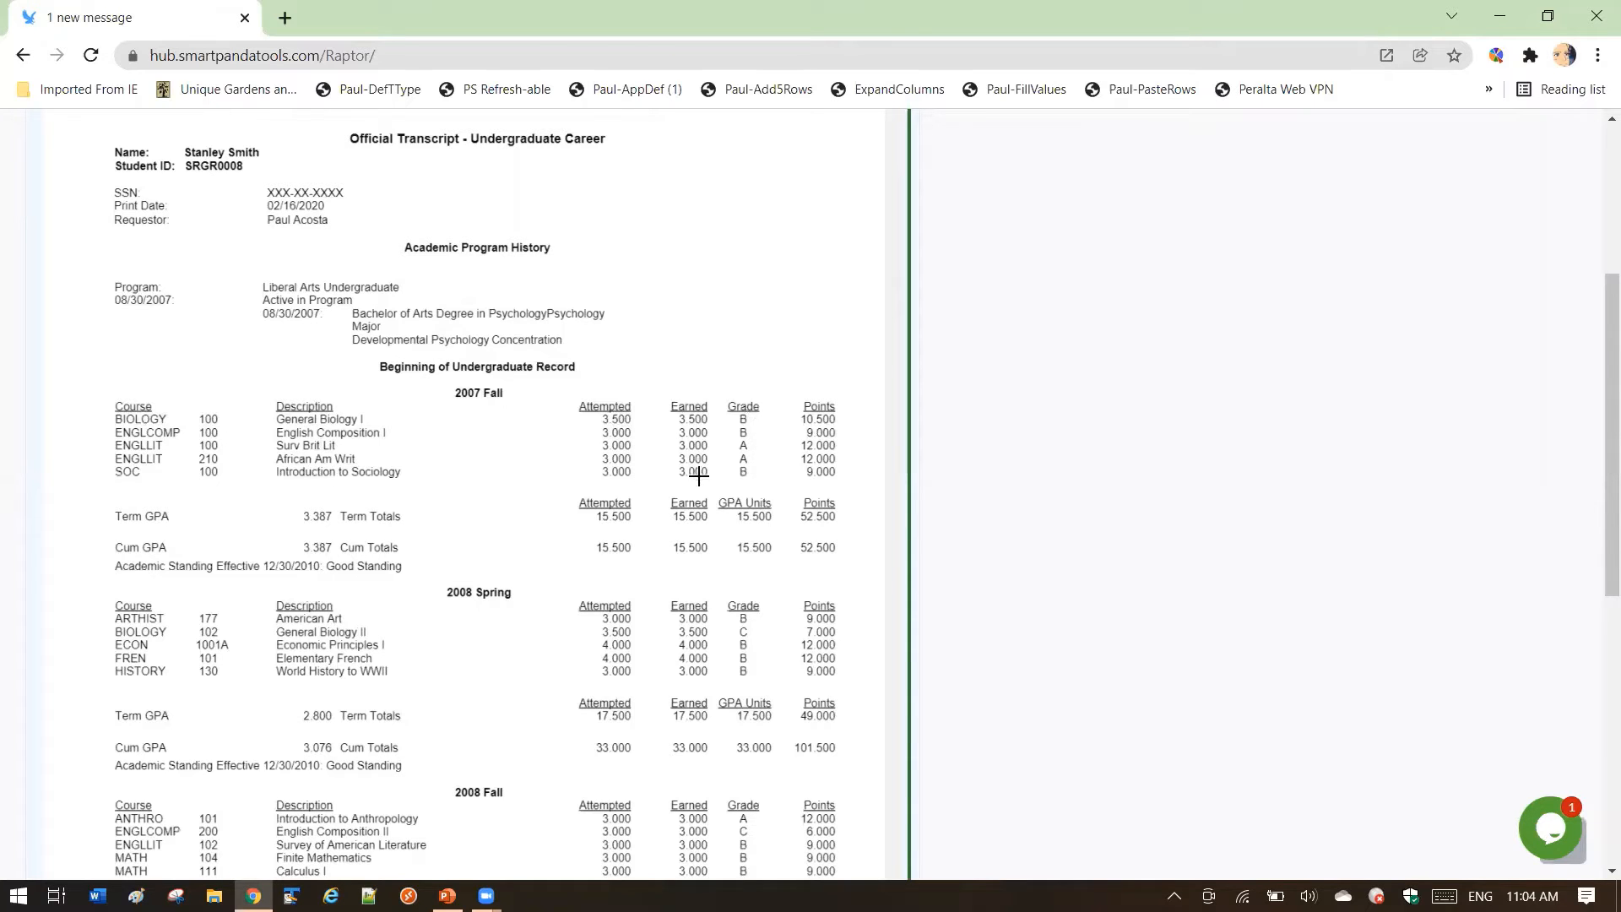
scroll(701, 480, "up", 5)
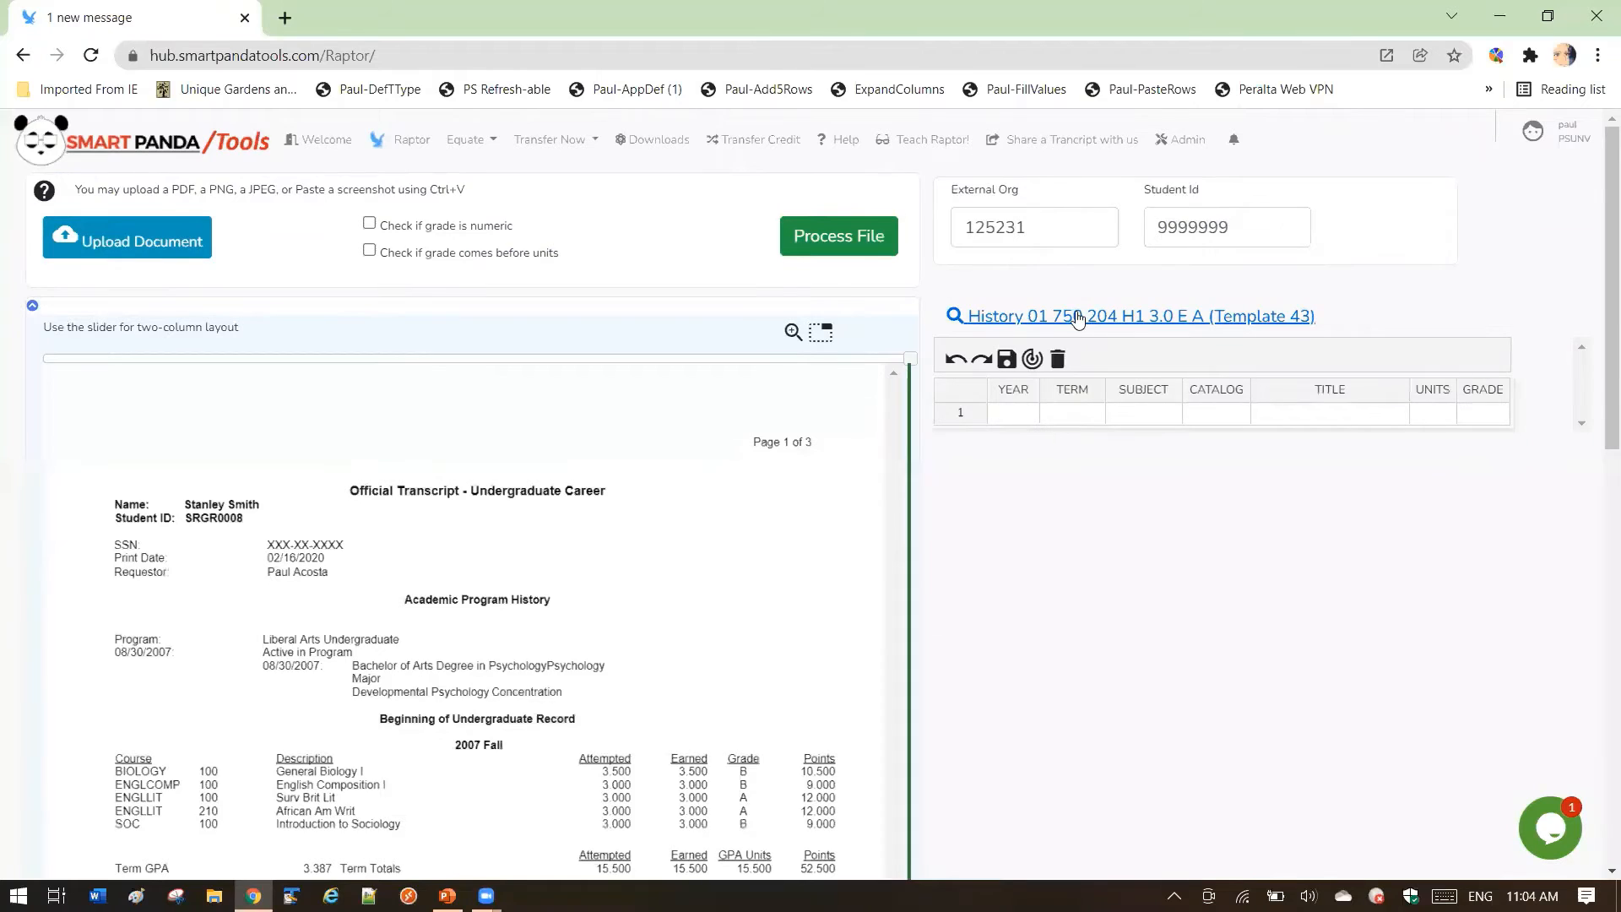
left_click(1078, 317)
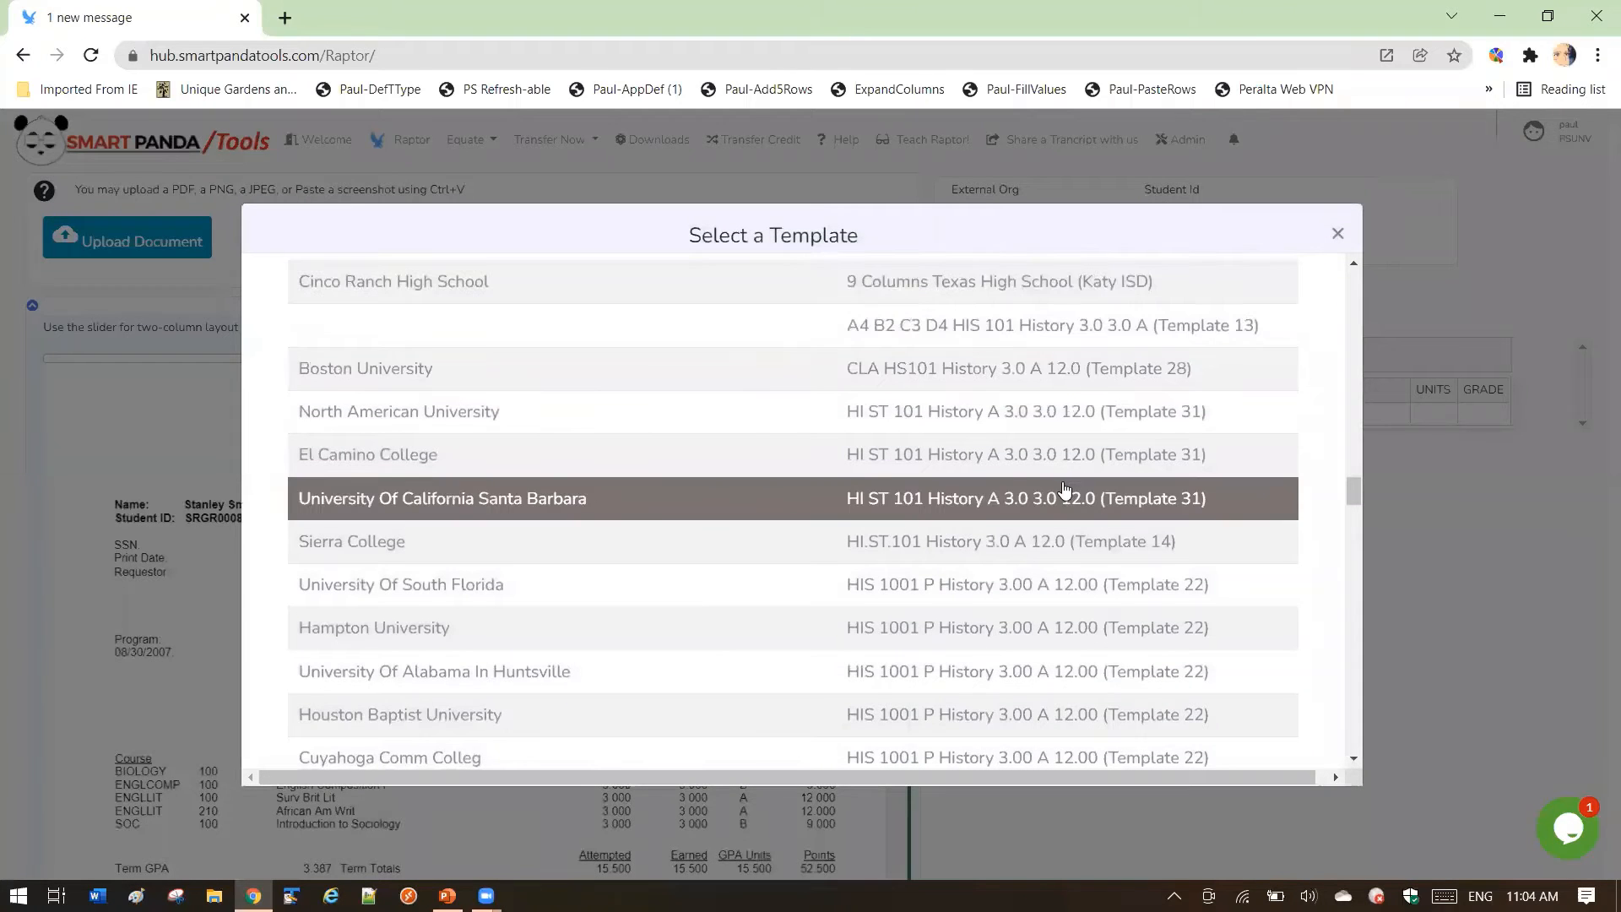
scroll(1014, 541, "down", 2)
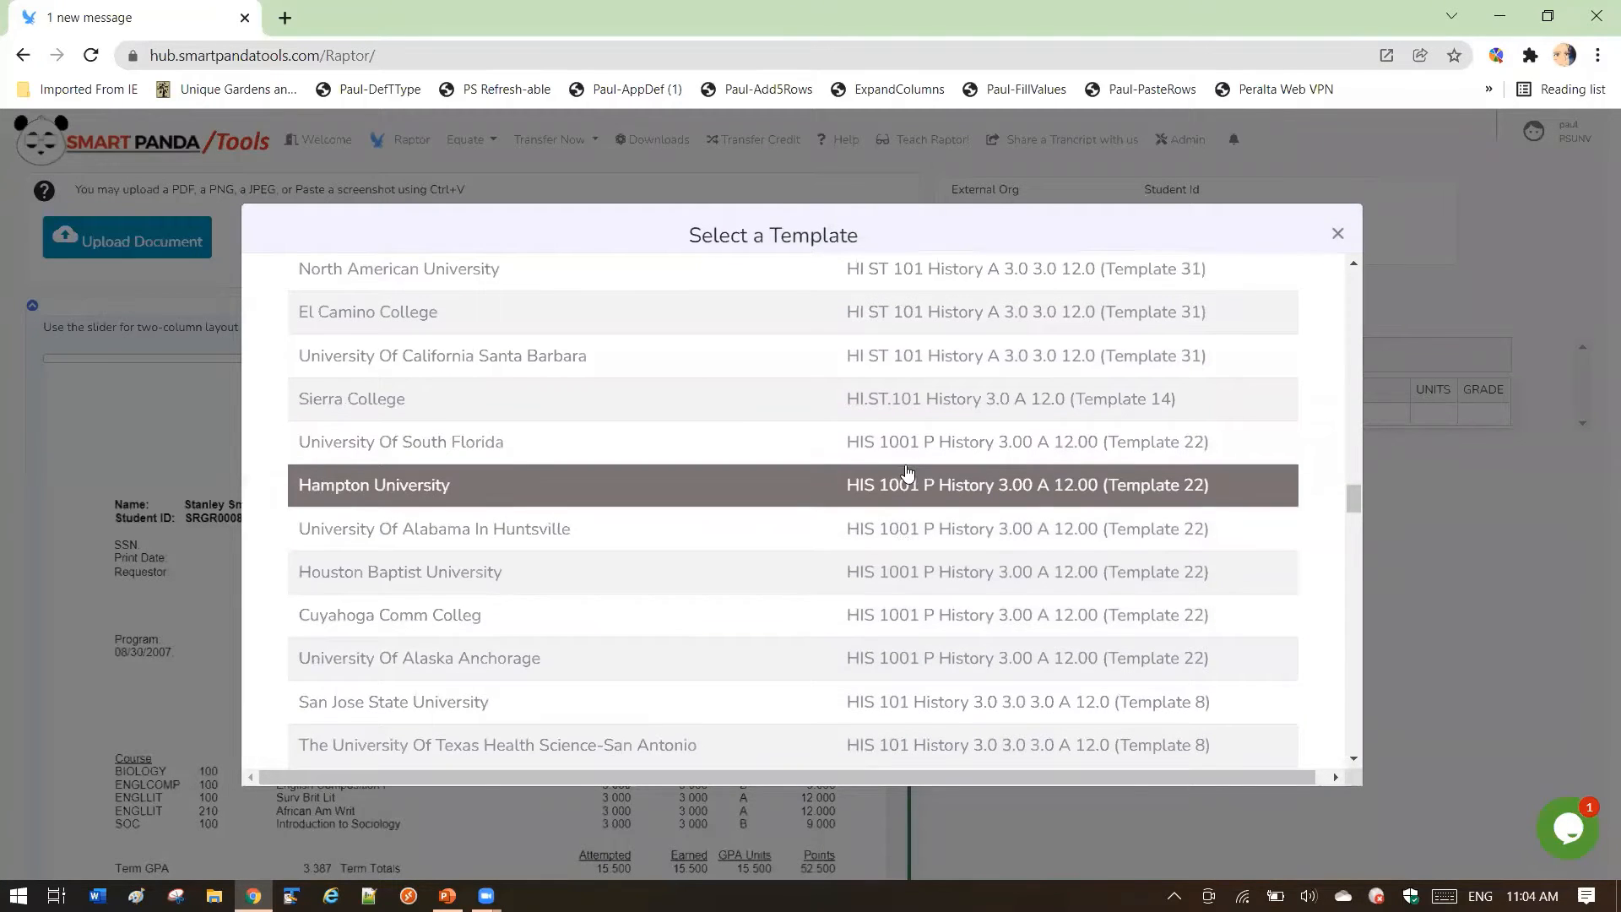
scroll(908, 473, "down", 2)
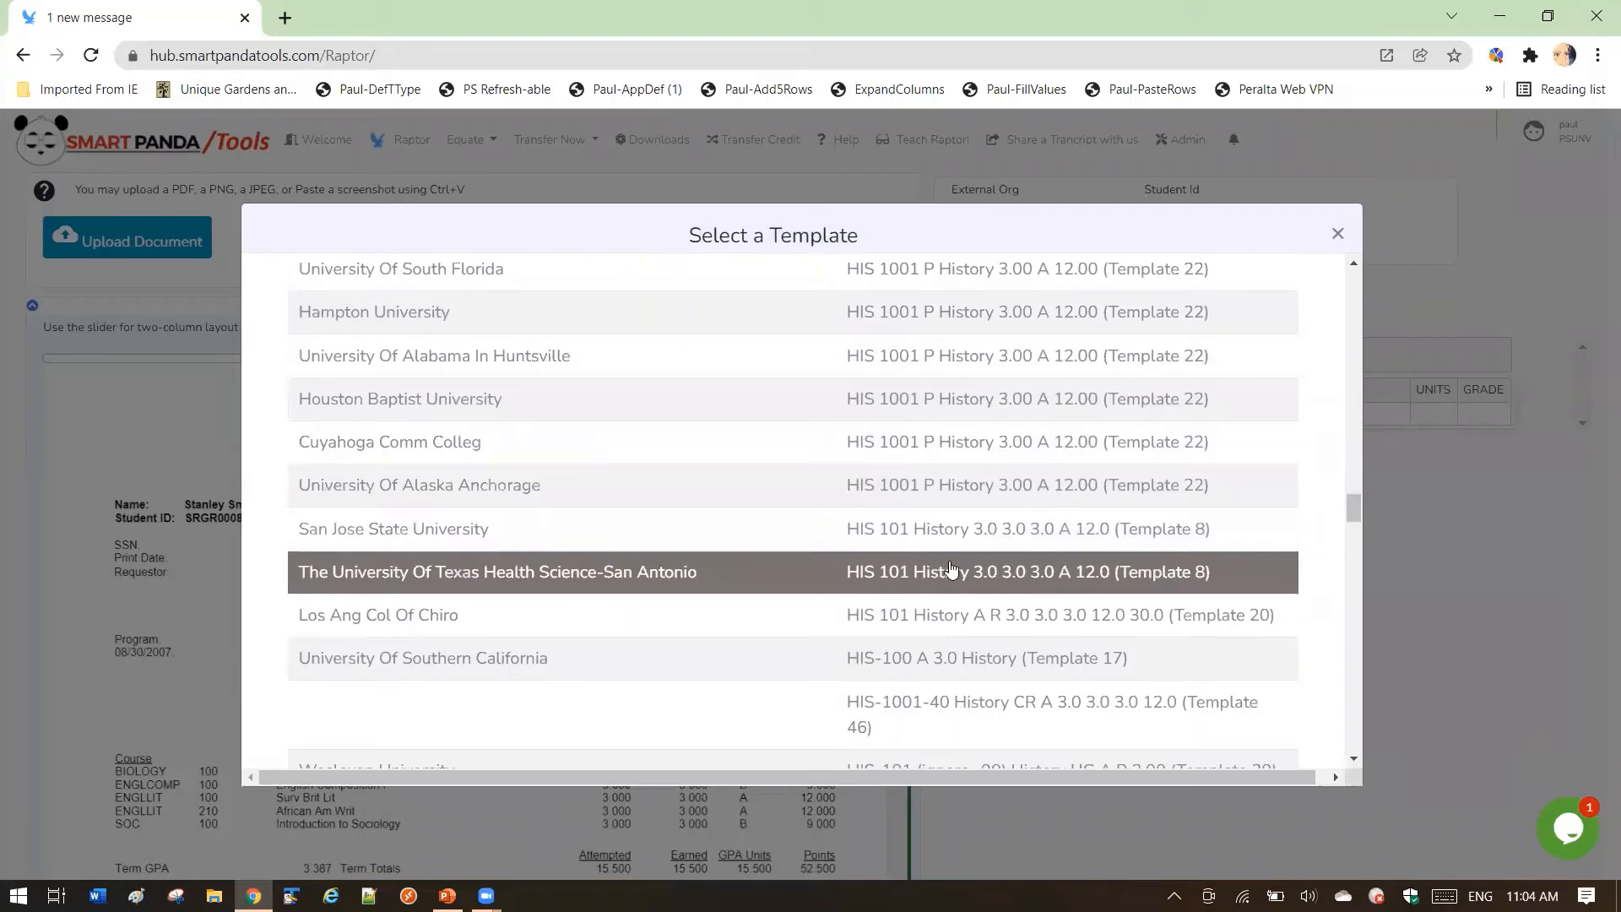
left_click(1338, 236)
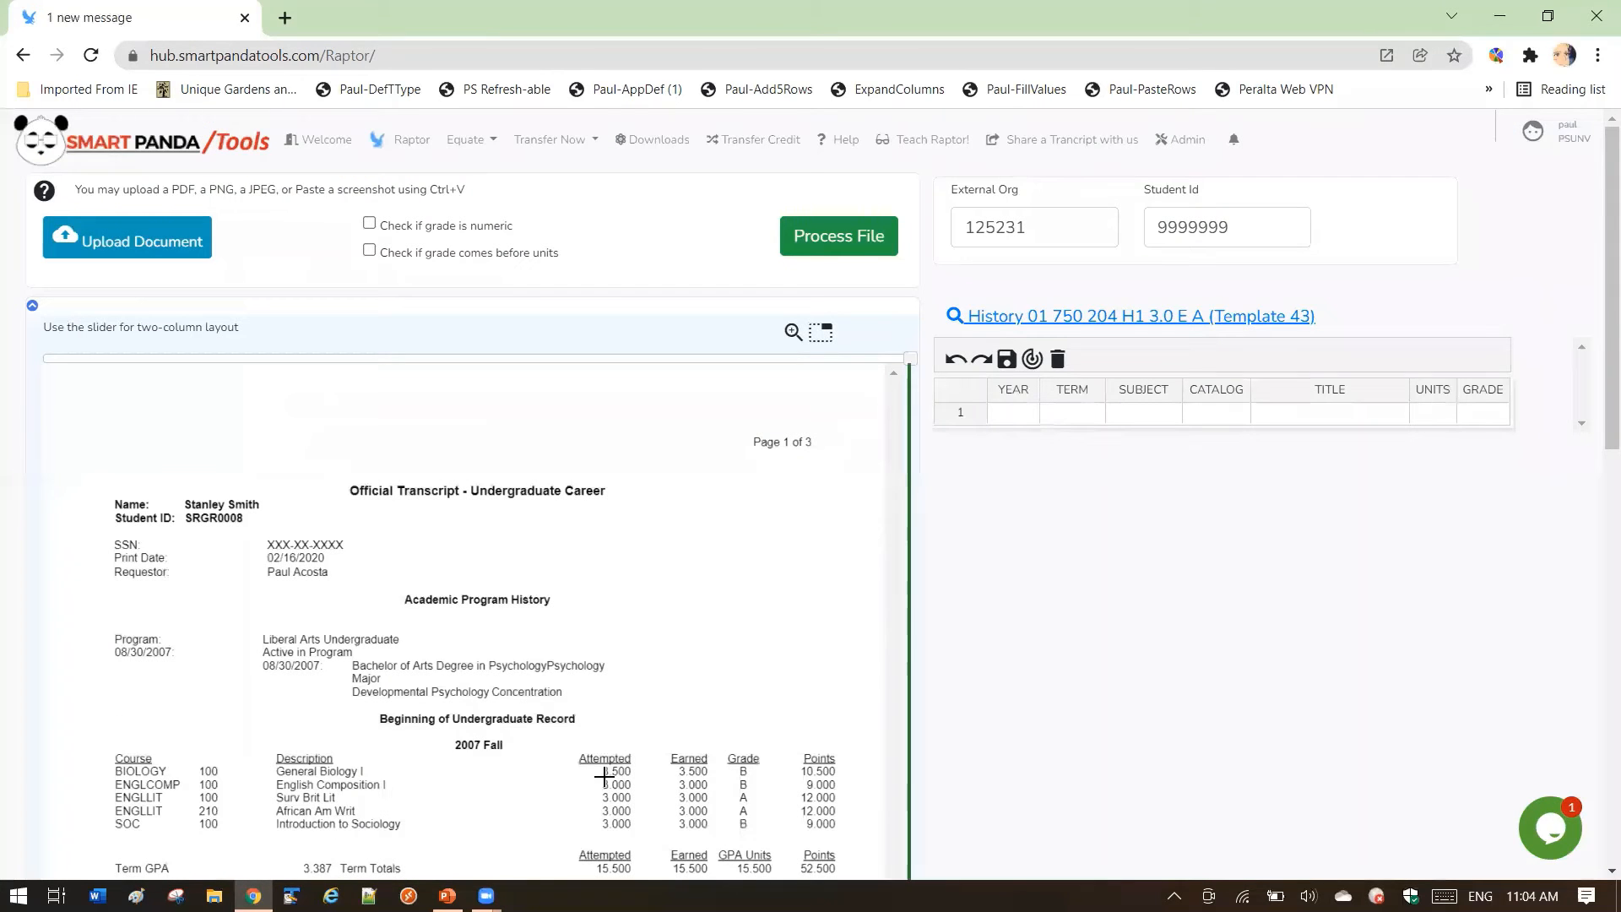
- Select San Jose State University's template, HIS 101 History 3.0 3.0 3.0 A 12.0 (Template 8), to match the transcript's columns
left_click(1039, 319)
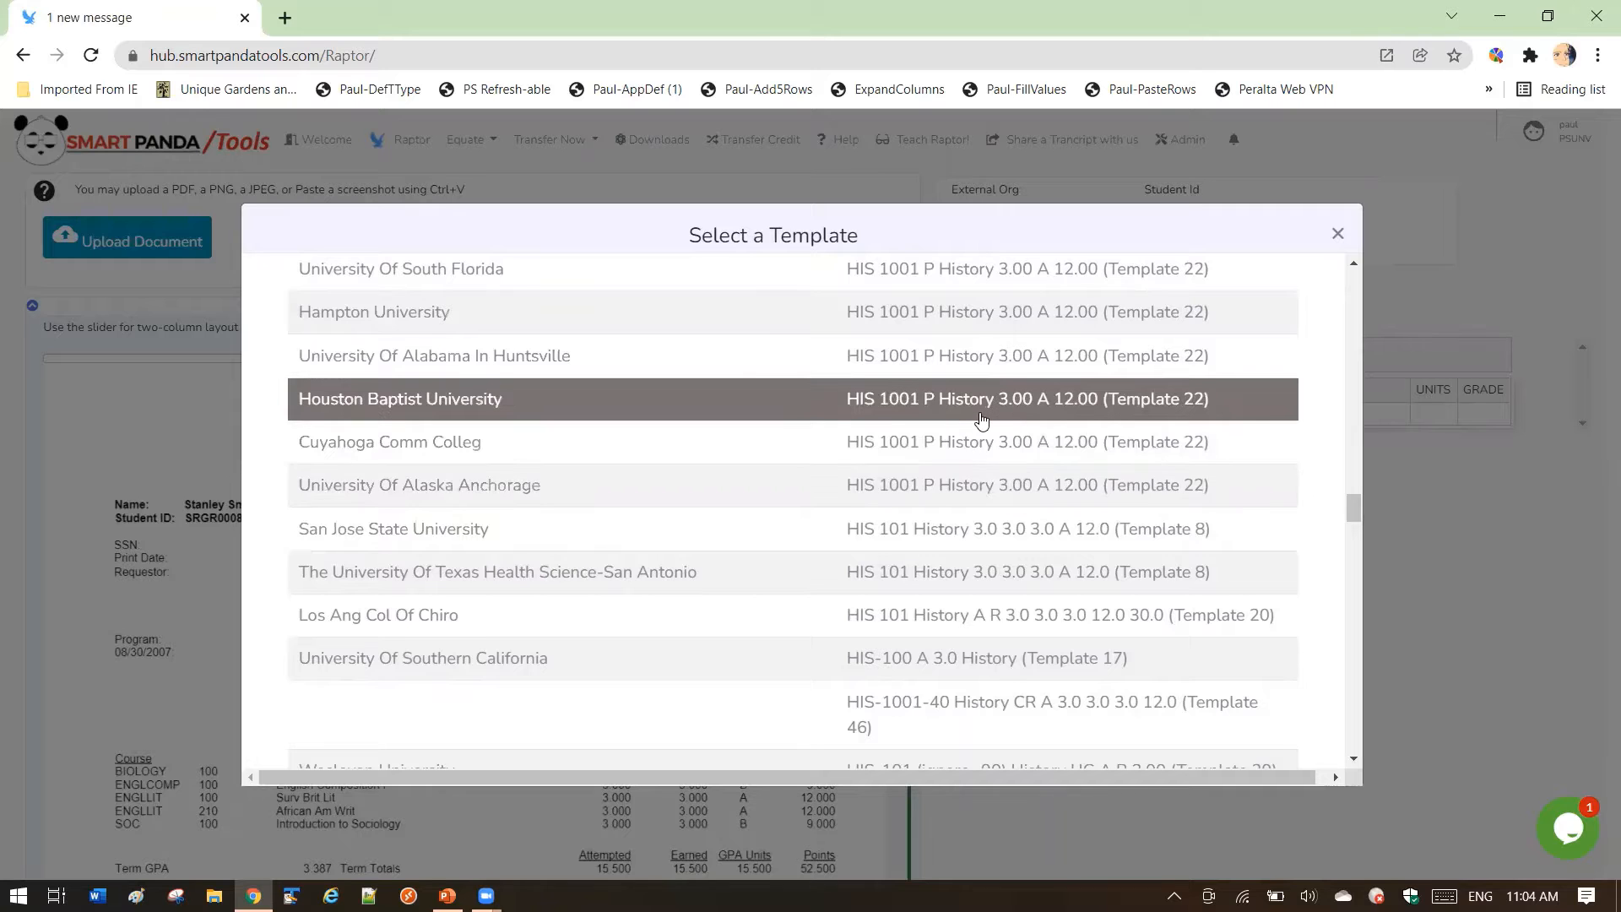
scroll(989, 420, "down", 1)
mouse_move(1355, 515)
left_mouse_down()
mouse_move(1300, 288)
mouse_move(1371, 517)
left_mouse_up()
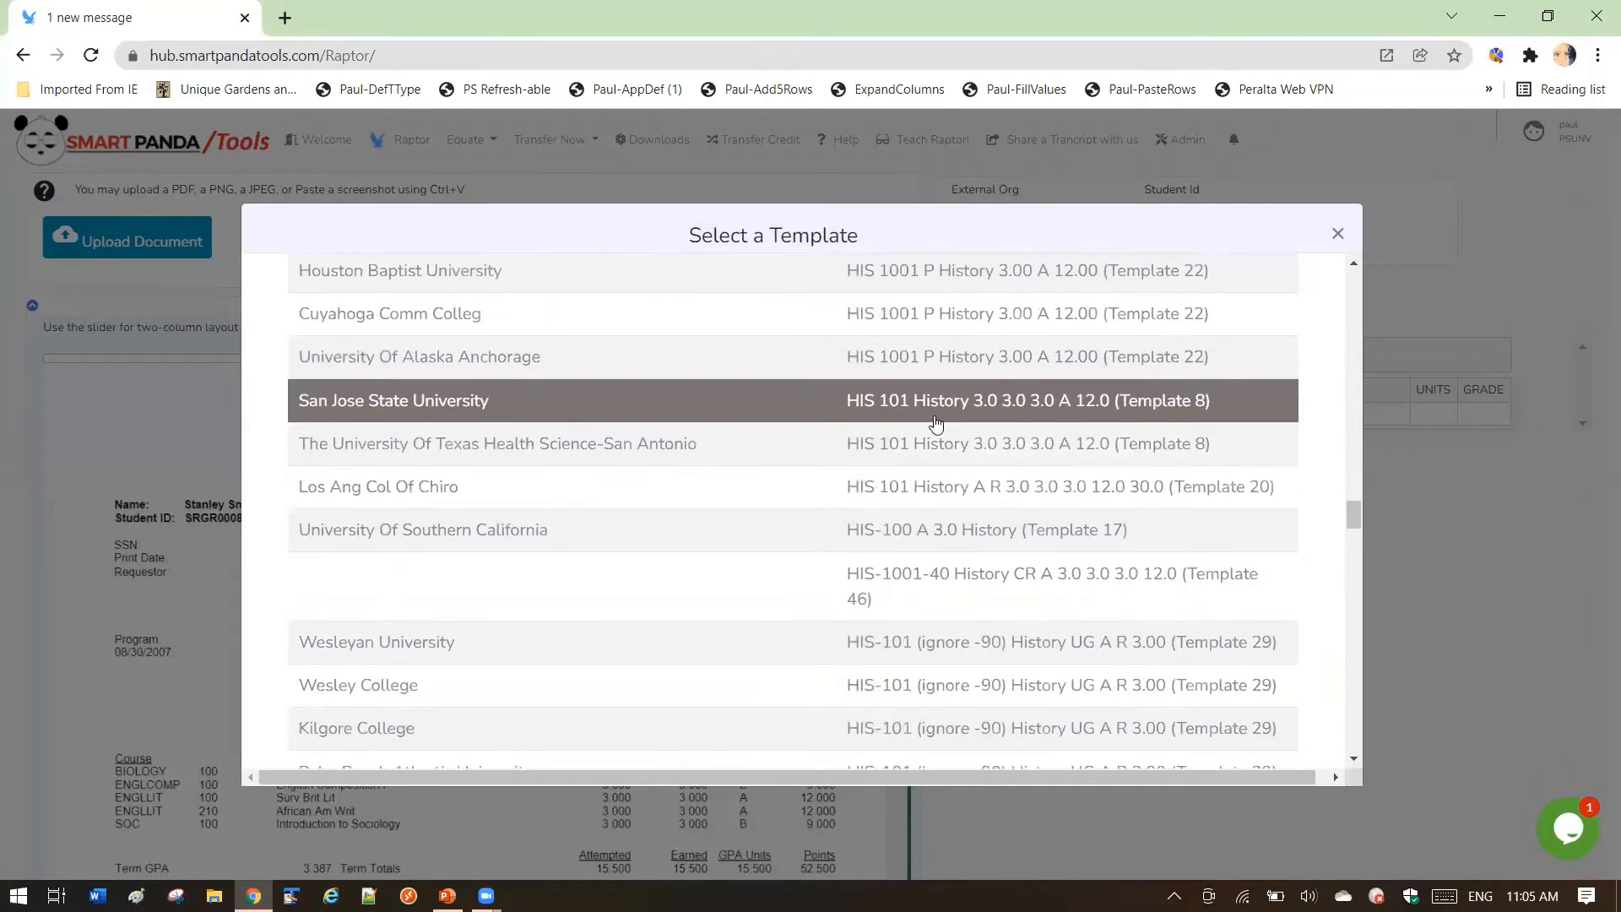
scroll(934, 414, "up", 1)
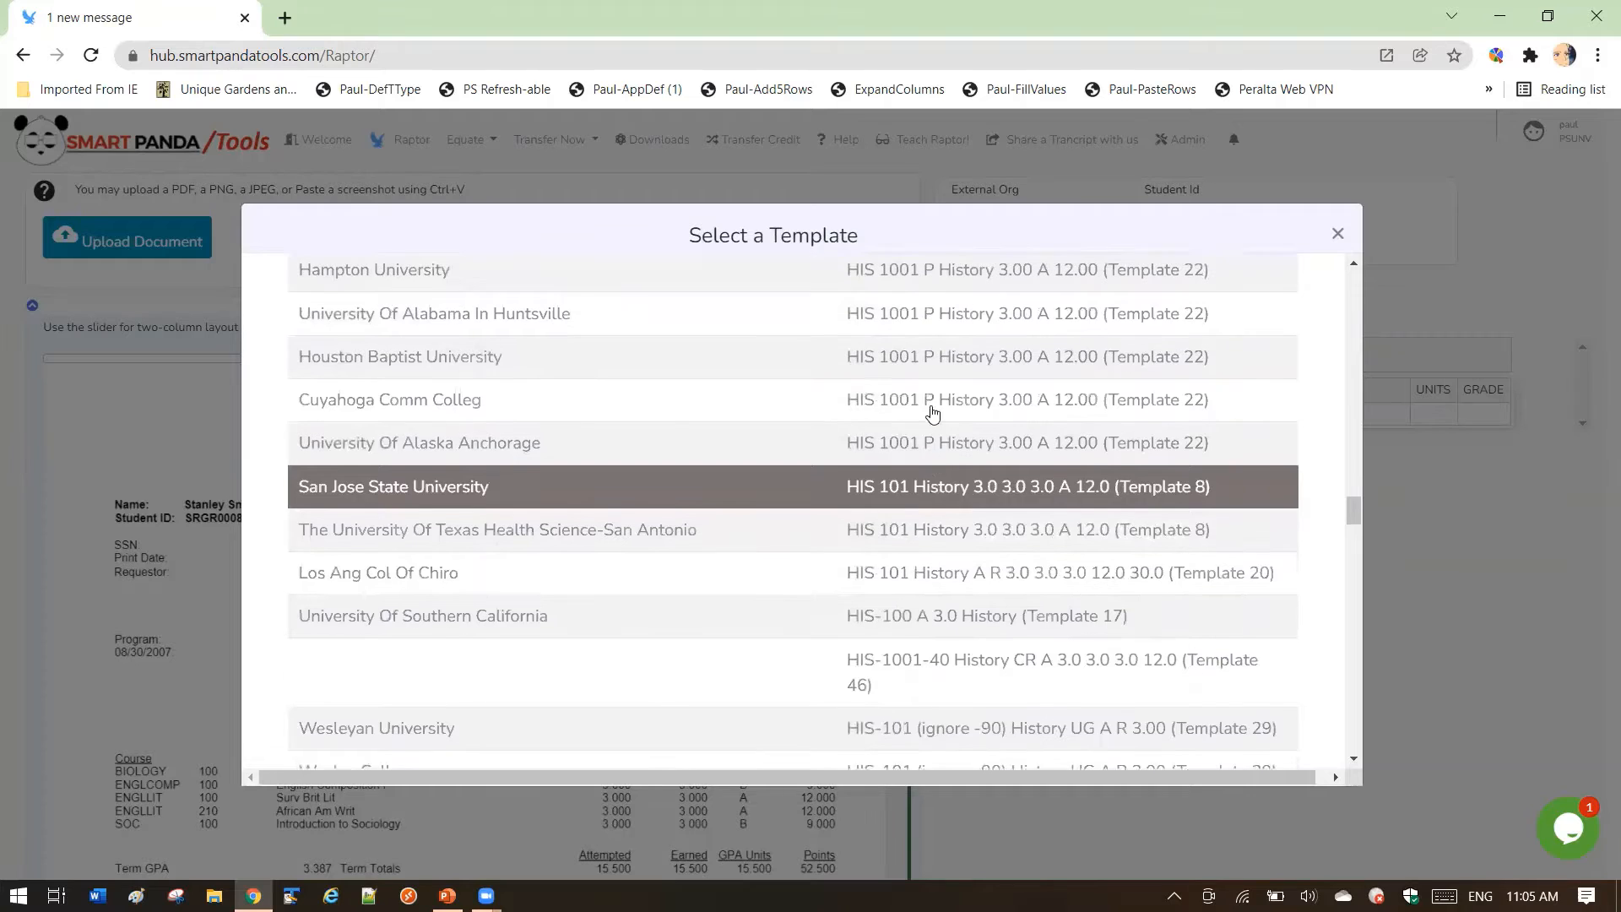
scroll(971, 388, "up", 1)
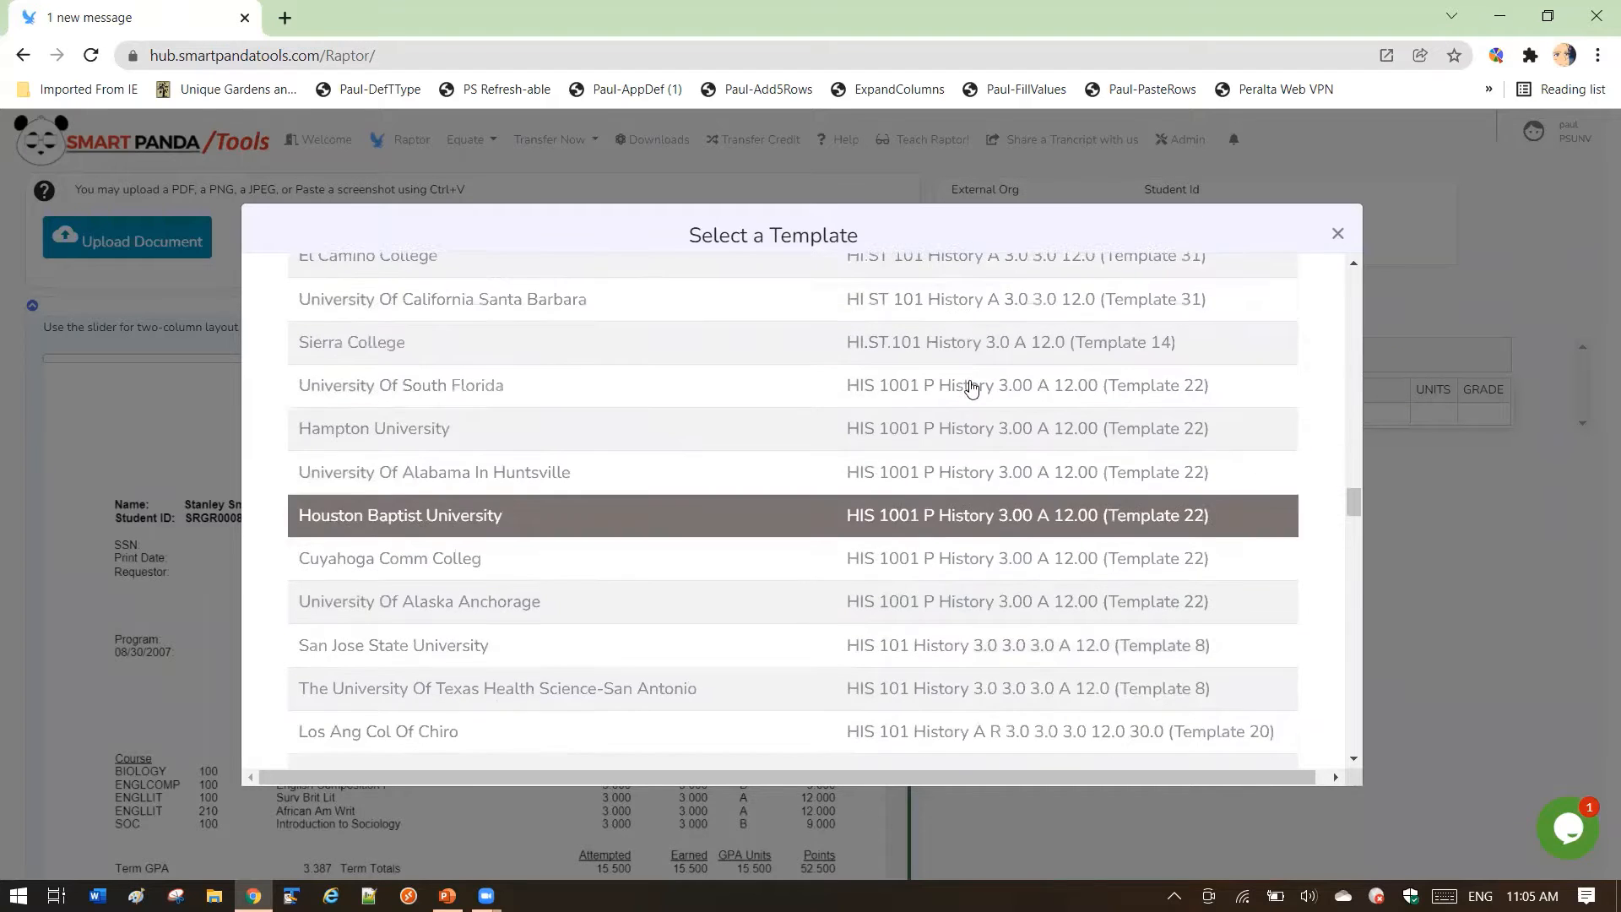
scroll(959, 408, "down", 2)
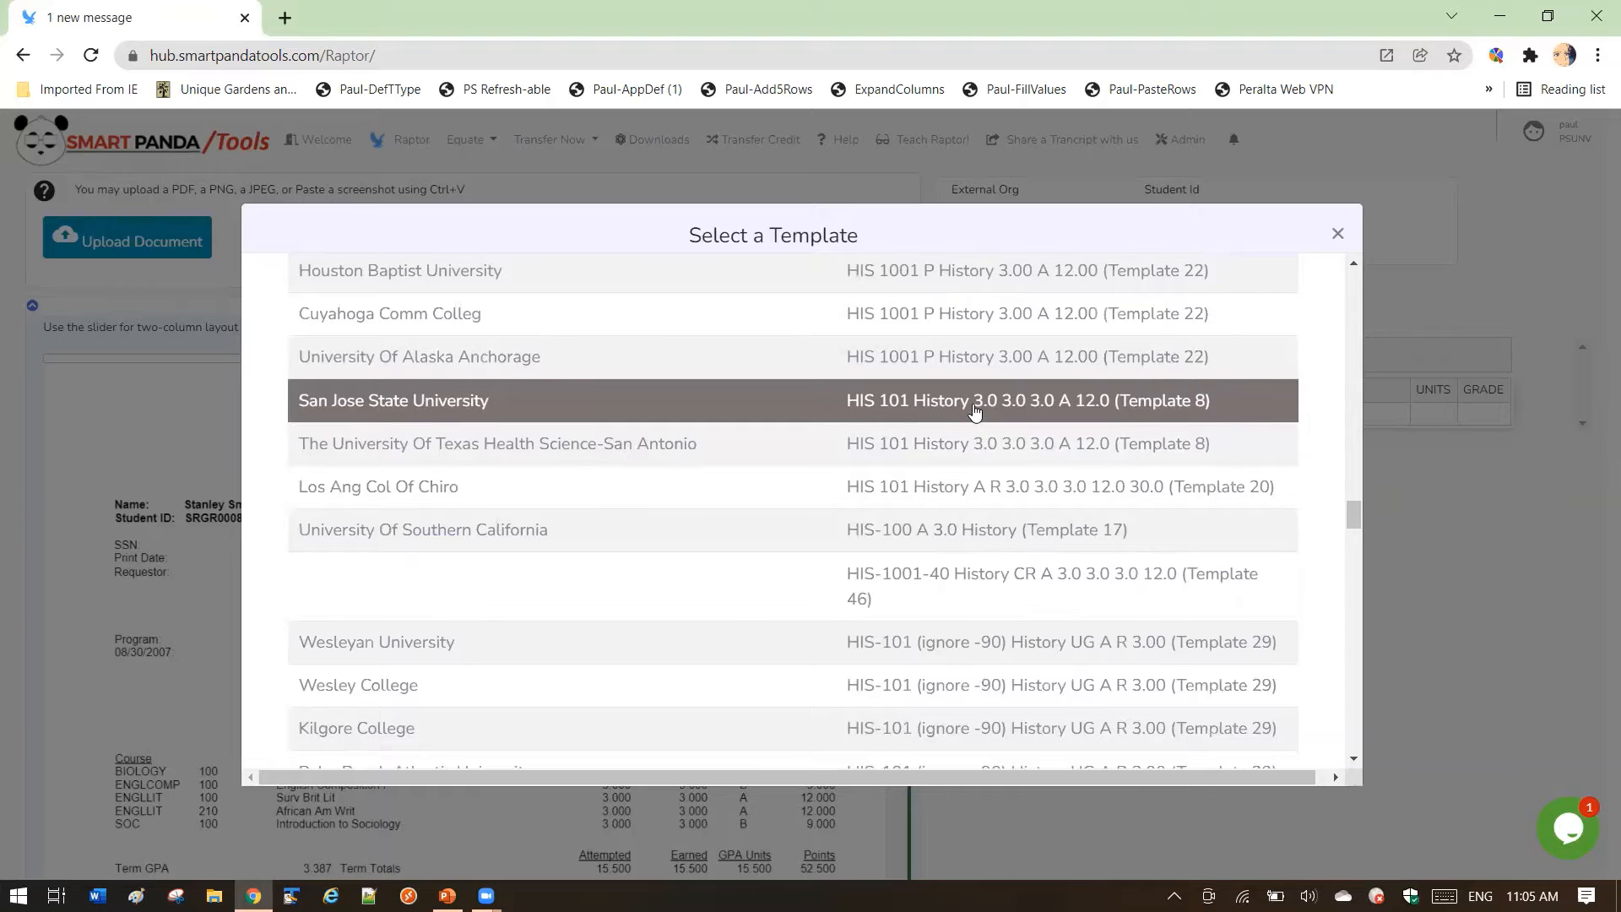
left_click(983, 419)
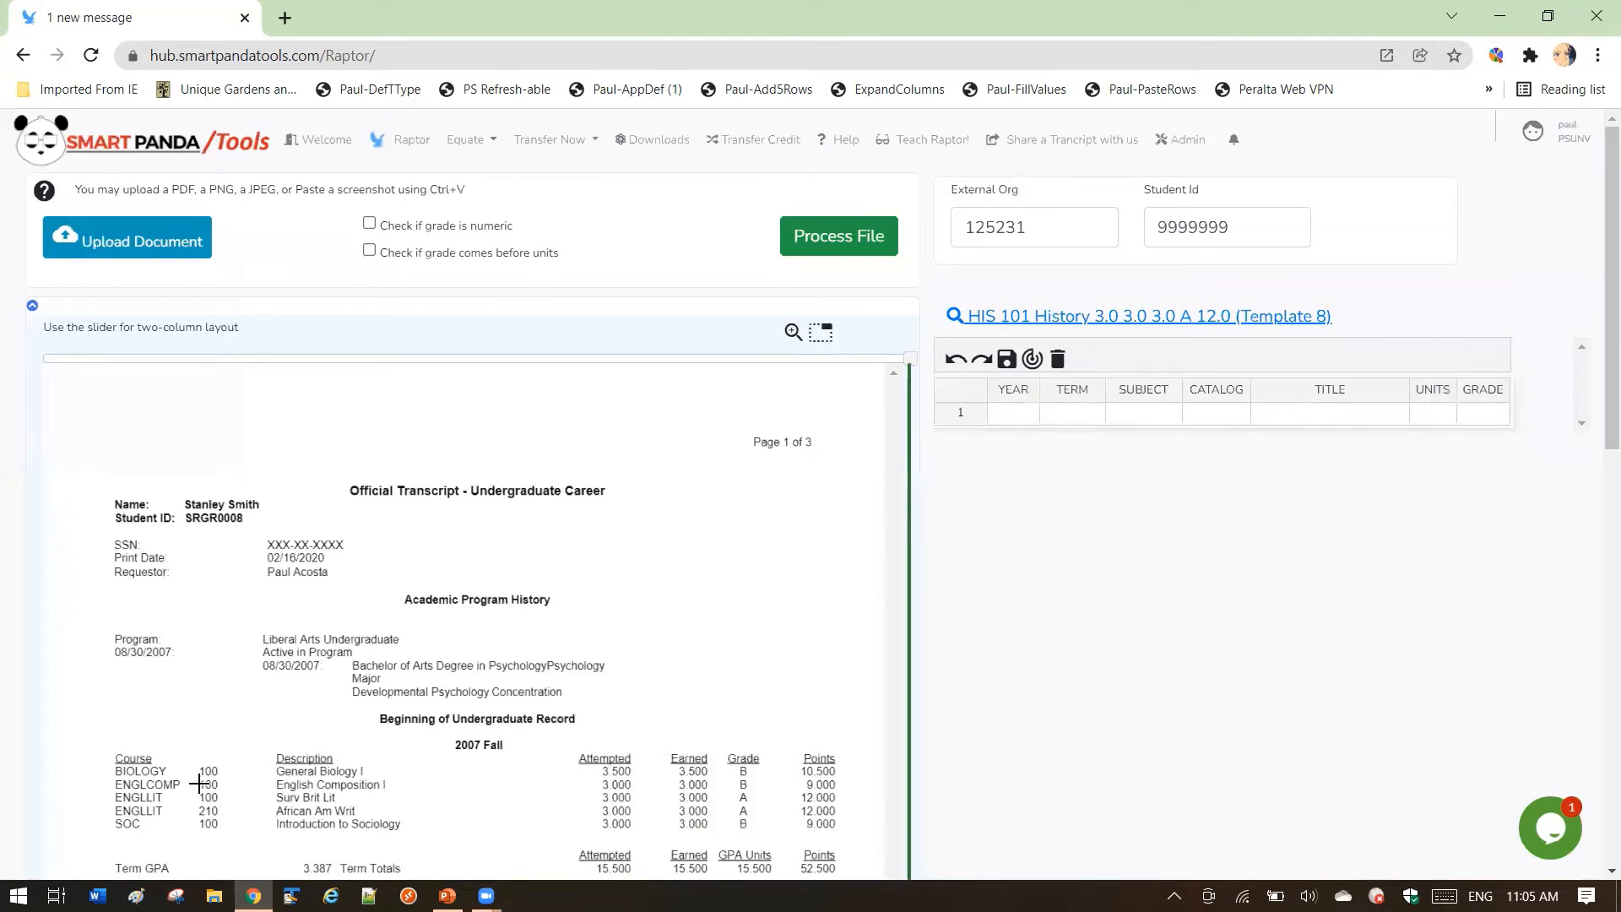
- Reopen the template list, examine the column formats from the HIS-101 to the History HIST entries, and close the list
left_click(1069, 314)
scroll(1049, 545, "down", 5)
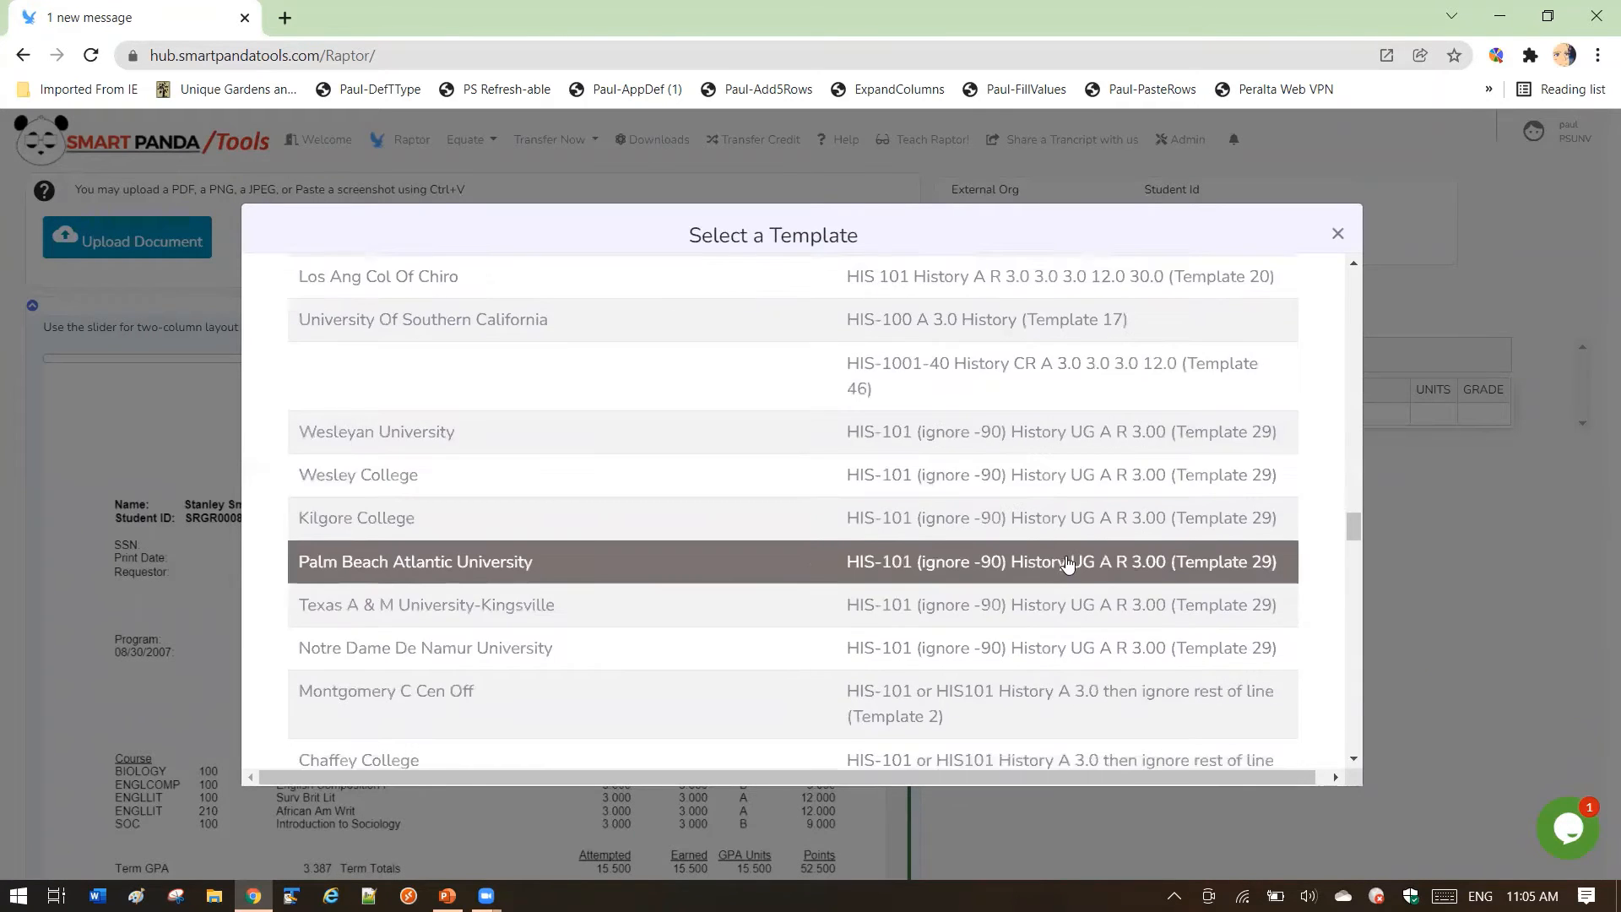
scroll(1068, 569, "up", 1)
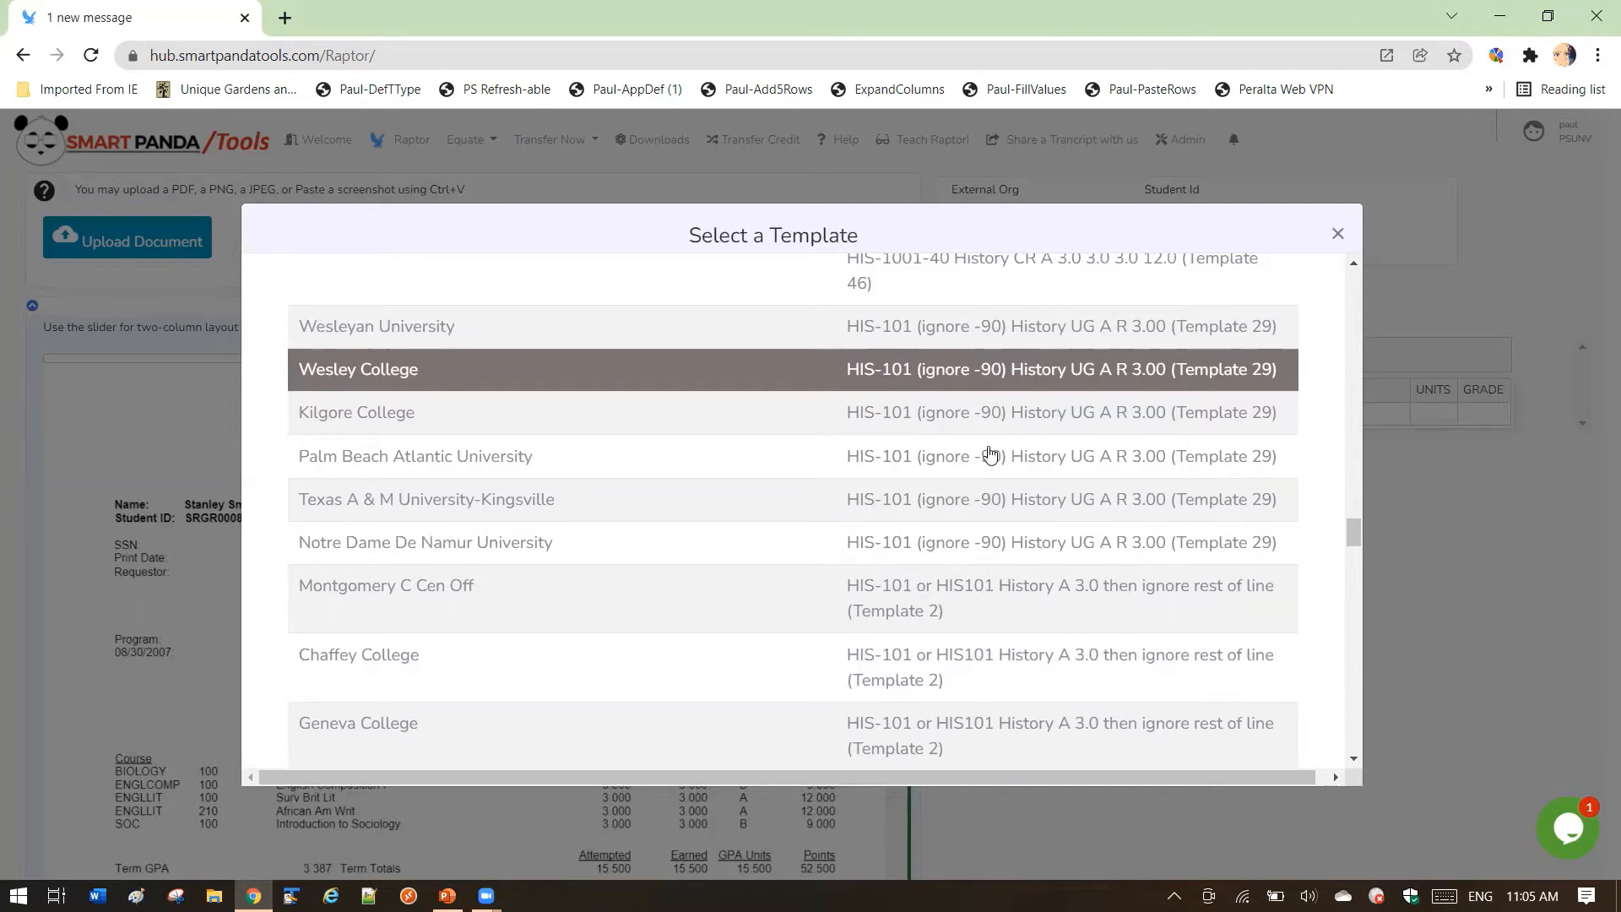
left_click_drag(1353, 535, 1363, 621)
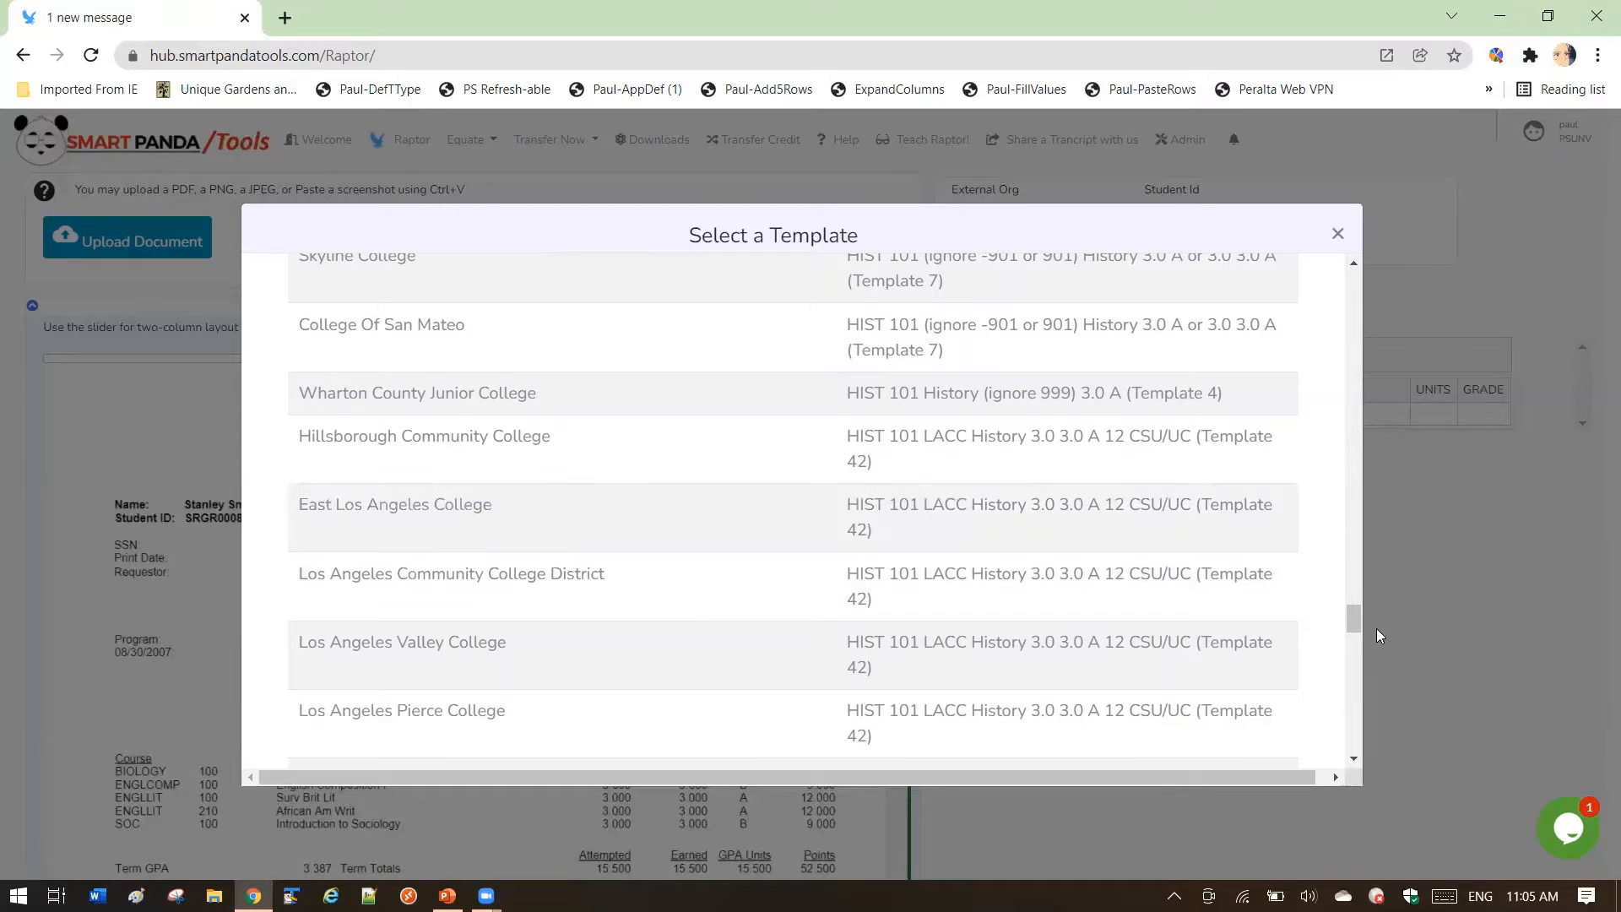
left_click_drag(1353, 616, 1345, 661)
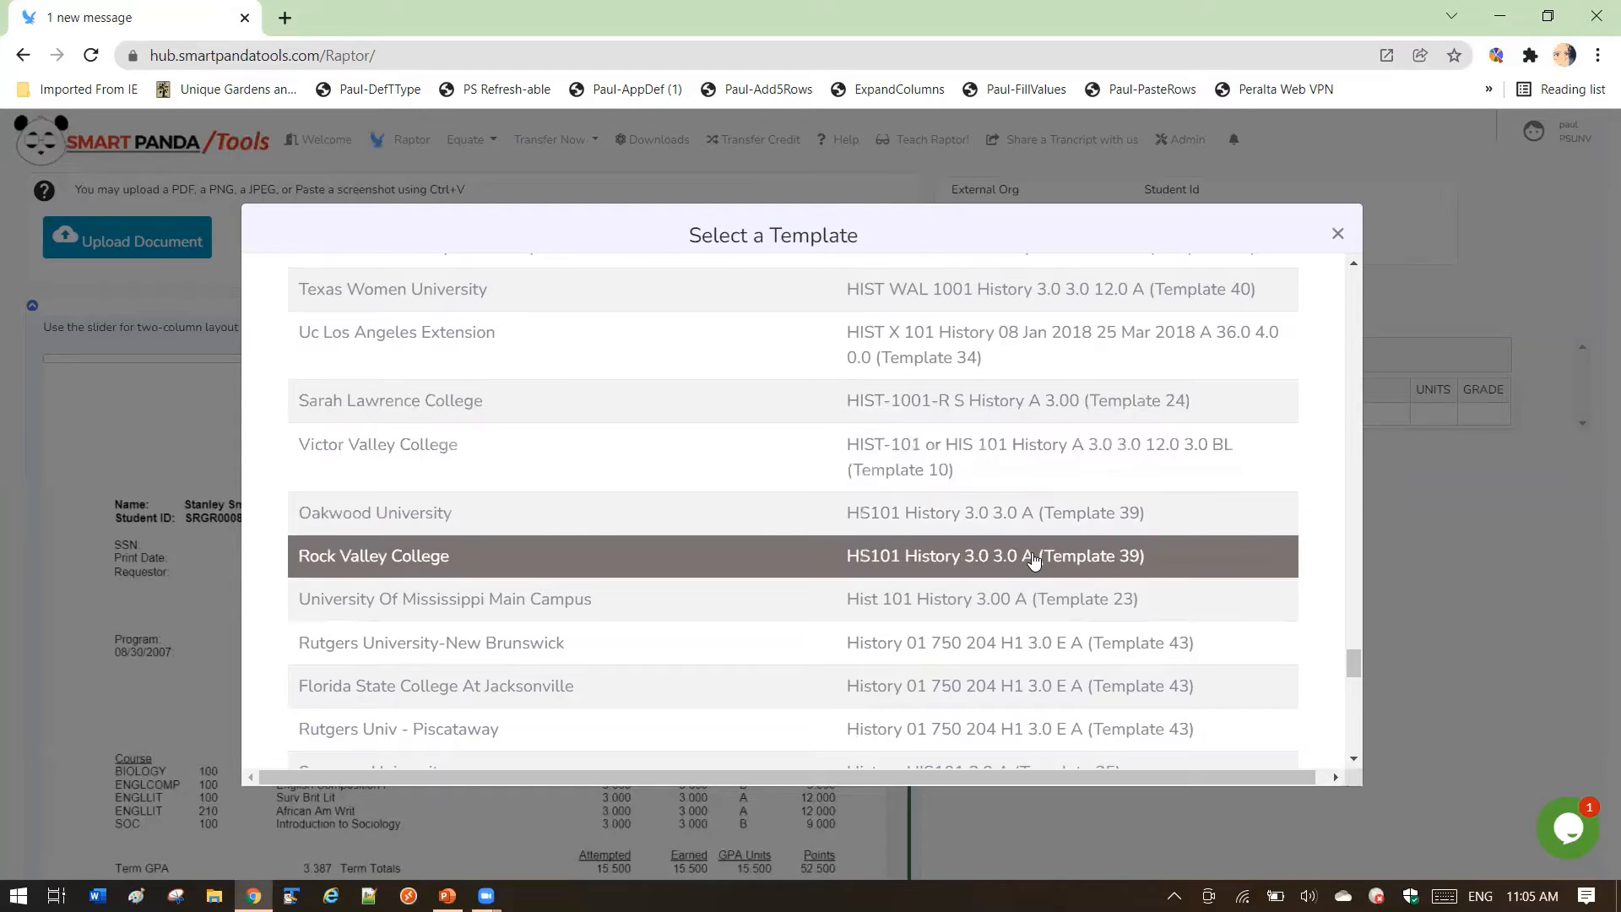
scroll(1044, 560, "down", 3)
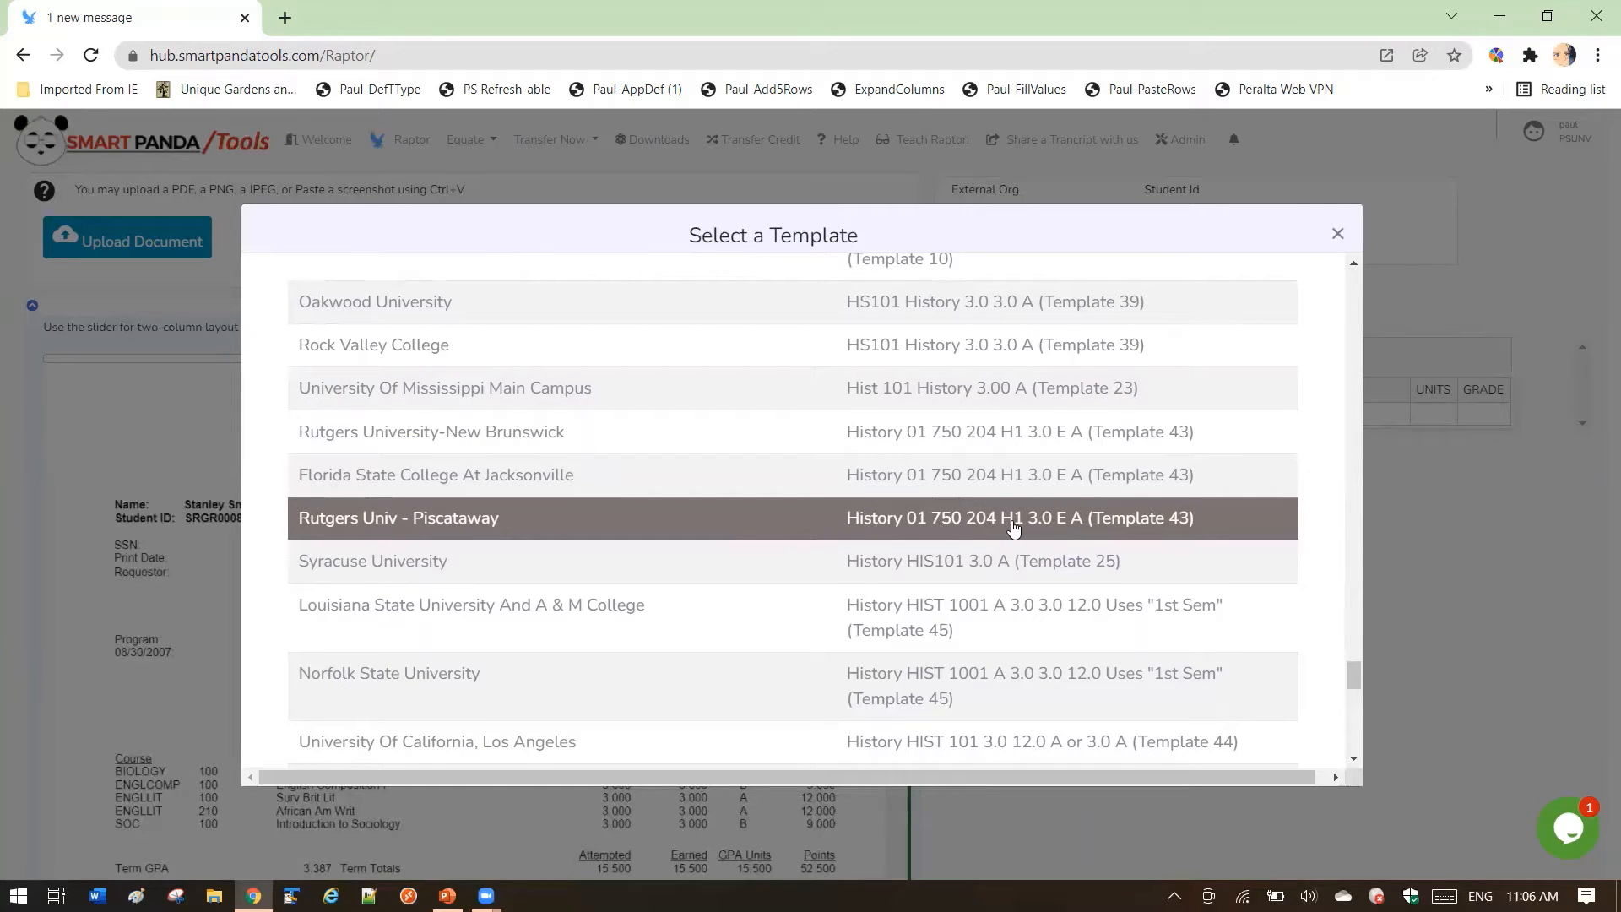
scroll(929, 532, "down", 1)
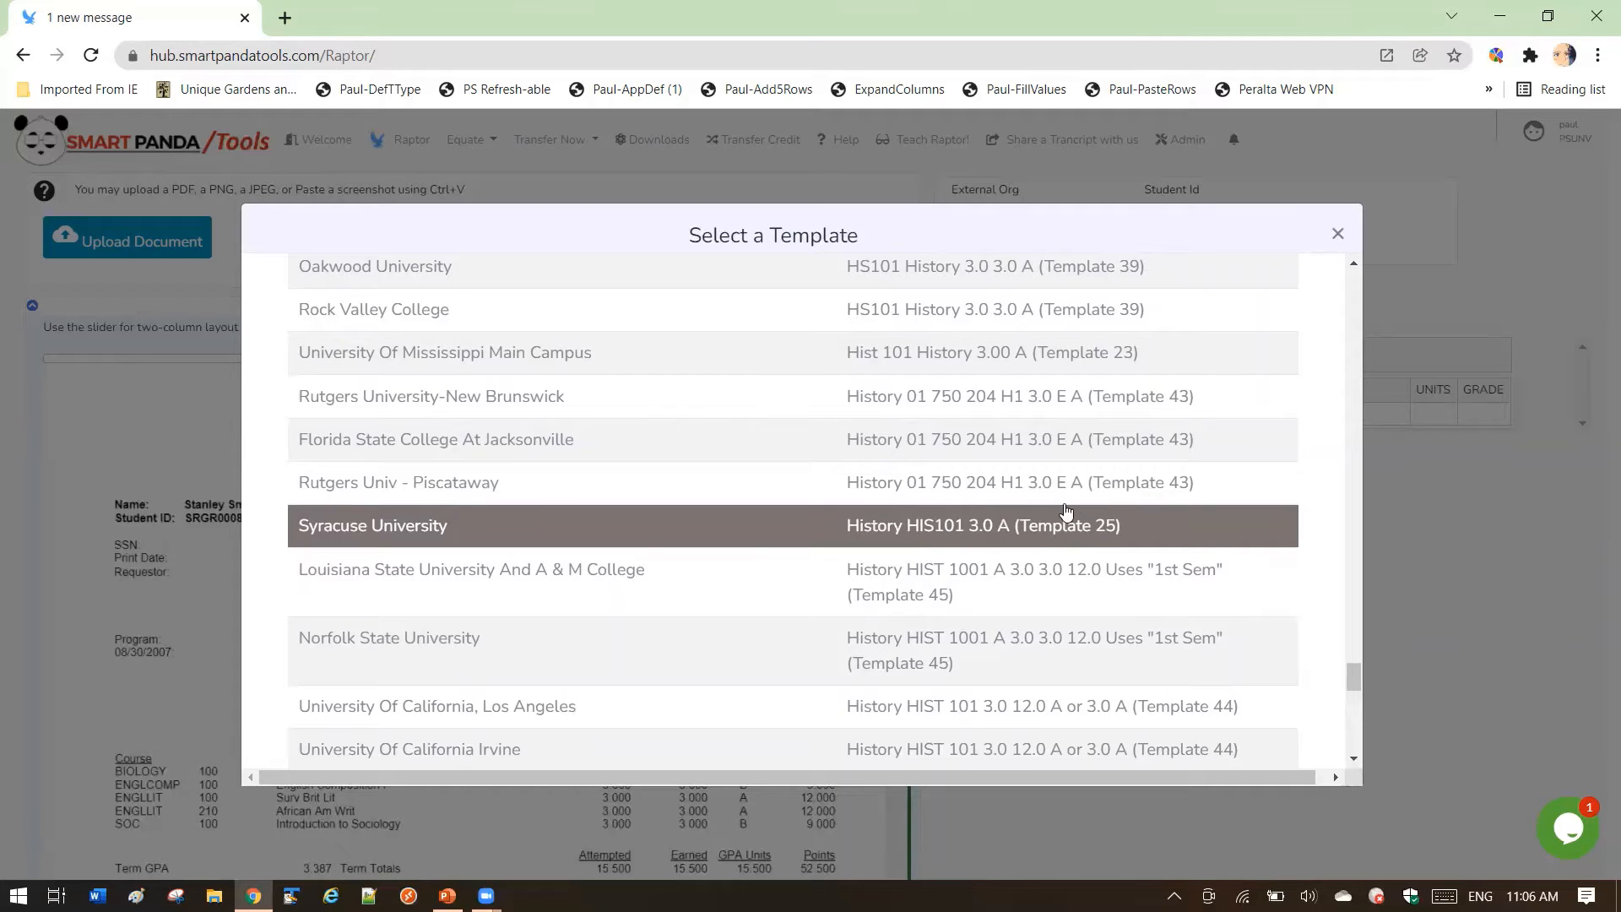
scroll(1083, 516, "up", 4)
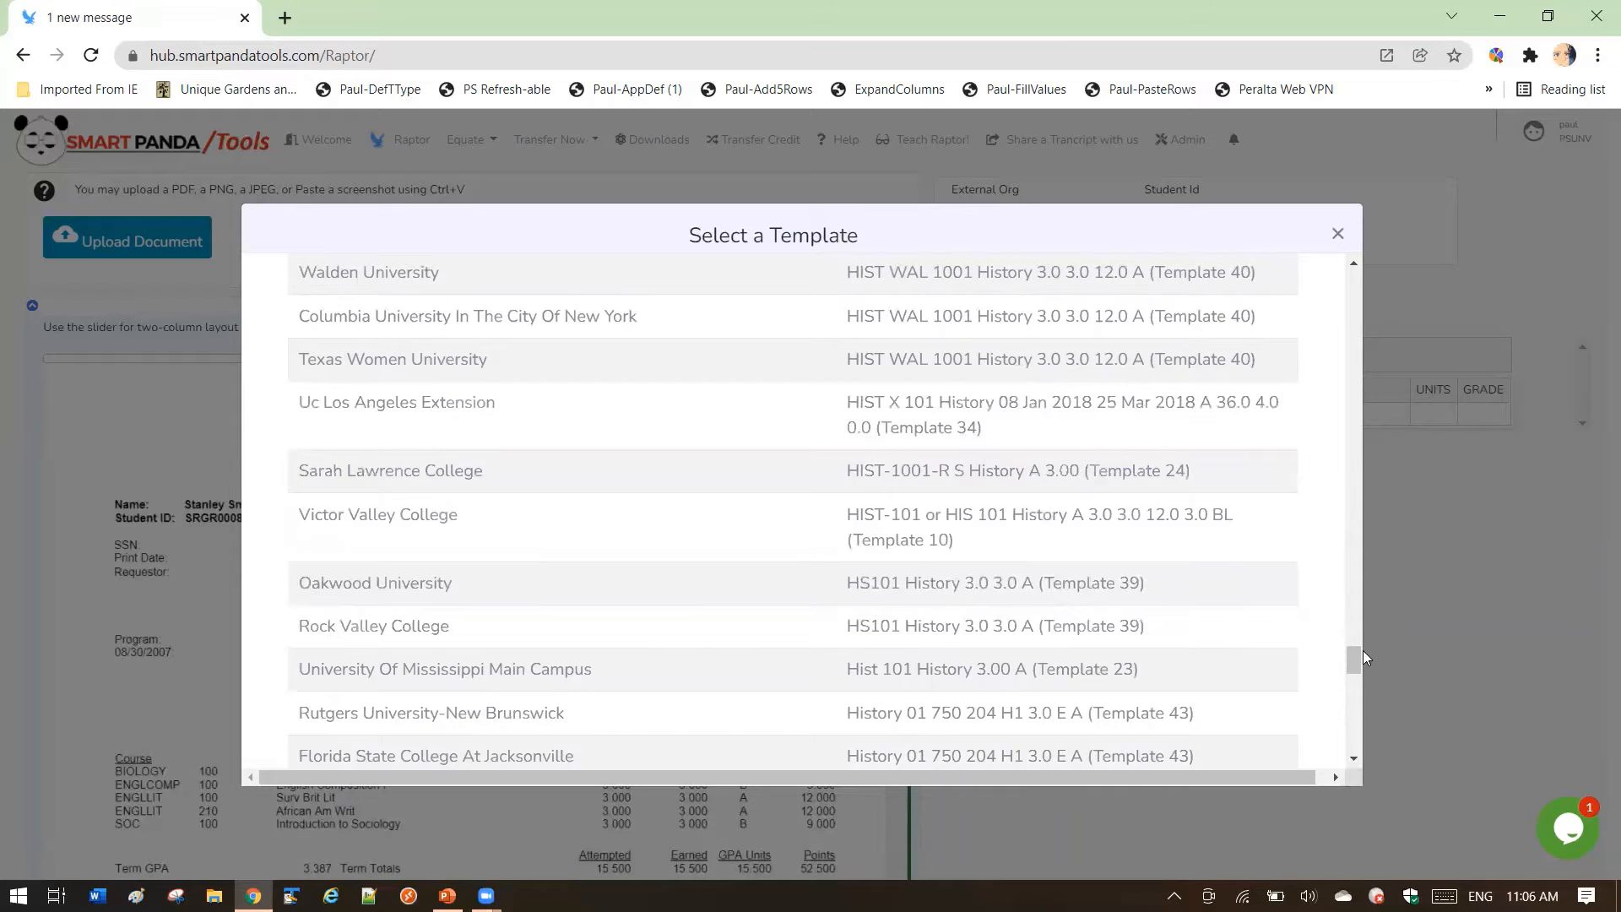
left_click_drag(1354, 661, 1300, 278)
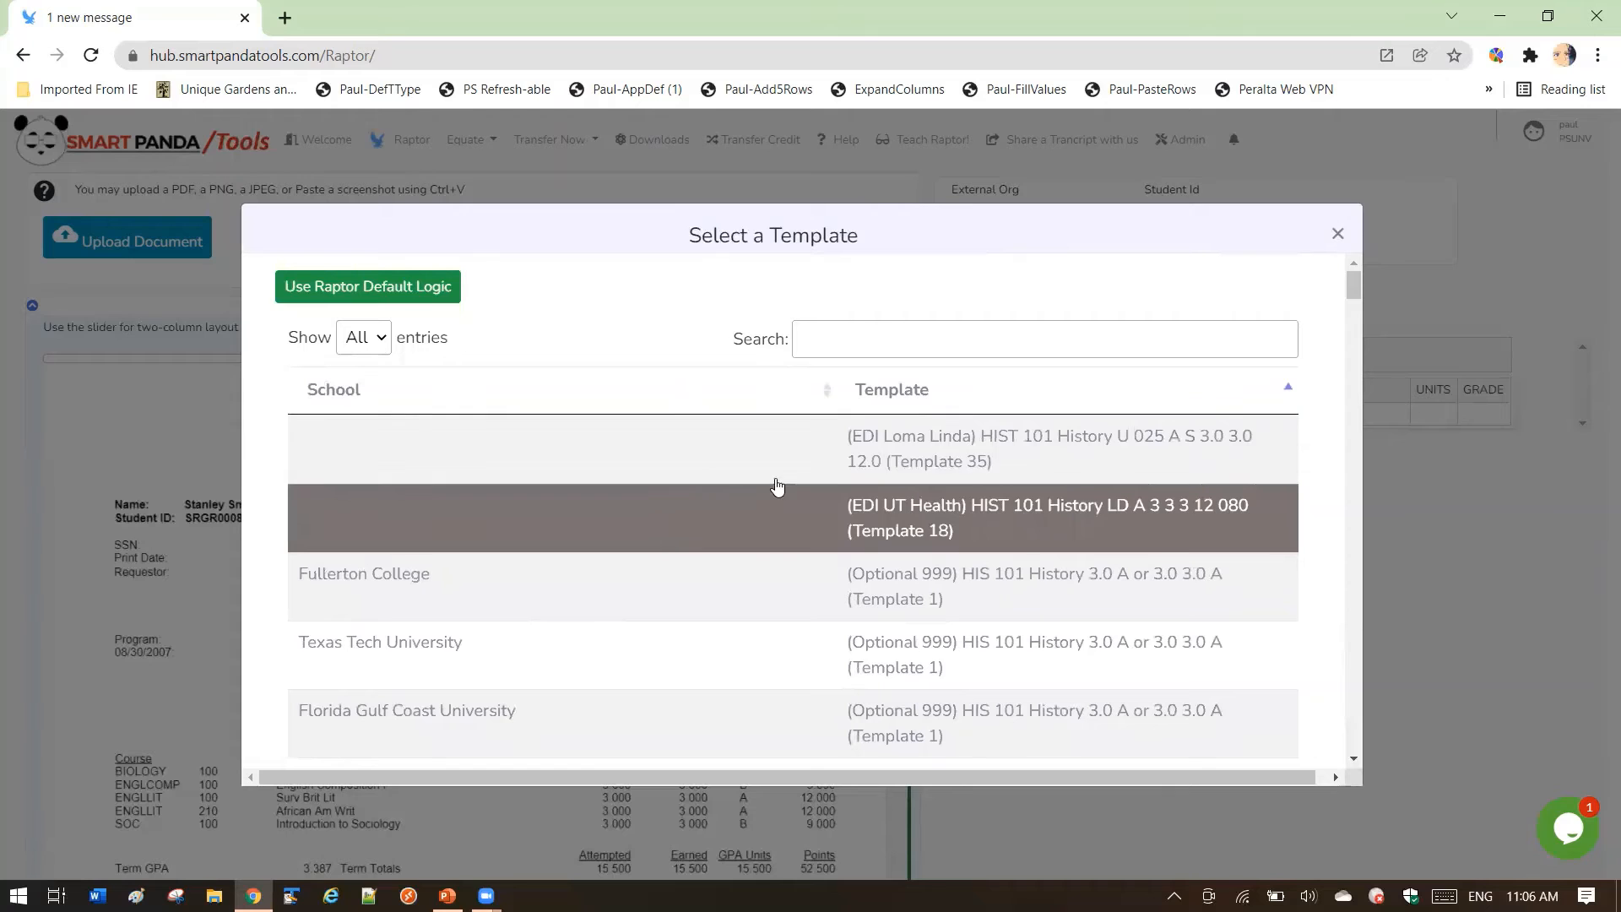
left_click(1337, 234)
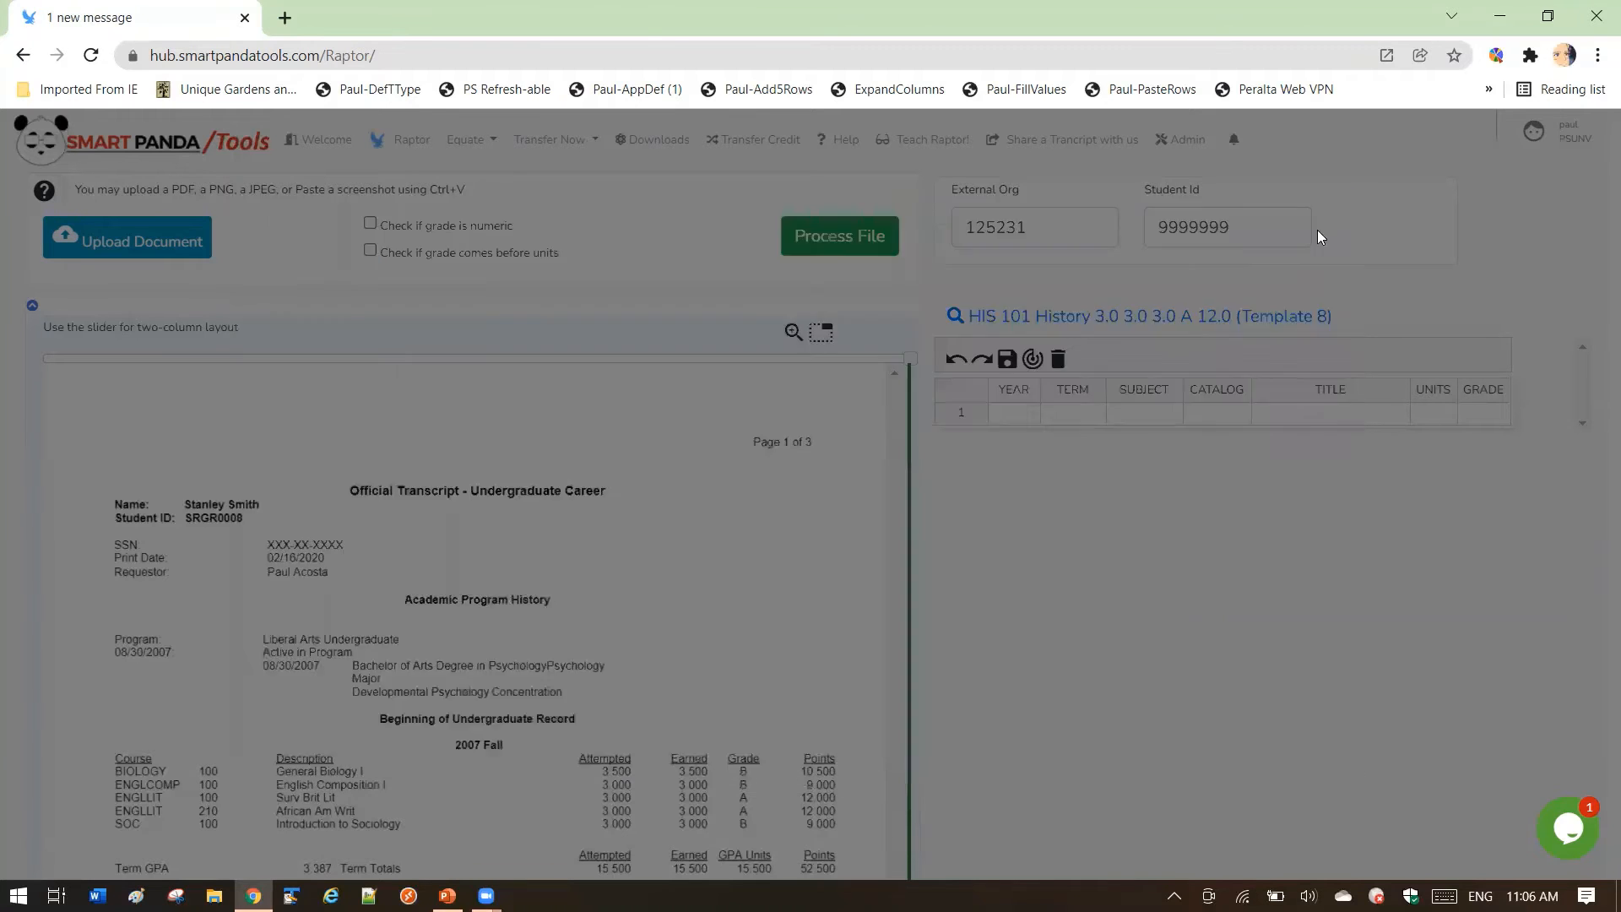
- Search the templates for Victor and choose Victor Valley College's HIST-101 or HIS 101 History A 3.0 3.0 12.0 3.0 BL (Template 10)
left_click(1050, 316)
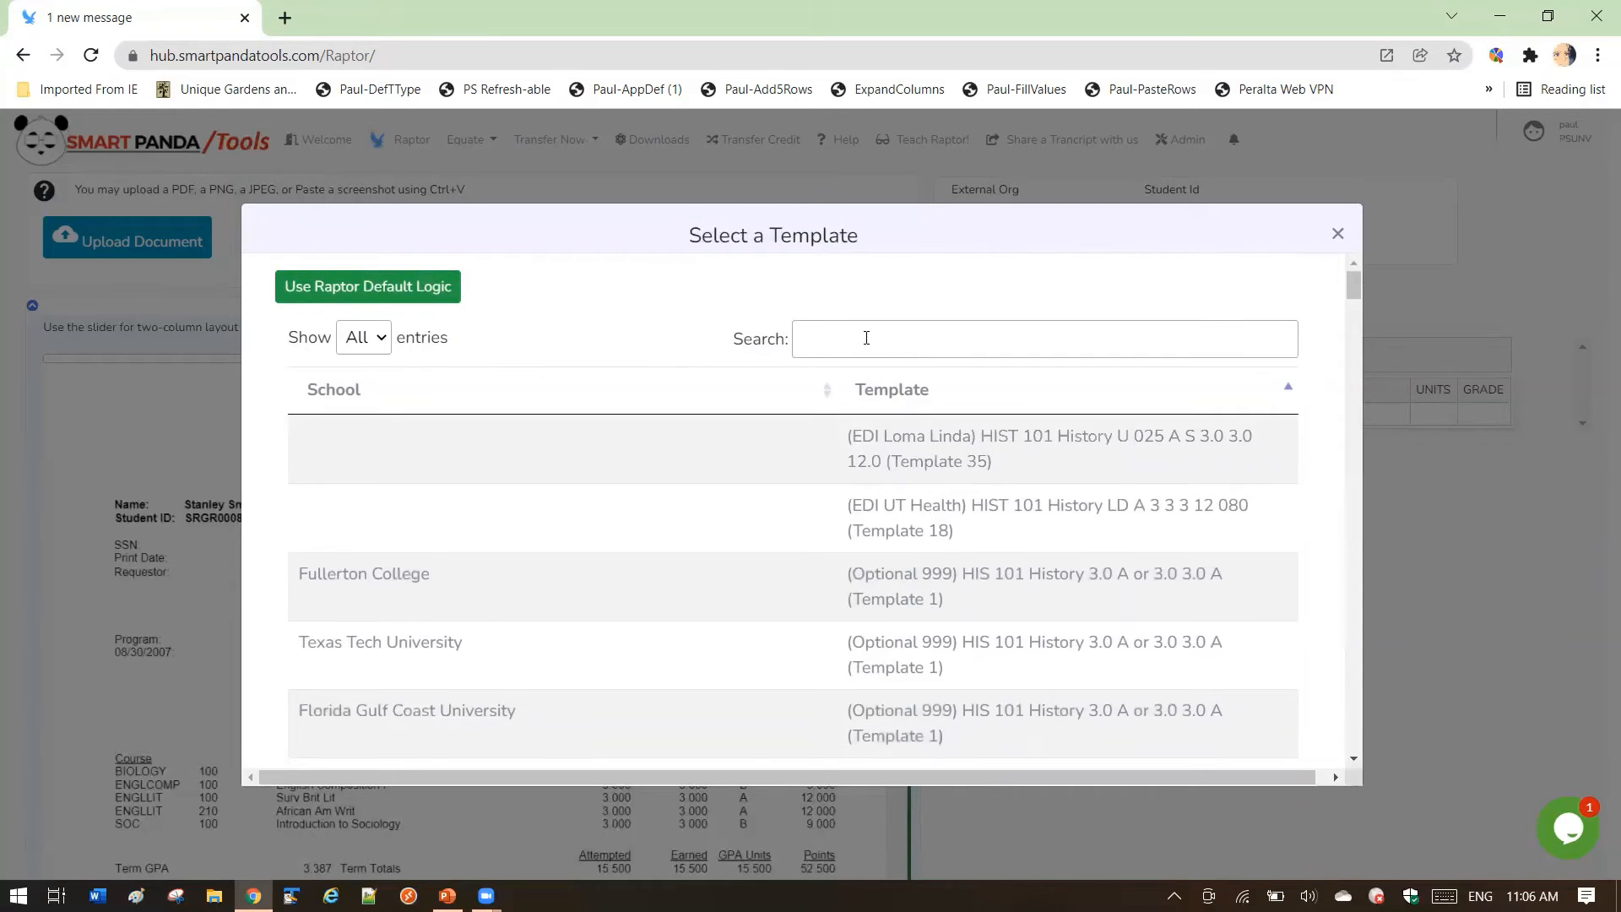
left_click(866, 337)
type("V")
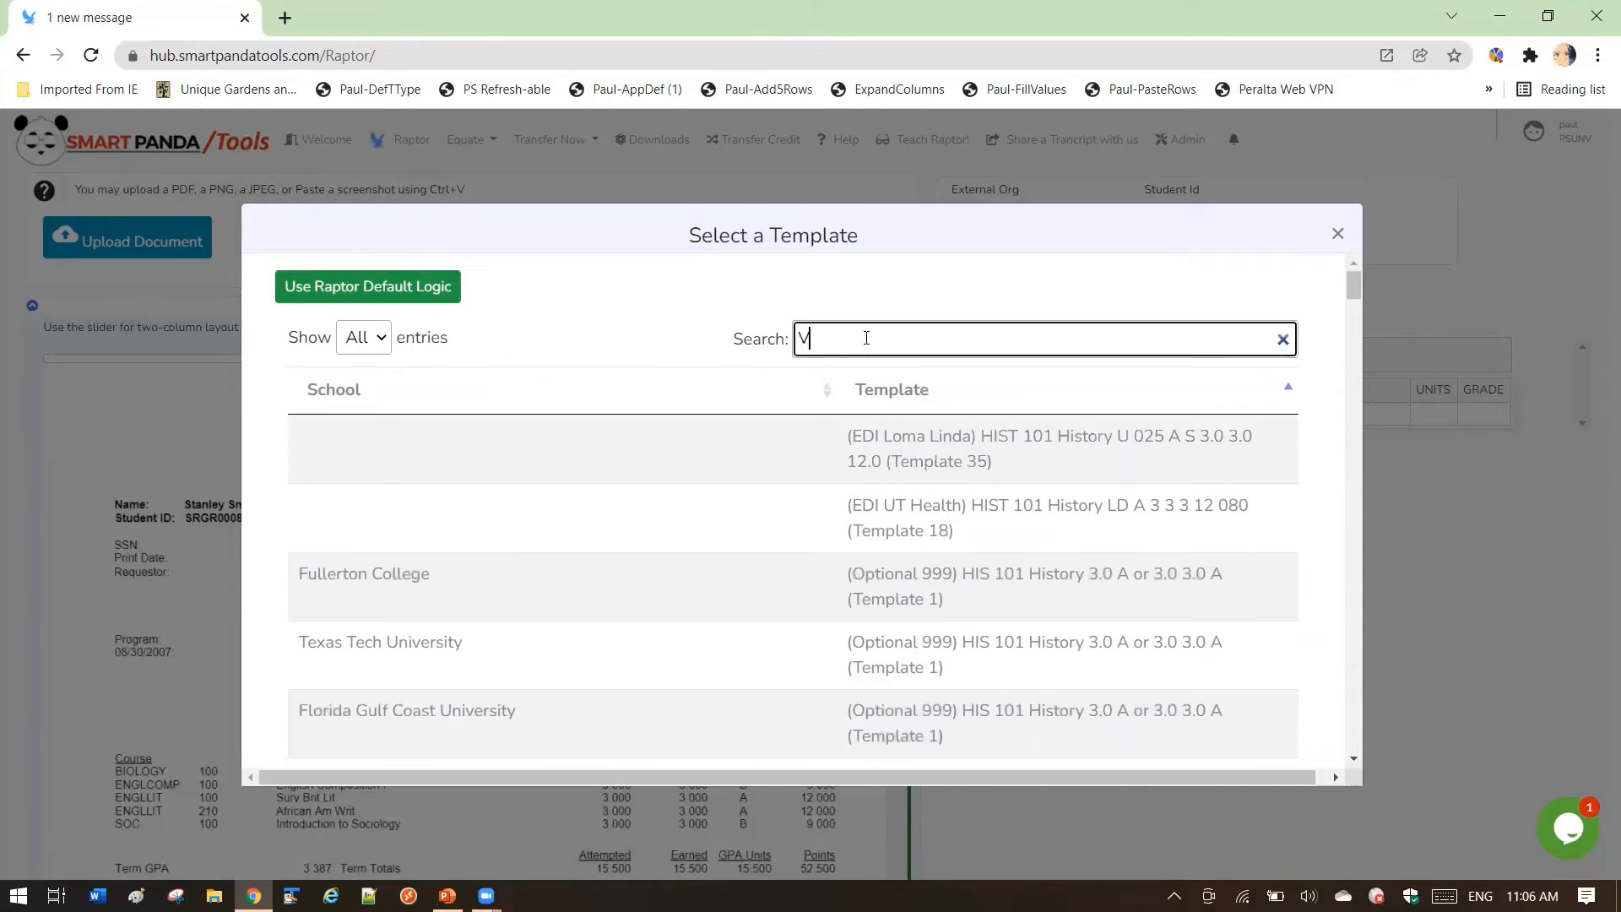
type("ictor")
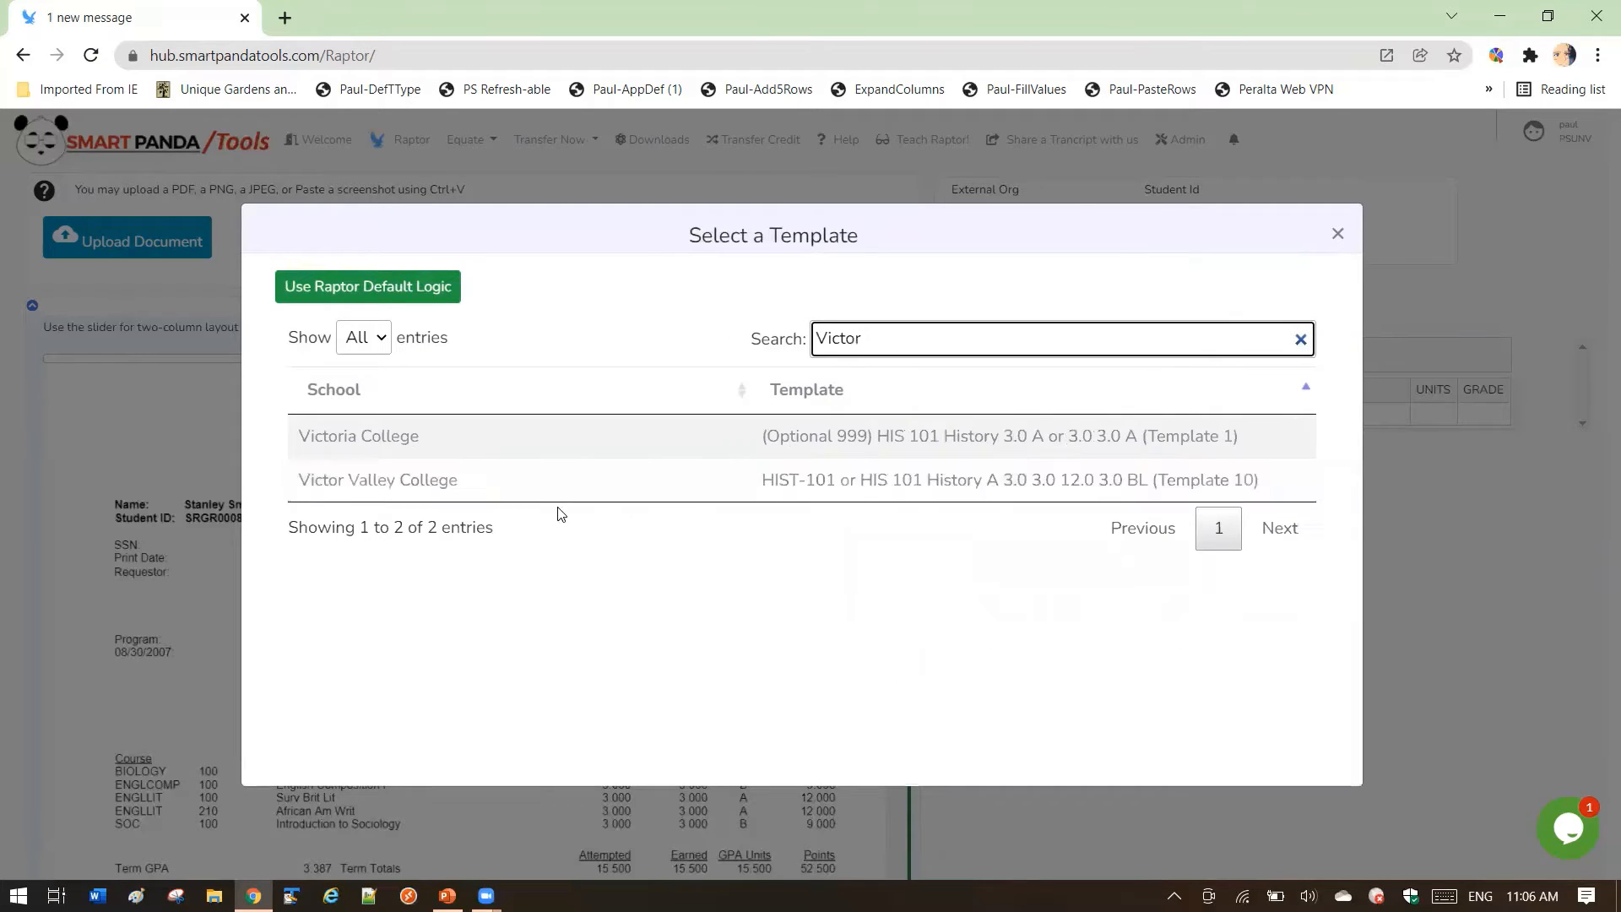
left_click(767, 488)
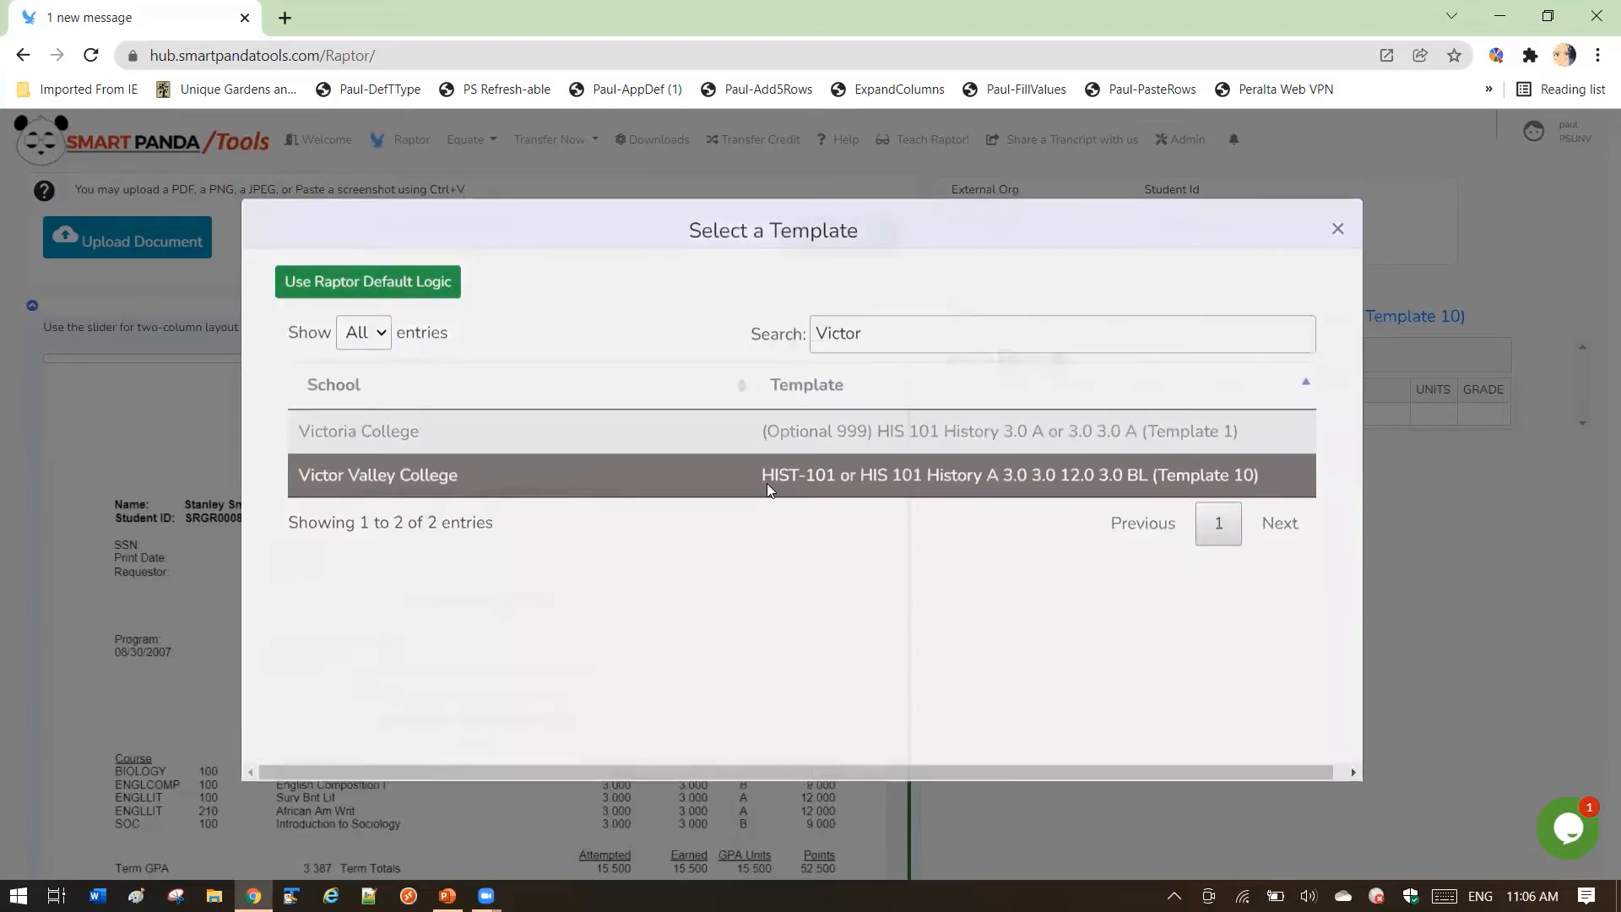
- Search the templates for Rutgers and choose Rutgers Univ - Piscataway's template, History 01 750 204 H1 3.0 E A (Template 43)
left_click(1016, 317)
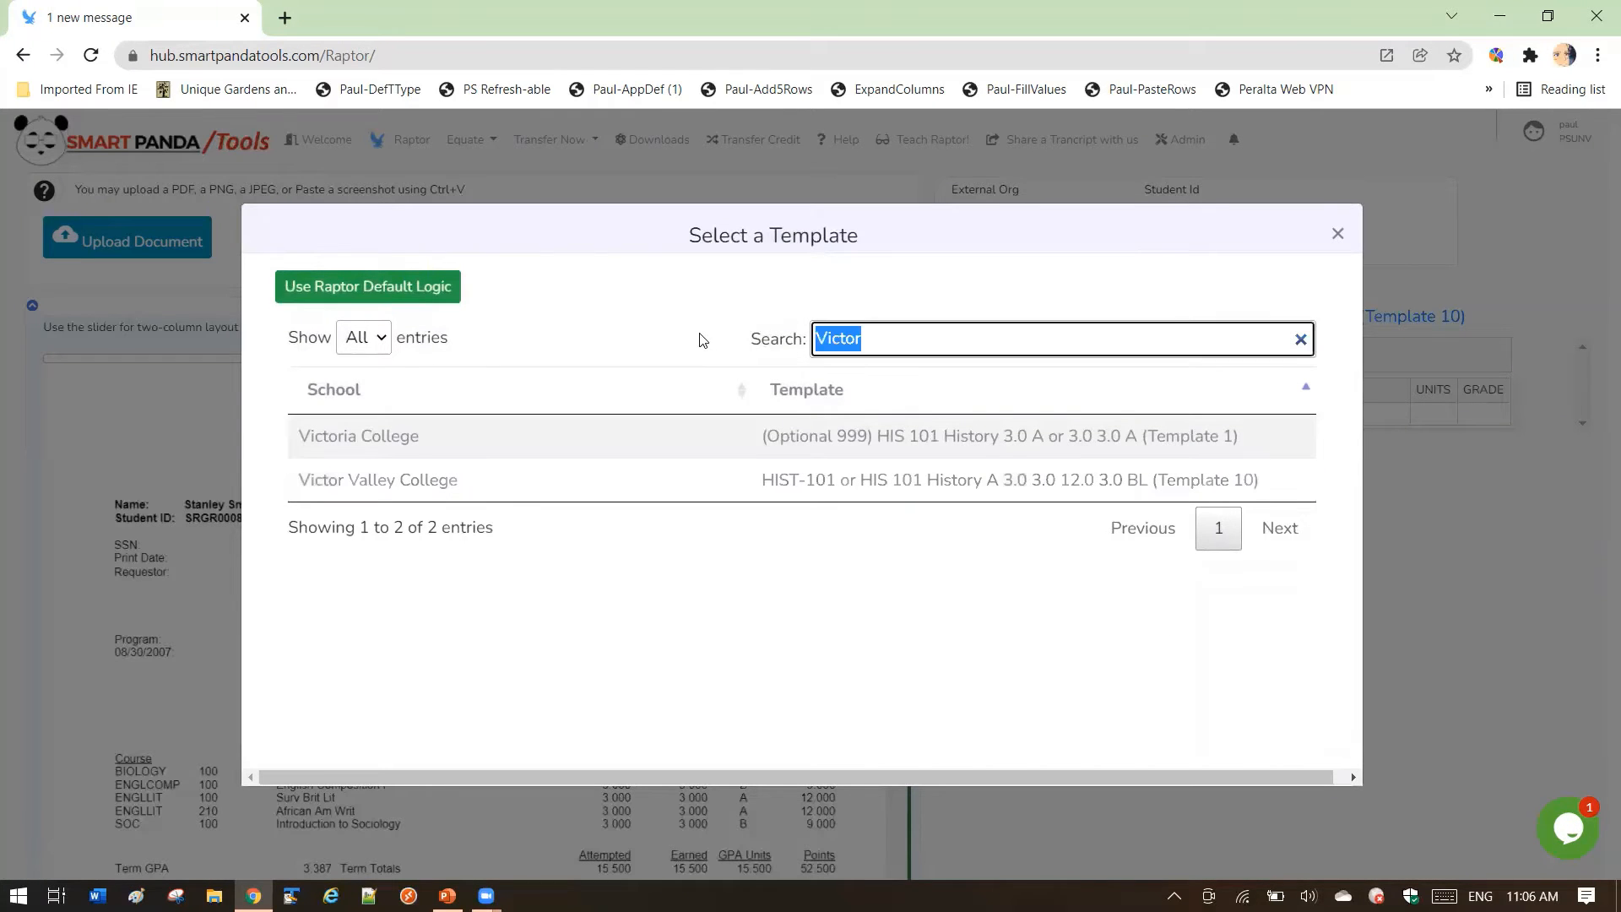
type("Rutg")
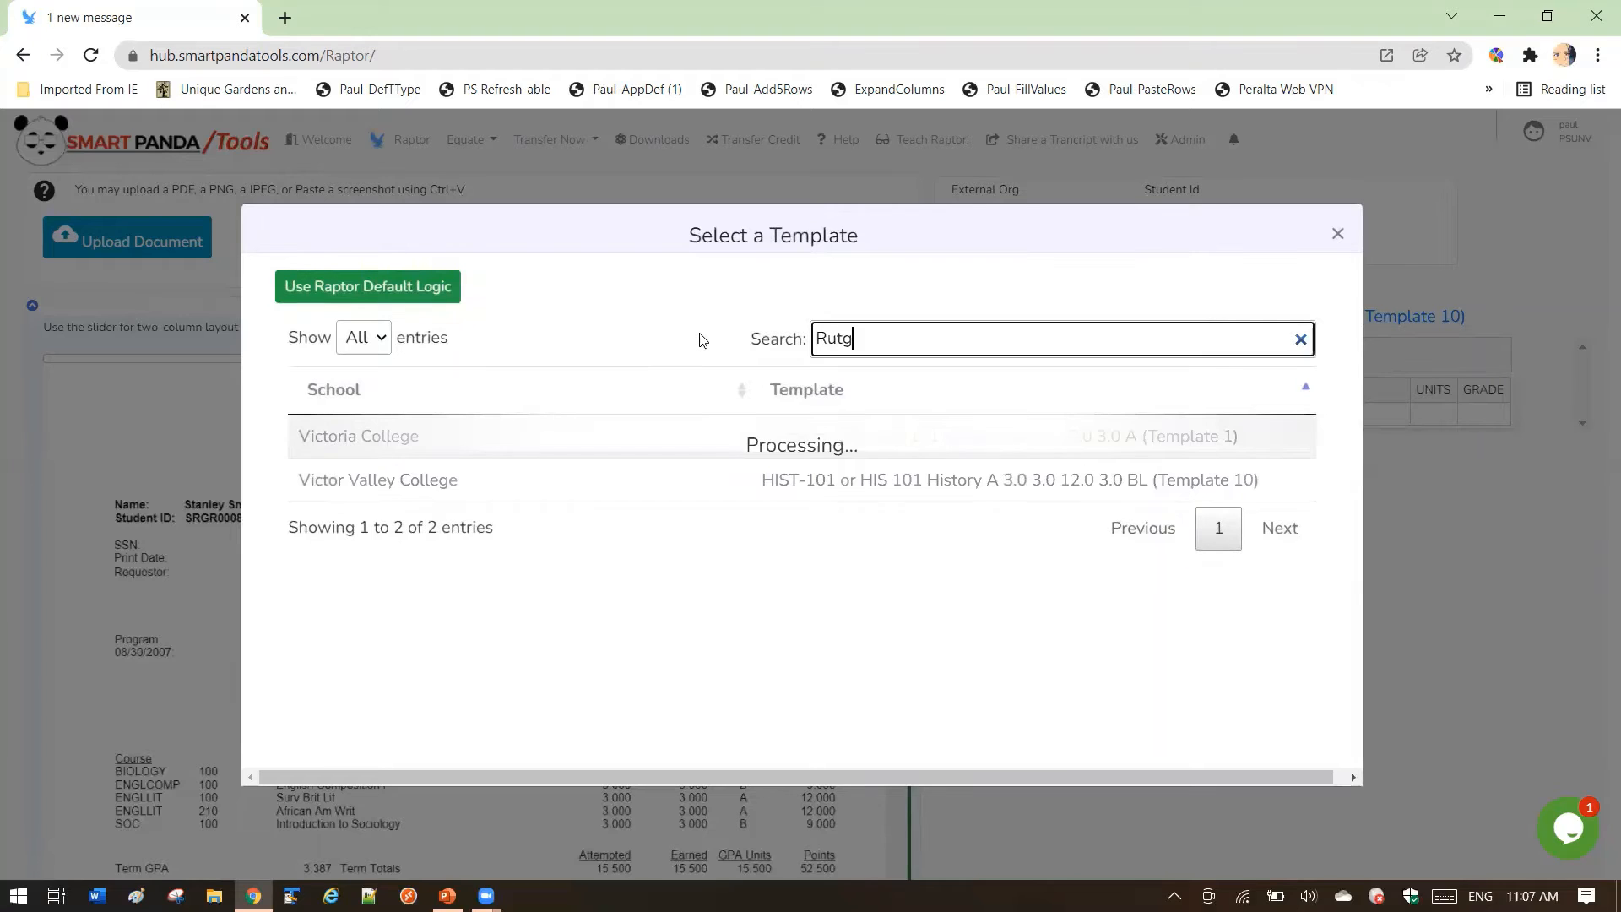
type("ers")
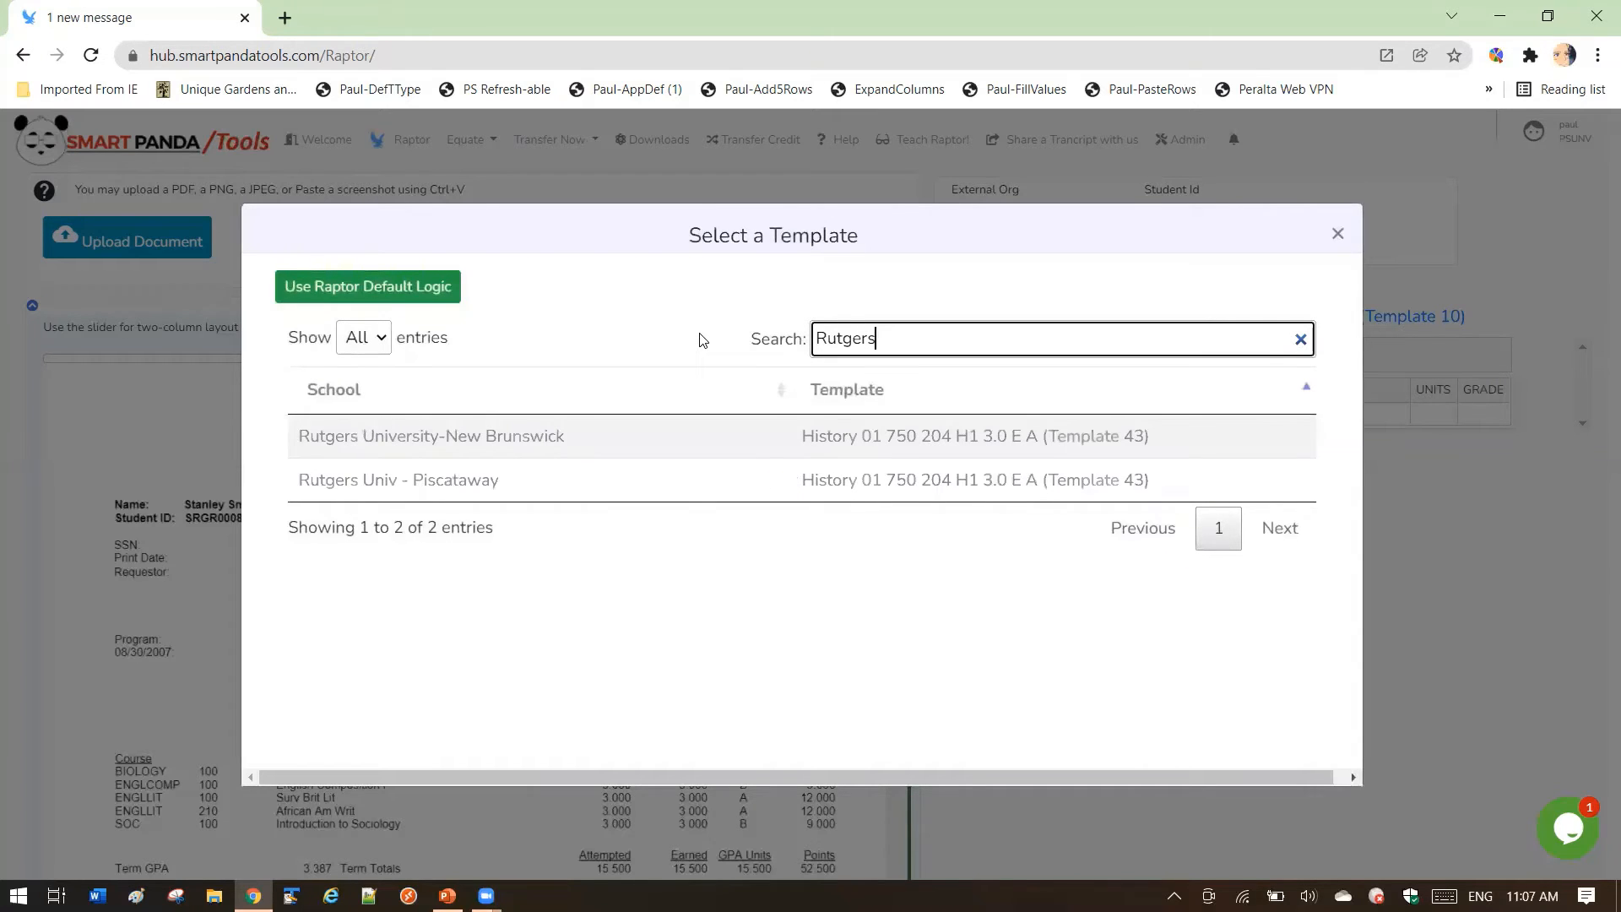
left_click(746, 483)
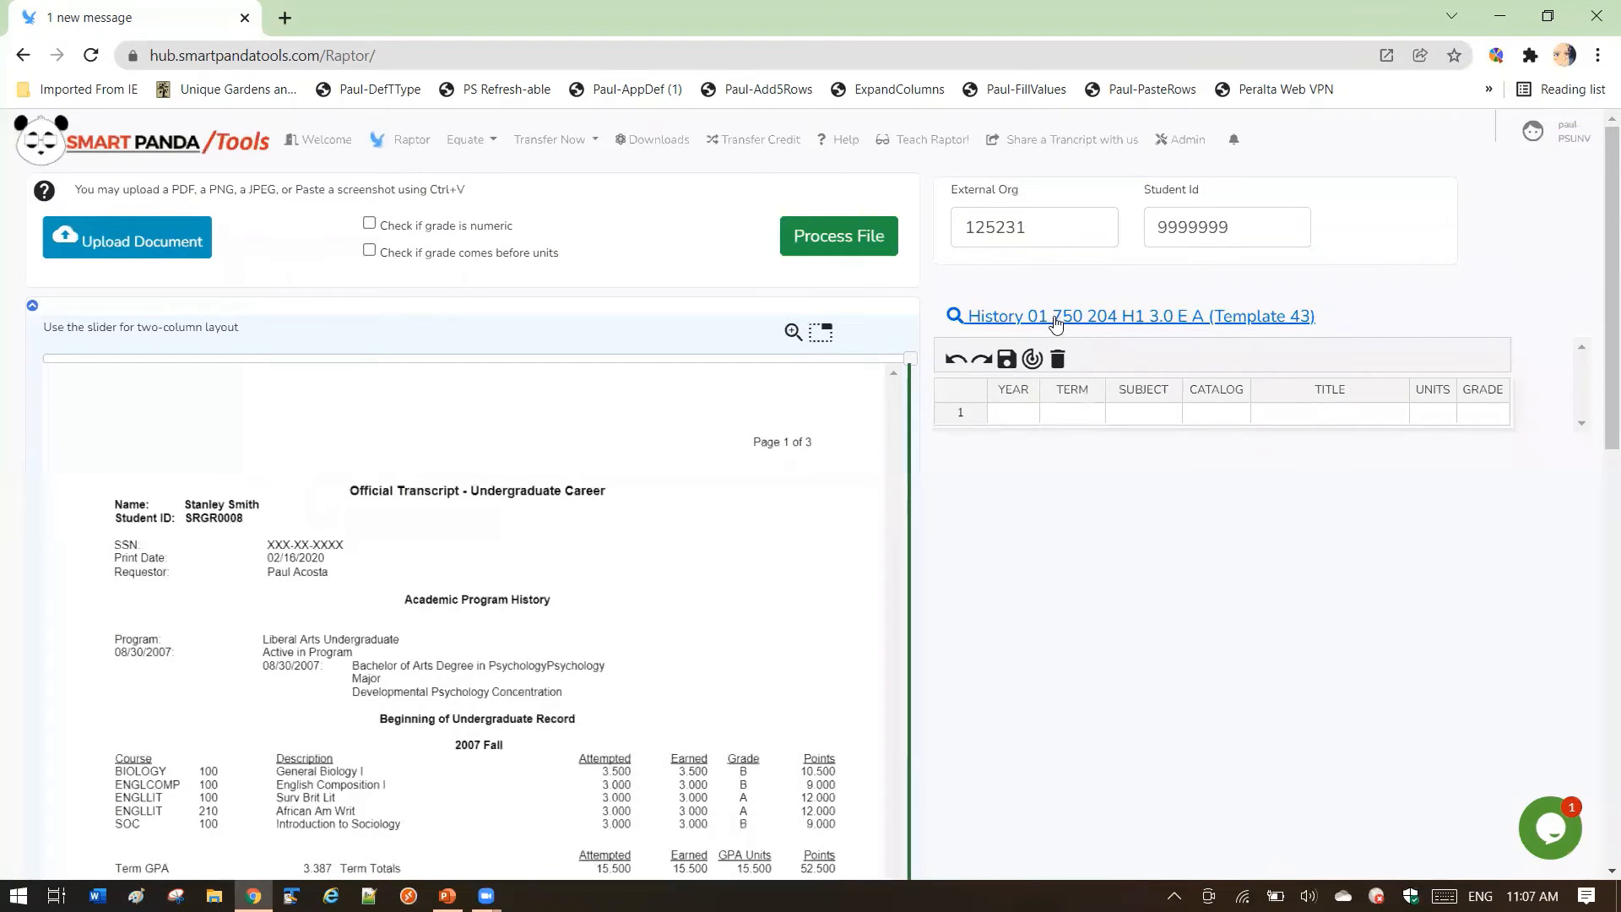
- Search the templates for Lone Star and choose Lone Star College System's template, U HIST 1001 History 3.00 3.00 A (Template 27)
left_click(1058, 329)
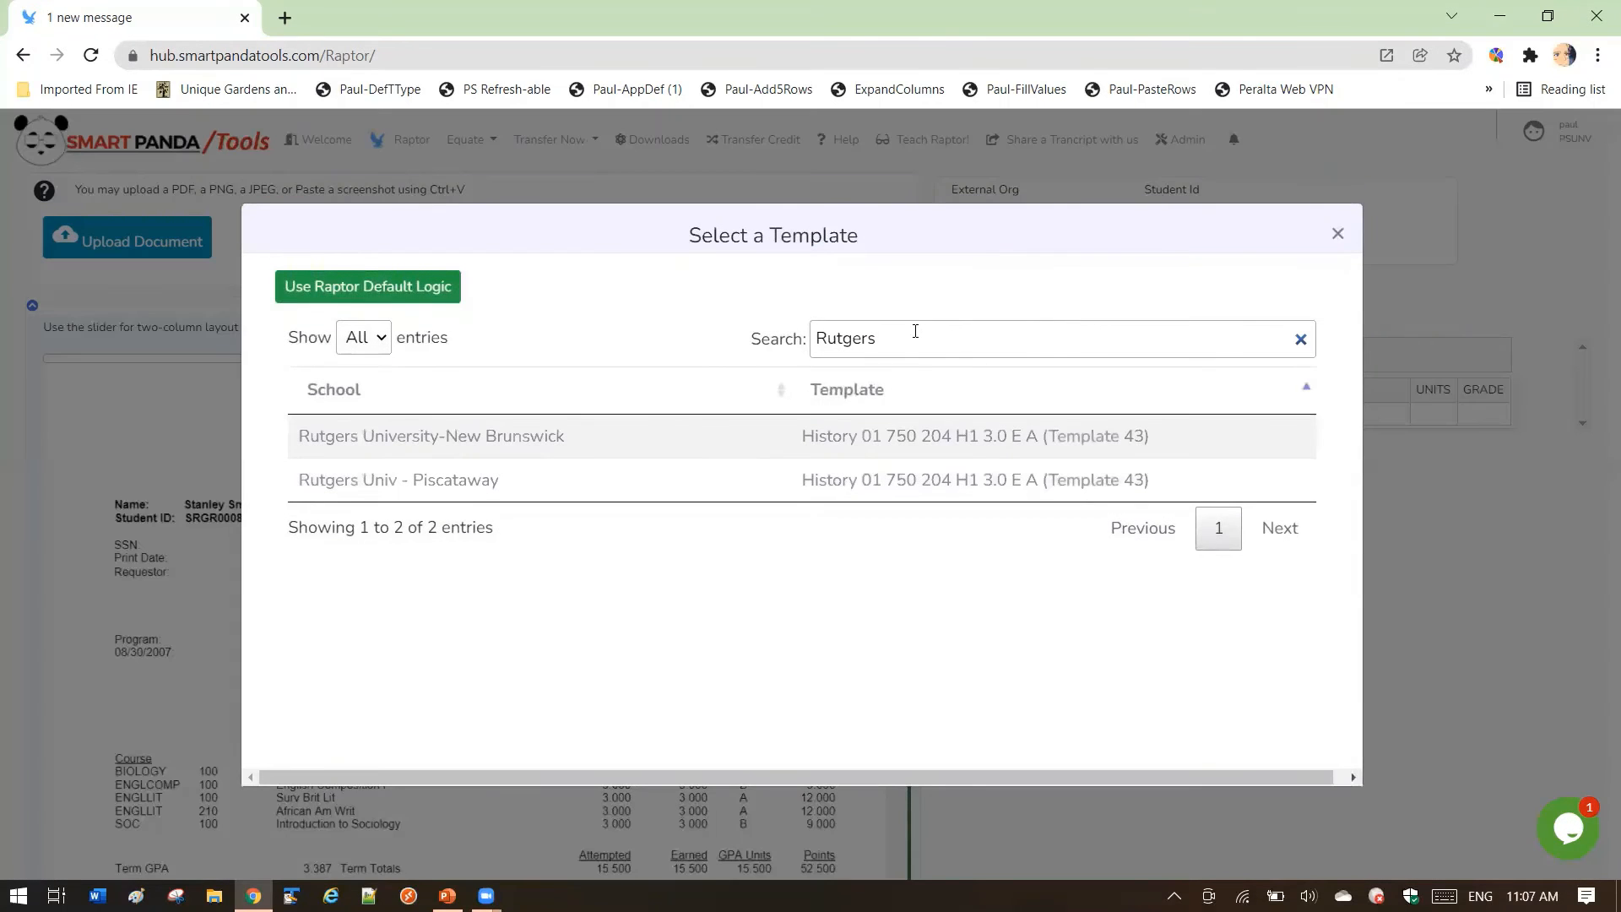
left_click(918, 331)
key("BackSpace")
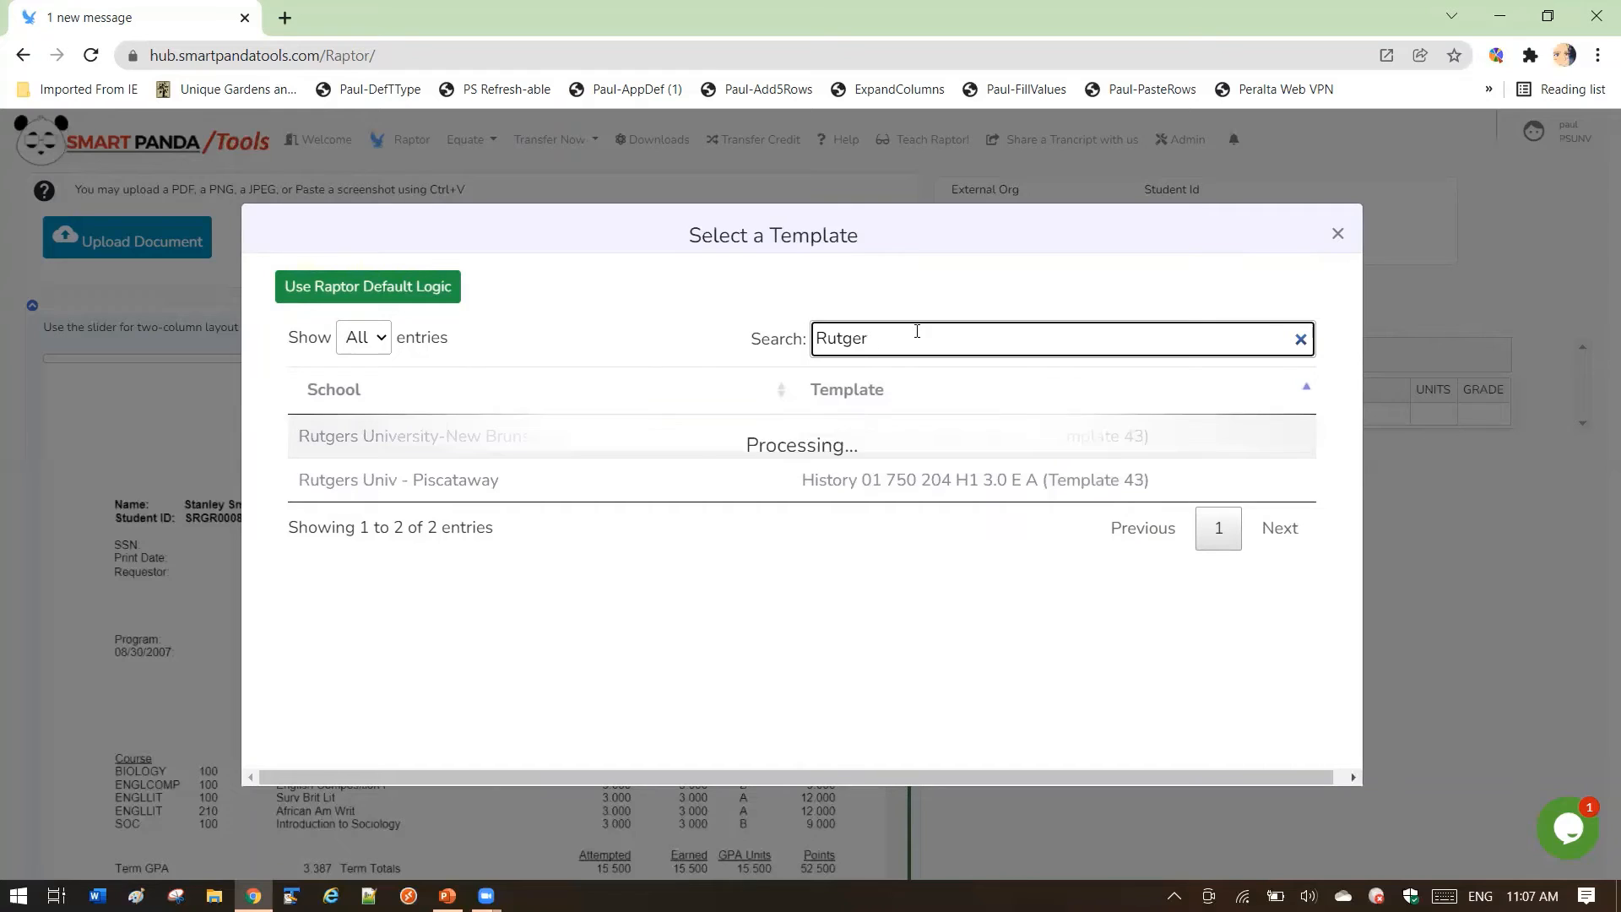
key("BackSpace")
key("BackSpace")
key("BackSpace")
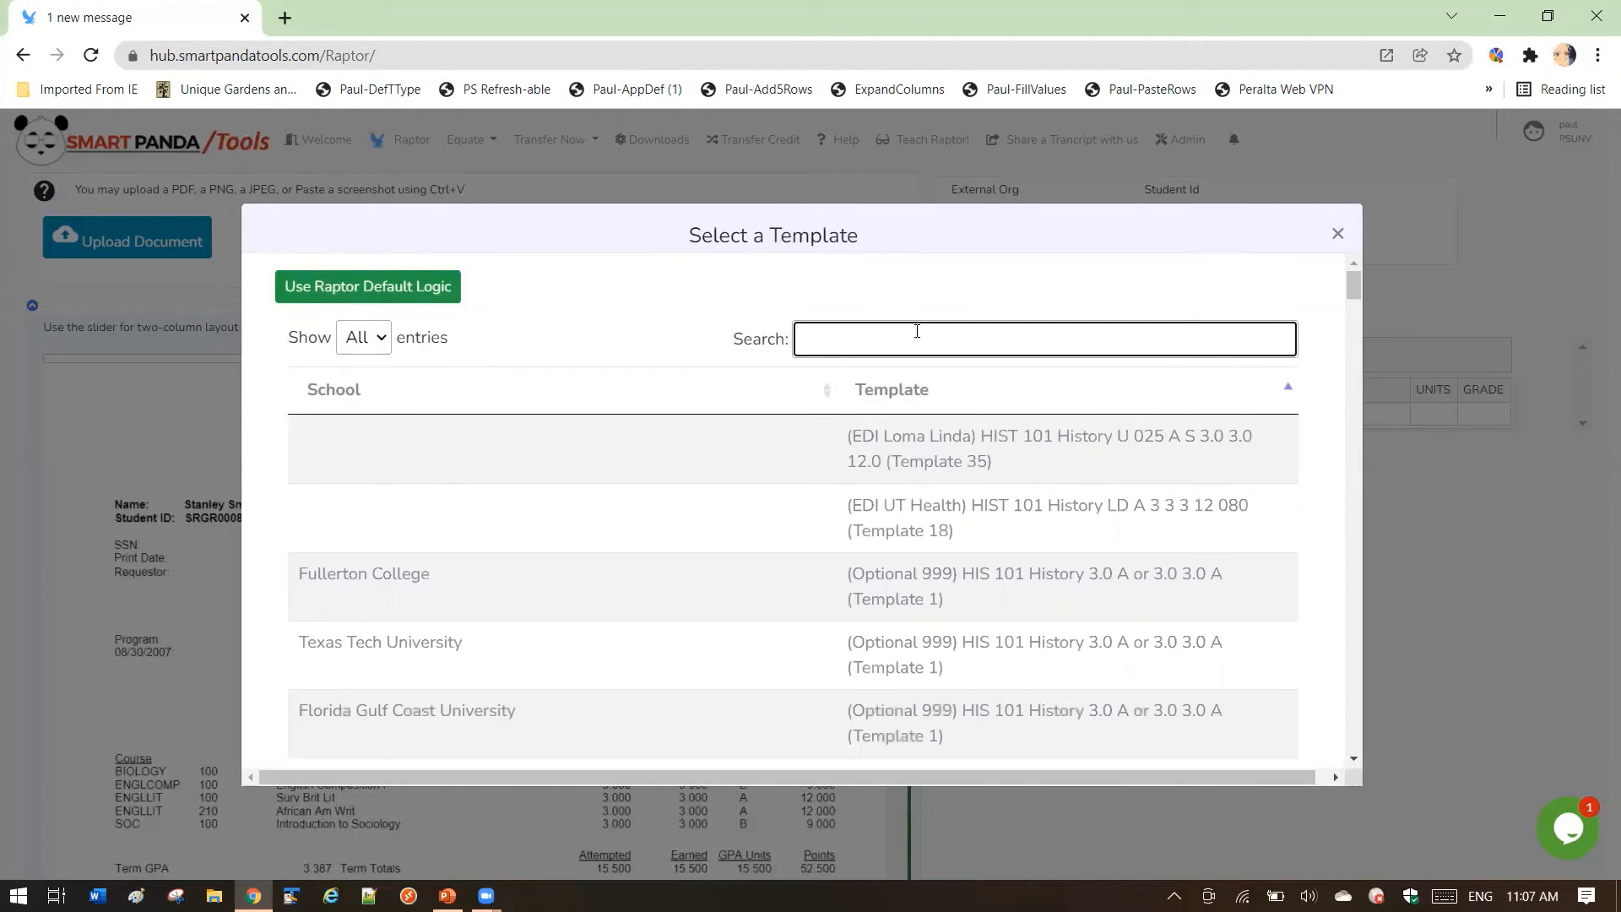
type("Lone")
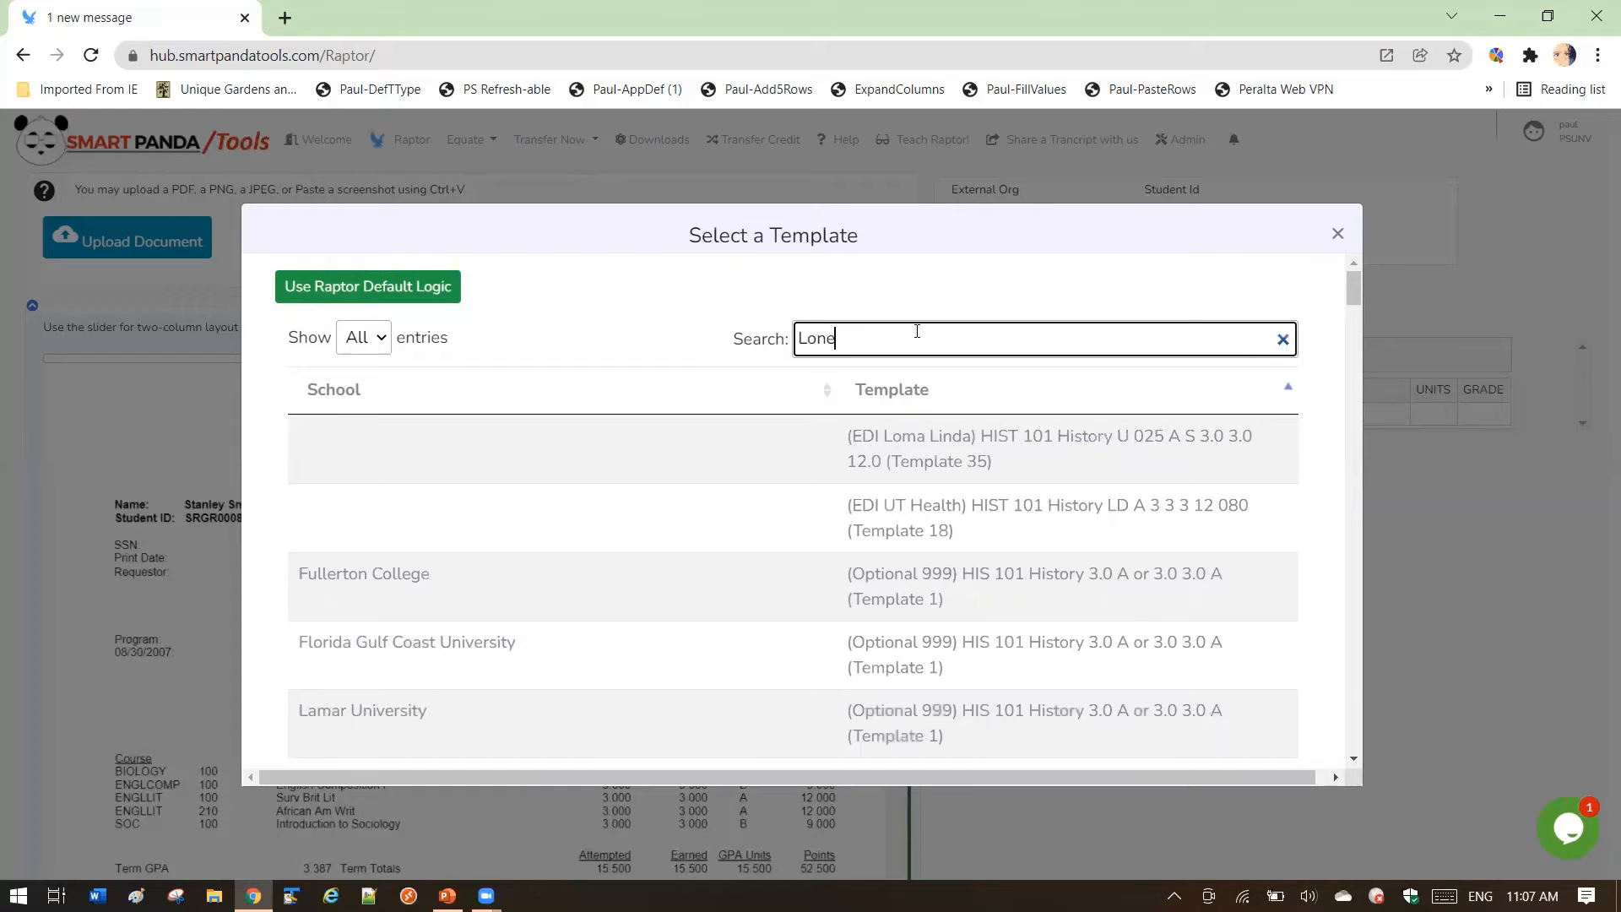
type(" Star")
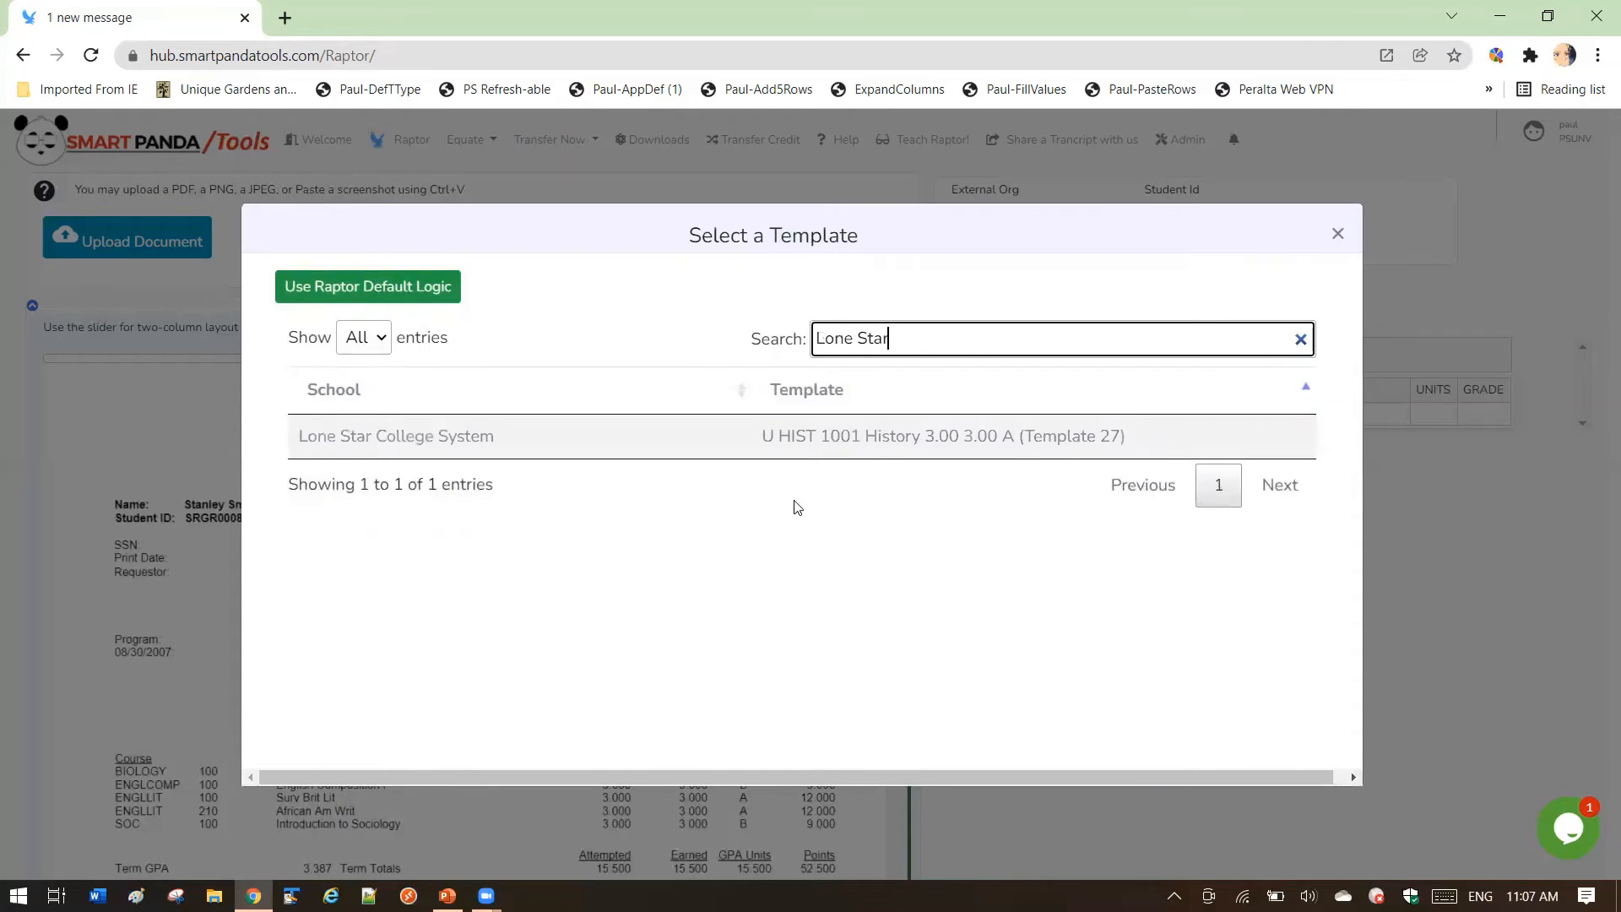
left_click(808, 448)
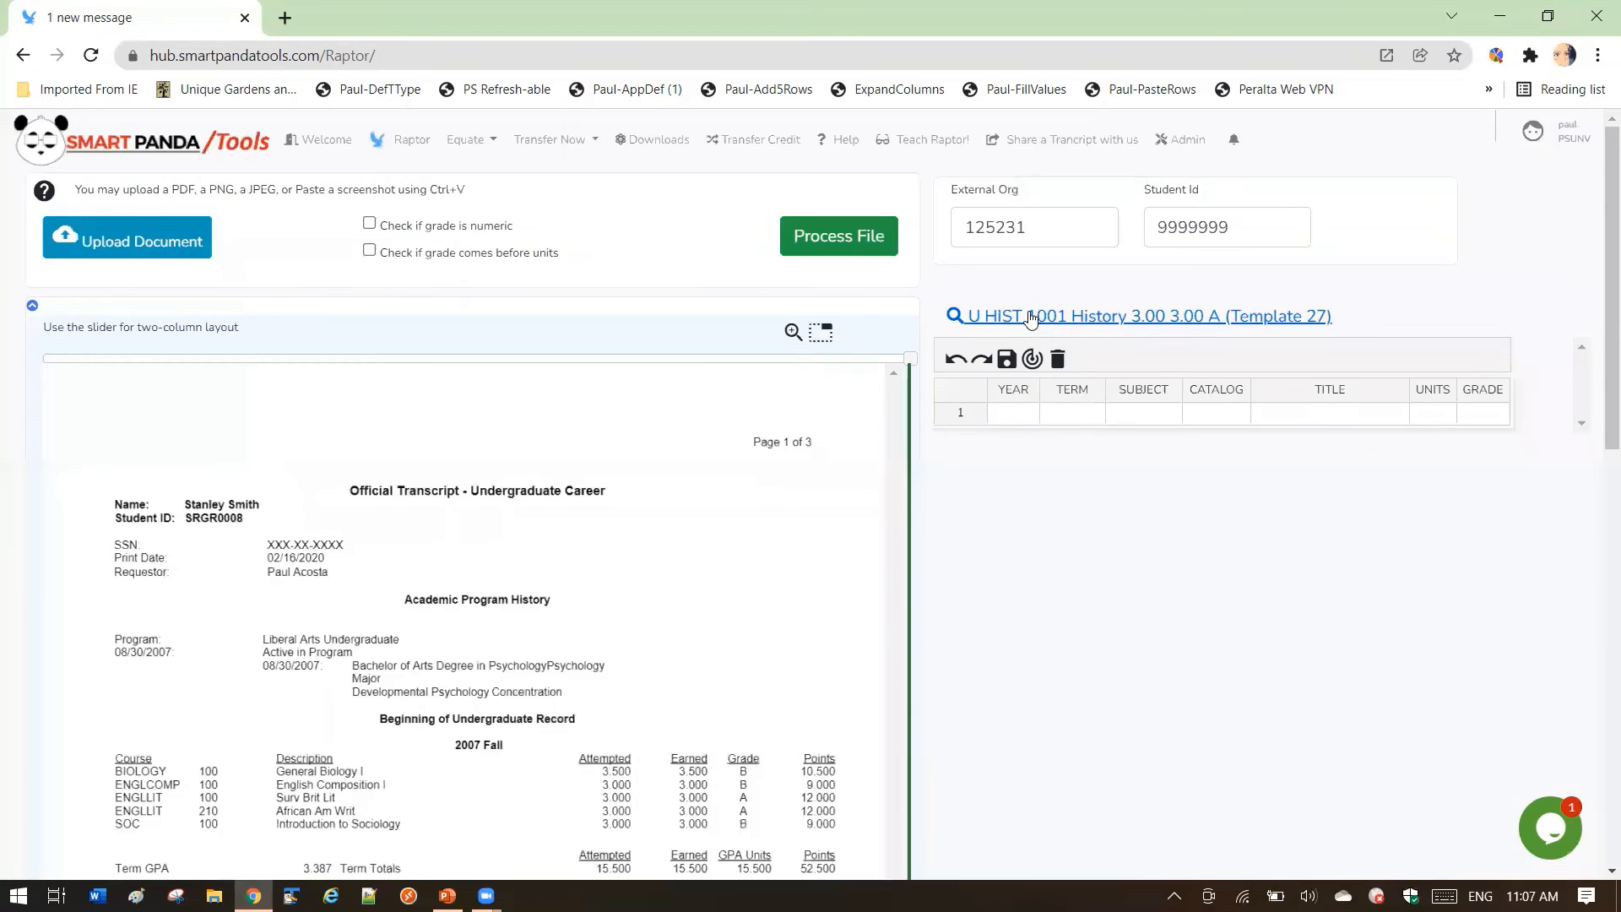
- Search the templates for EDI and choose (EDI UT Health) HIST 101 History LD A 3 3 3 12 080 (Template 18)
left_click(1031, 317)
left_click(947, 346)
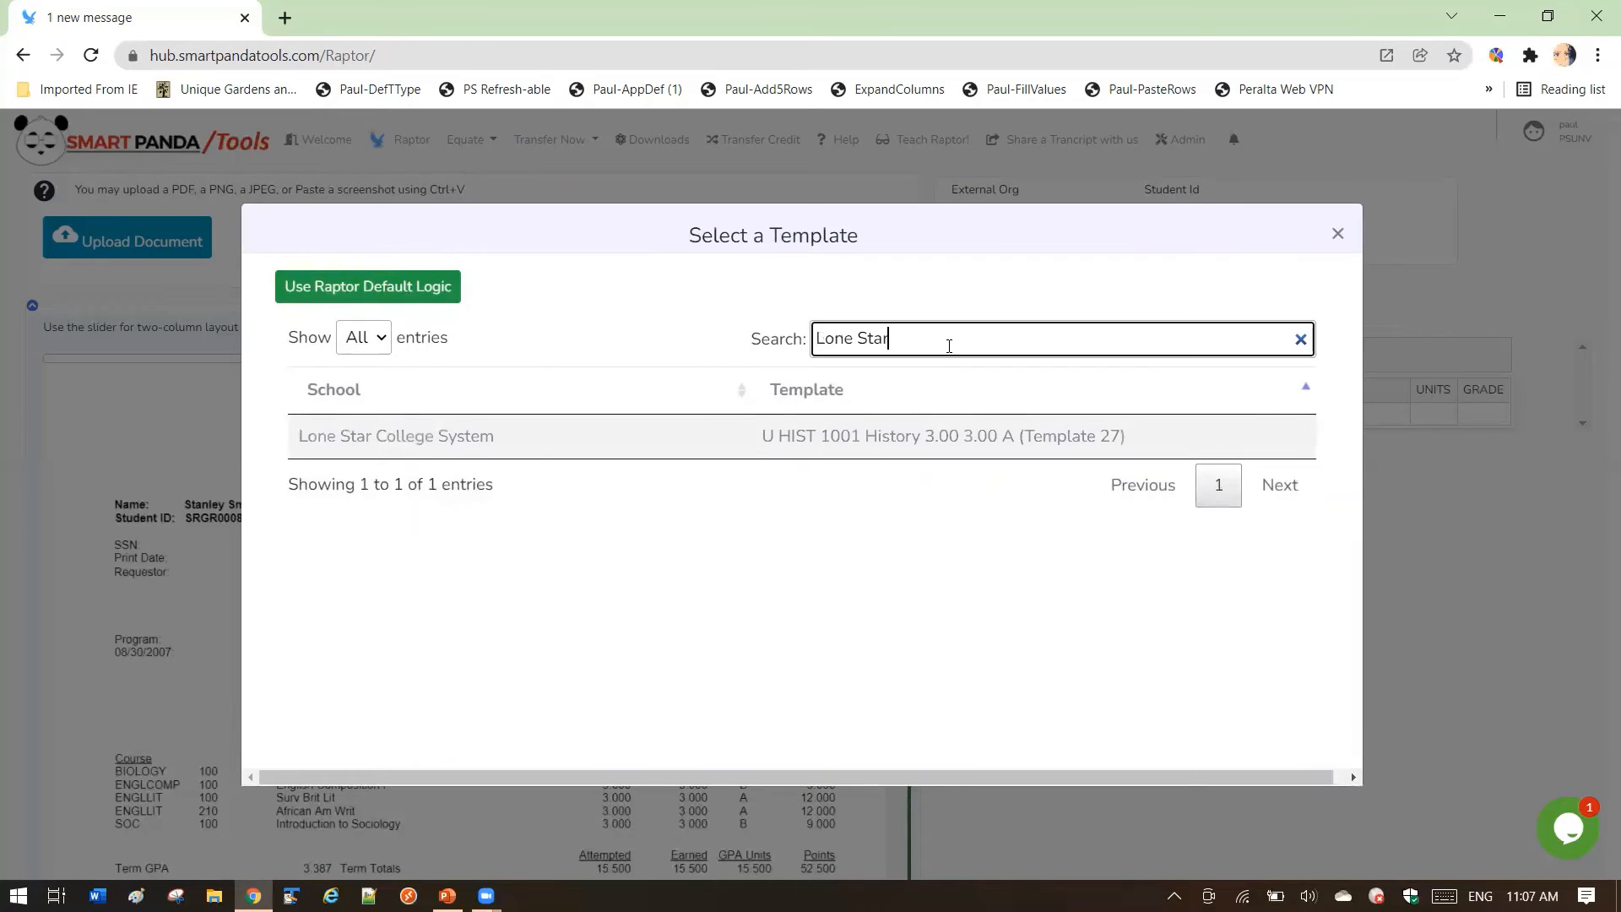
key("BackSpace")
key("BackSpace")
key("BackSpace")
key("BackSpace")
key("BackSpace")
key("BackSpace")
key("BackSpace")
key("BackSpace")
key("BackSpace")
type("E")
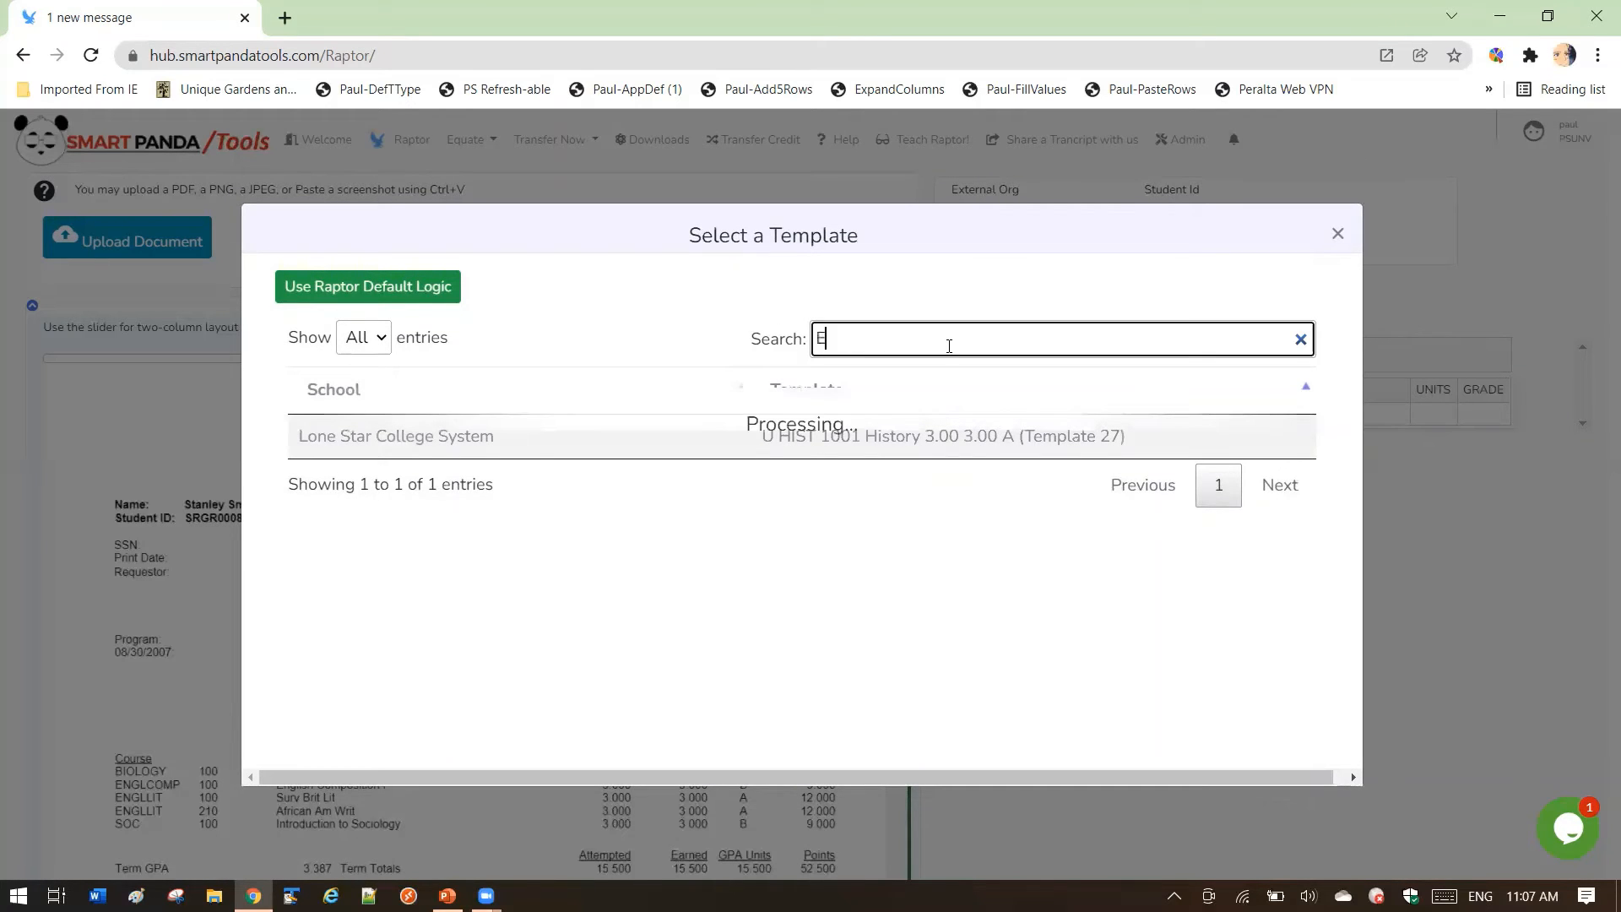
type("DI")
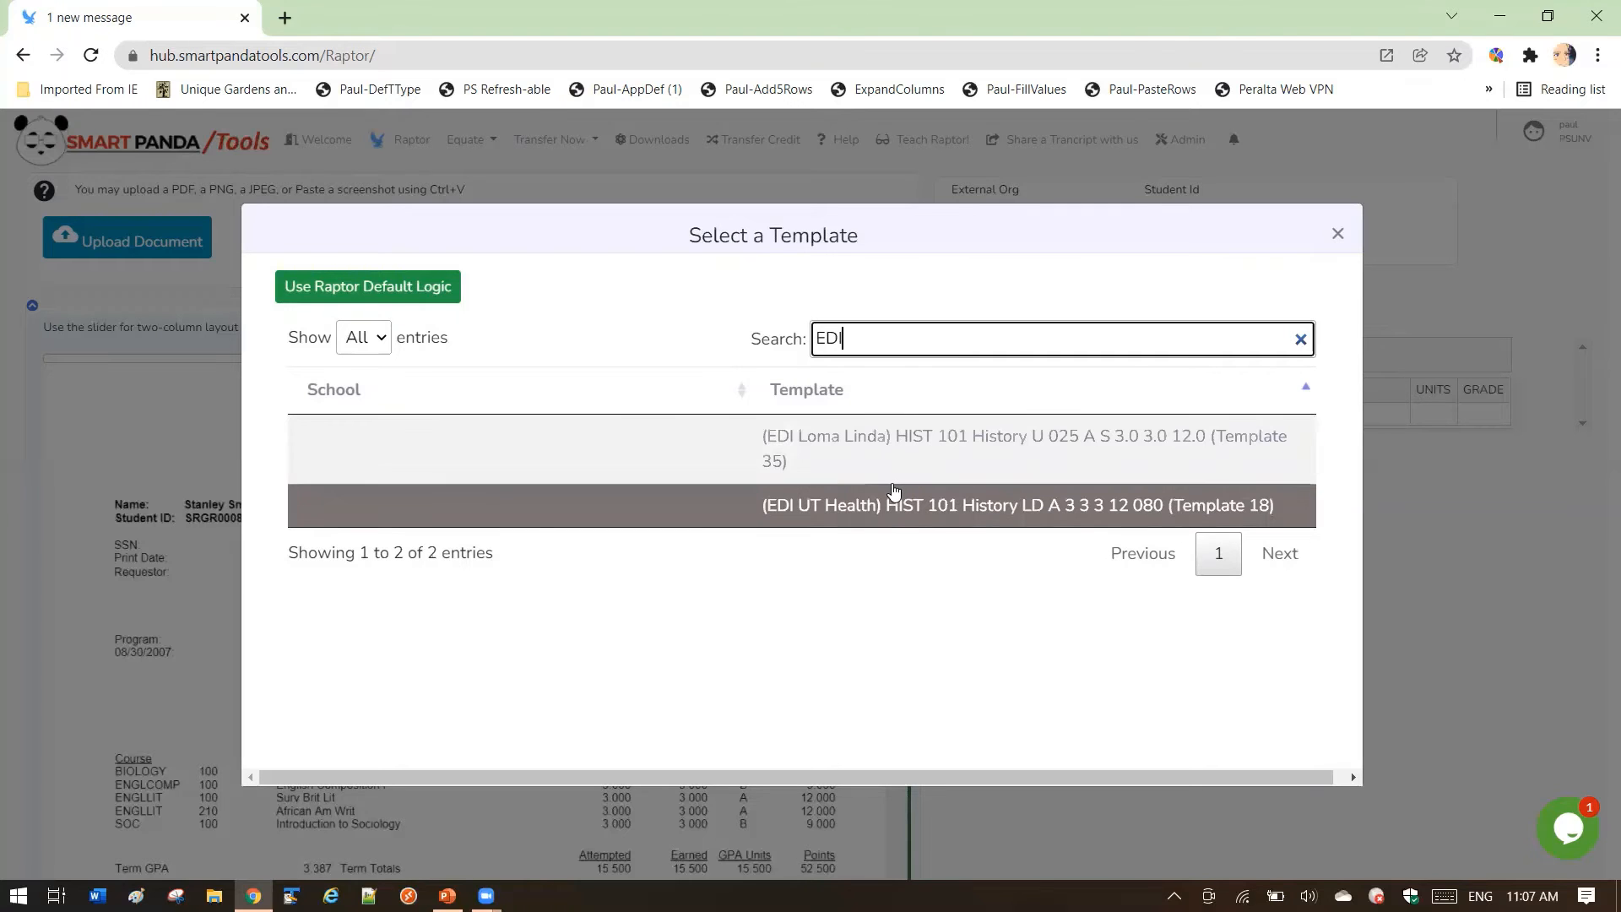
left_click(902, 511)
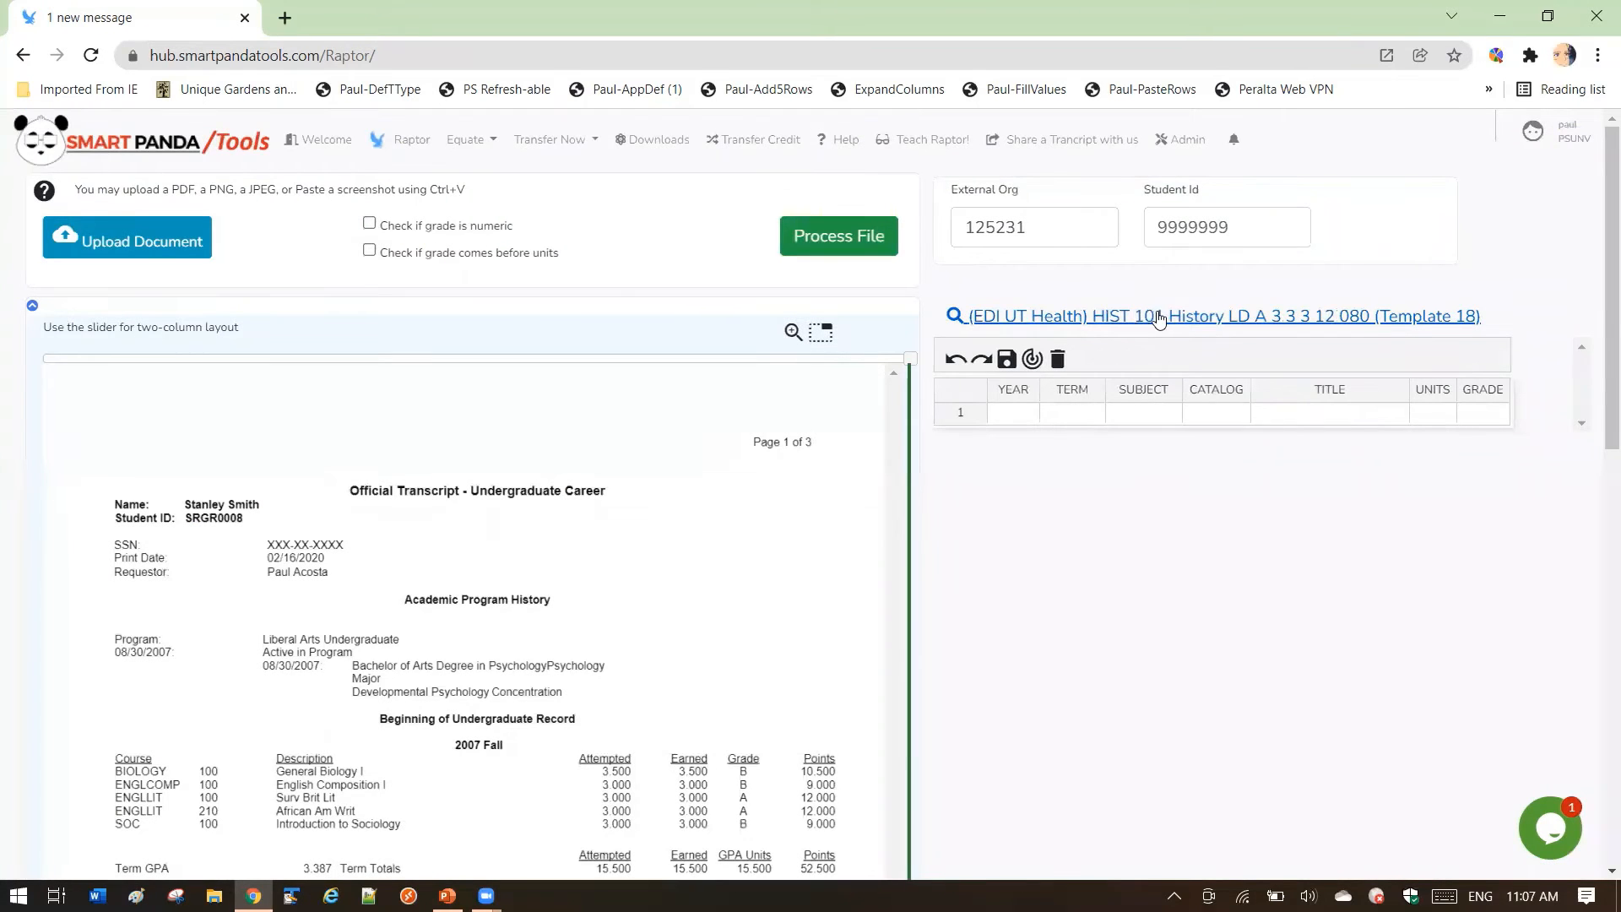
- Reopen the template list and replace the chosen template with Raptor Default Logic
left_click(1100, 321)
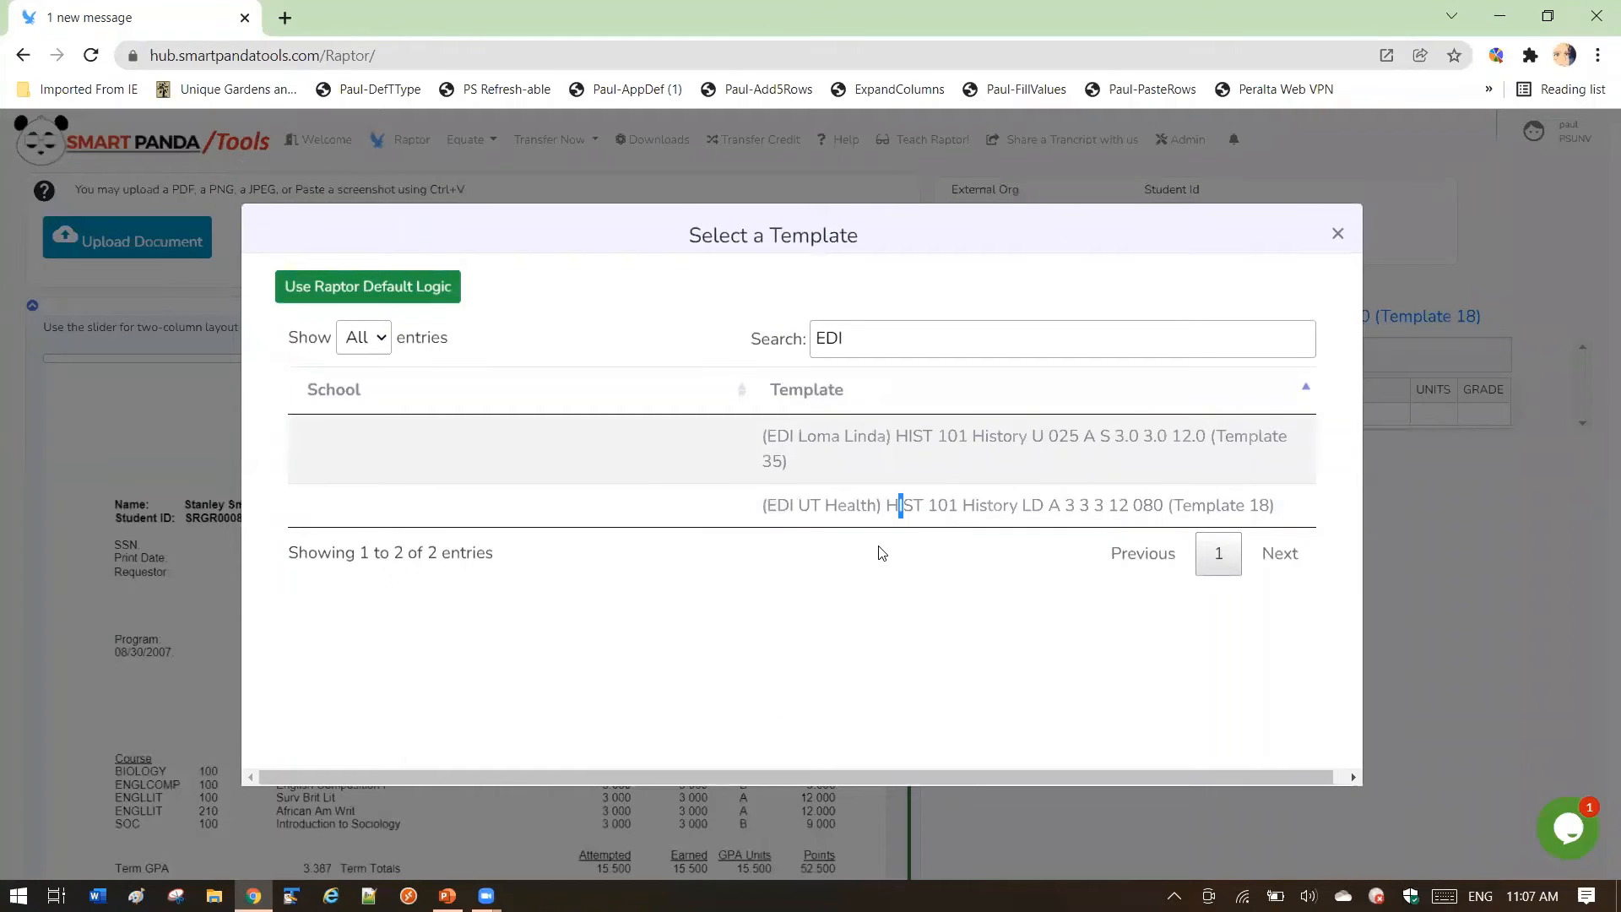
left_click(865, 334)
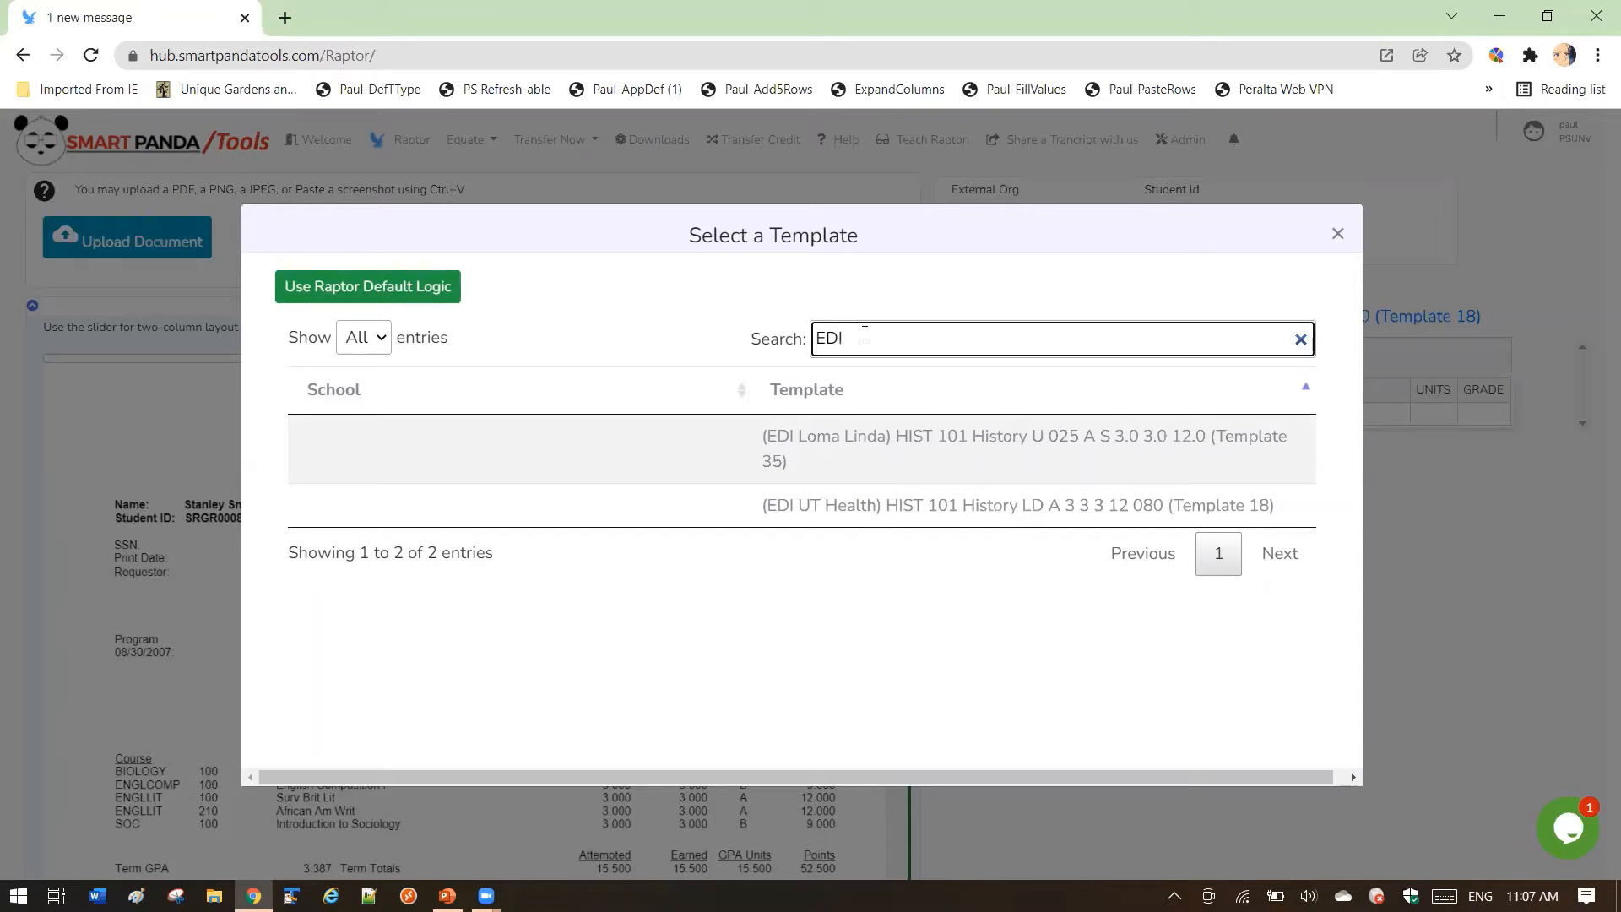
left_click(384, 288)
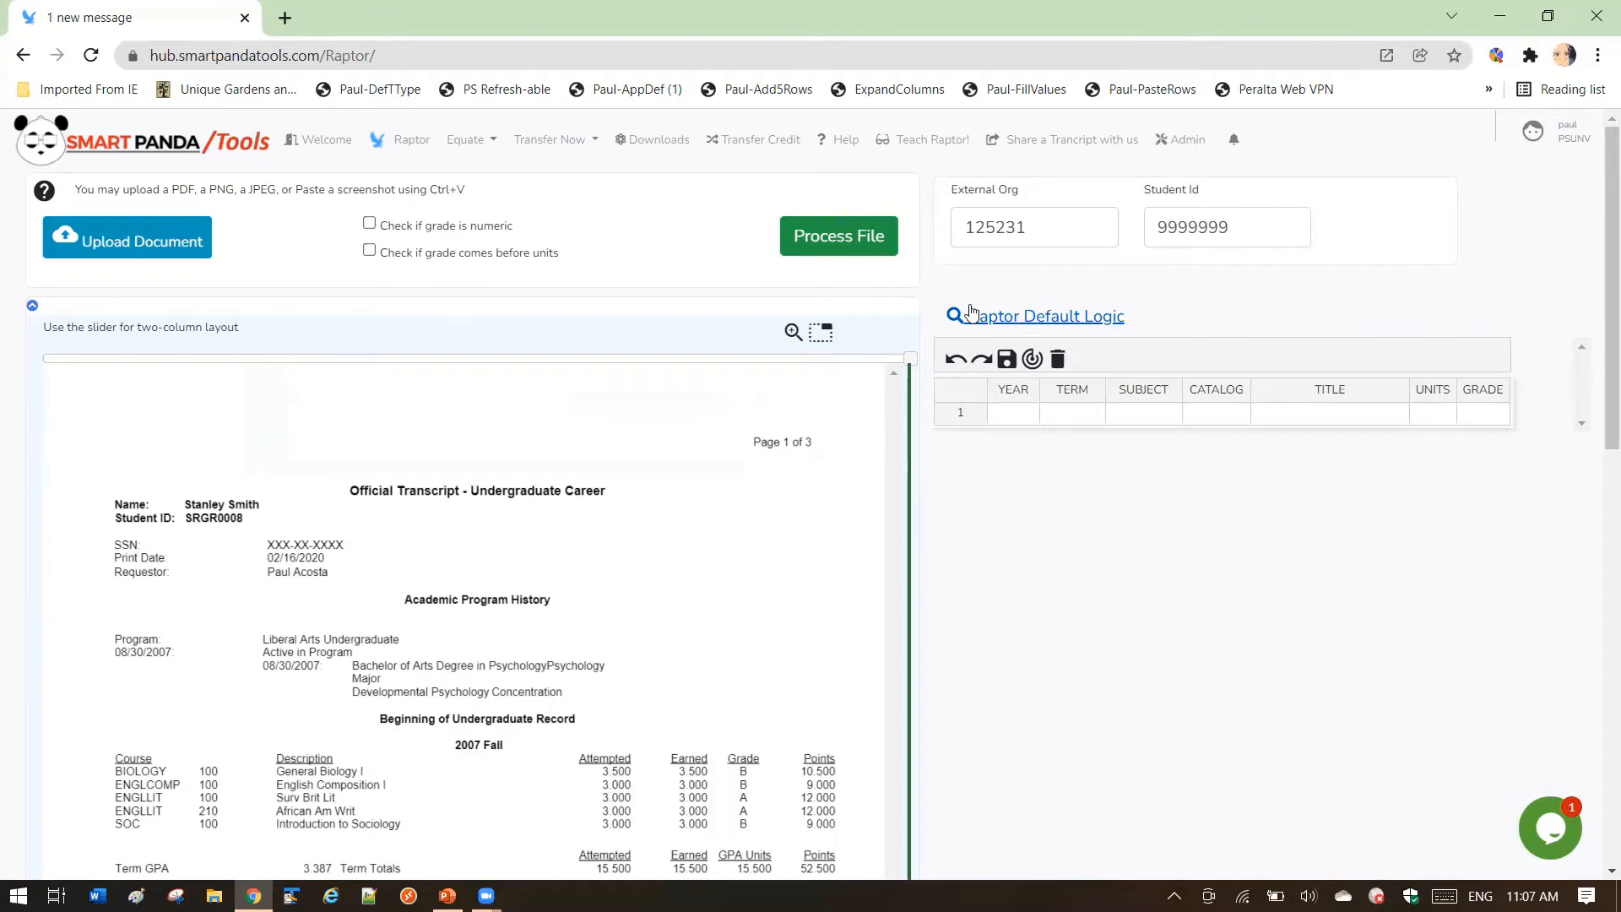
left_click(1013, 321)
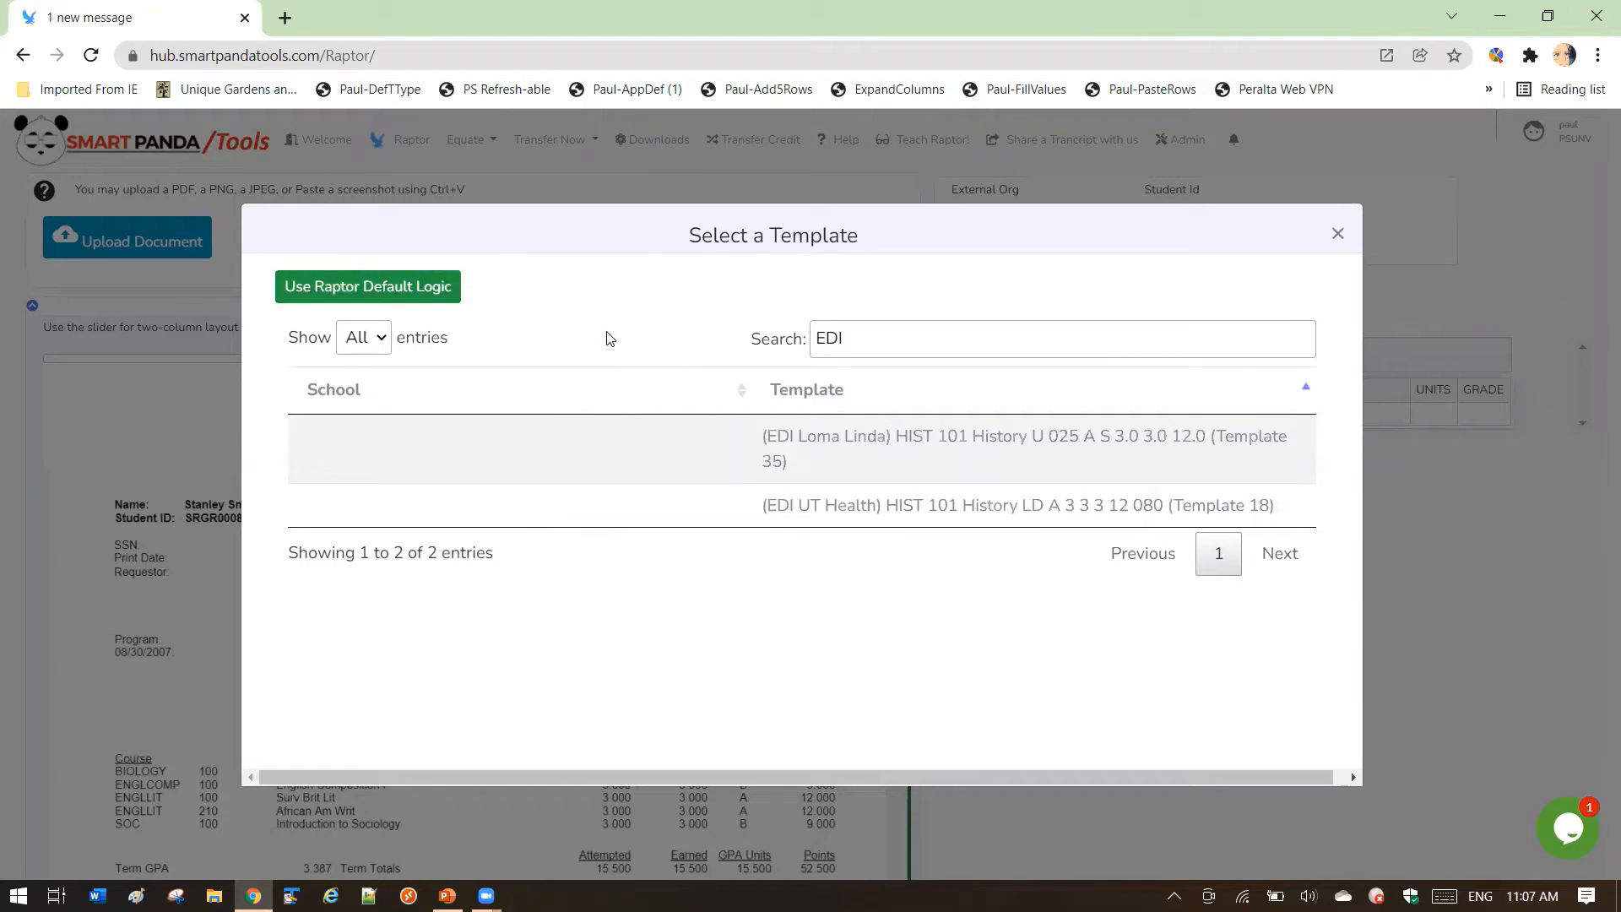
left_click(382, 292)
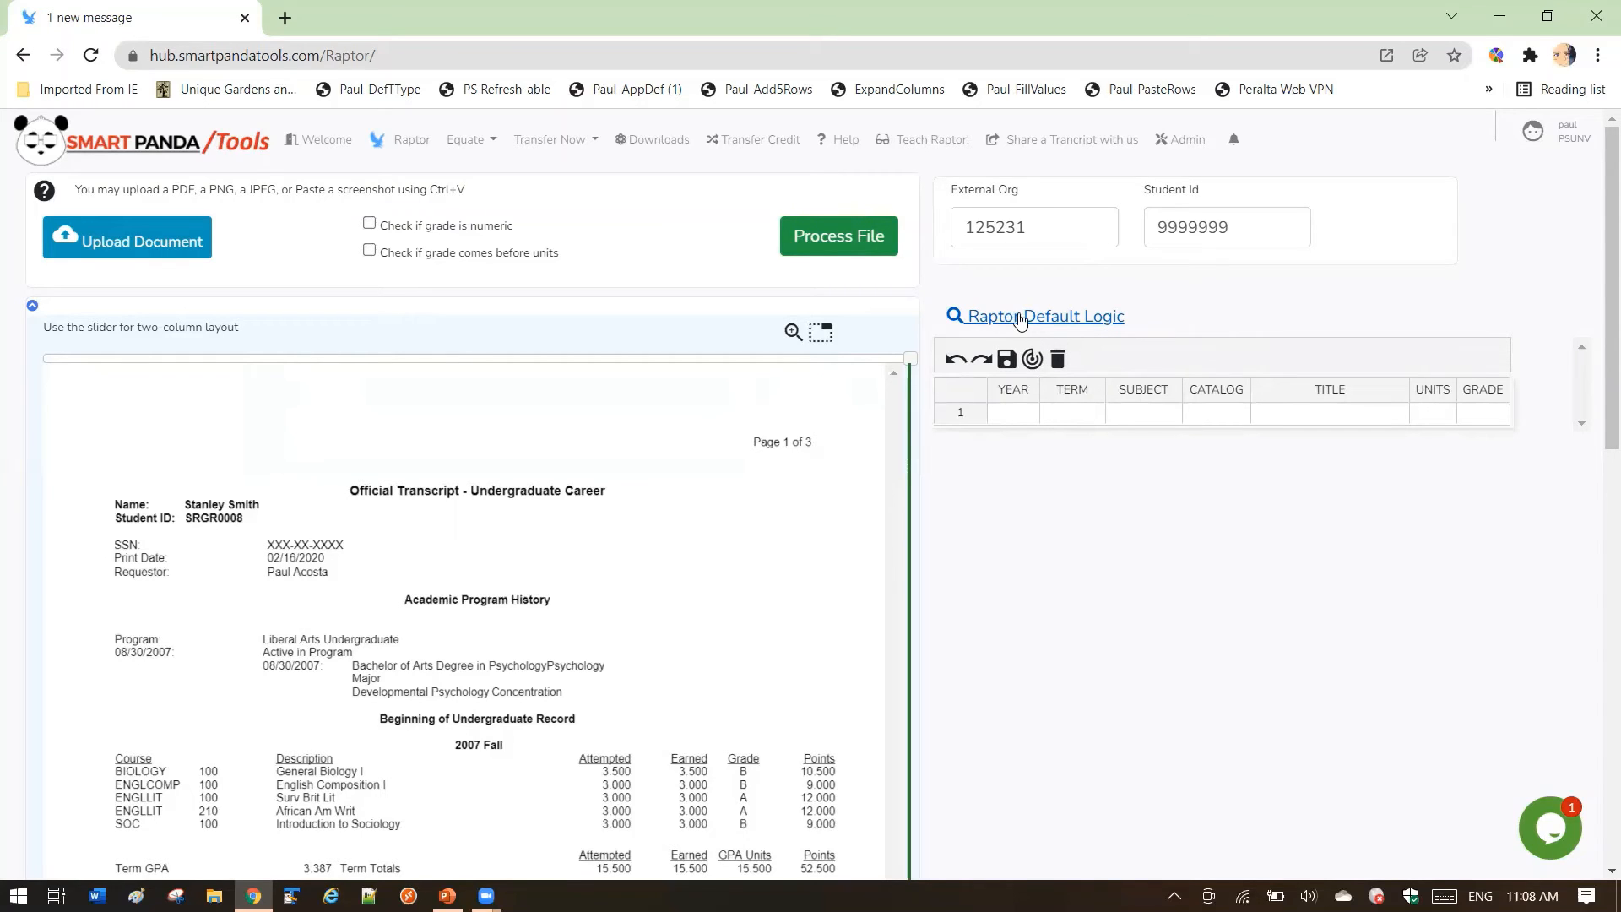
- Process the transcript with Raptor Default Logic and compare the extracted course rows with the highlighted document
left_click(833, 239)
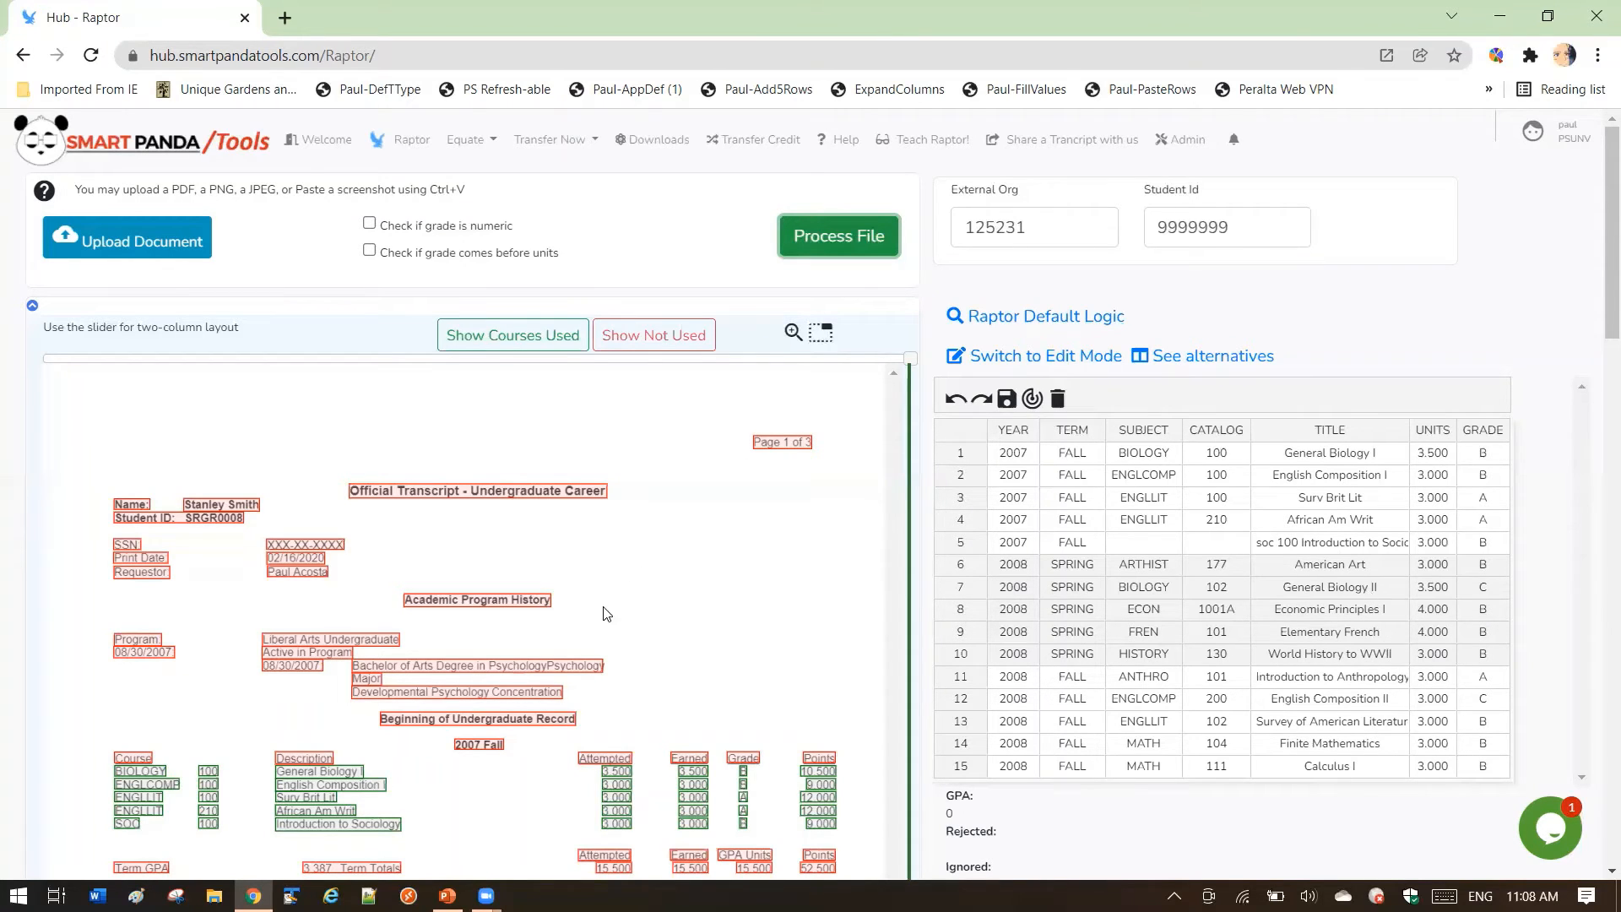
scroll(605, 614, "down", 2)
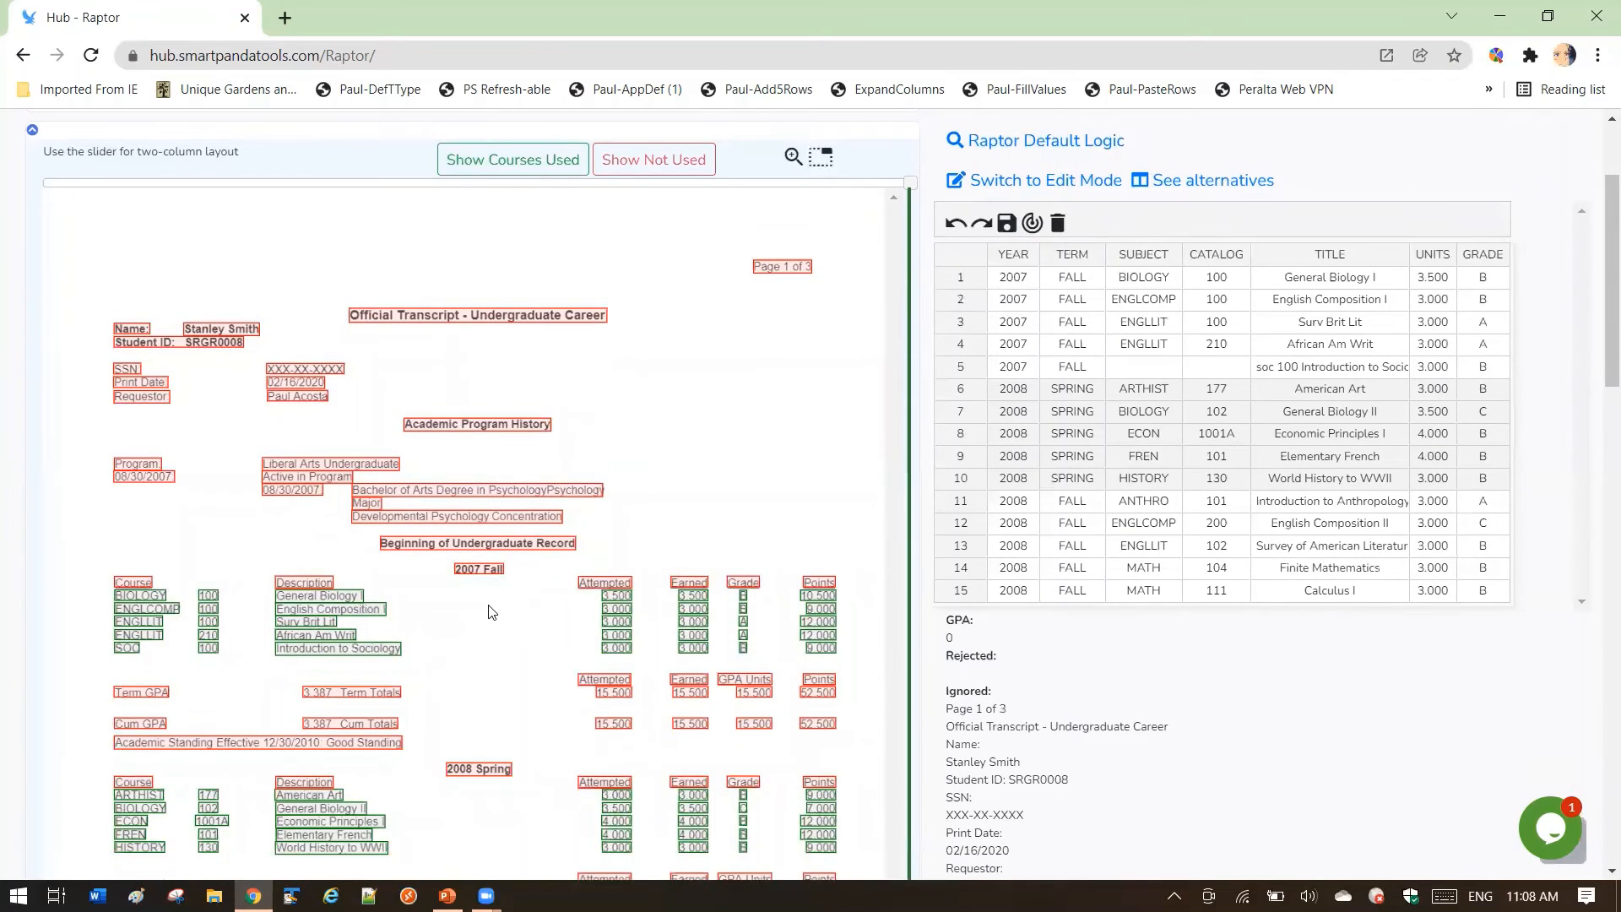
scroll(507, 613, "up", 2)
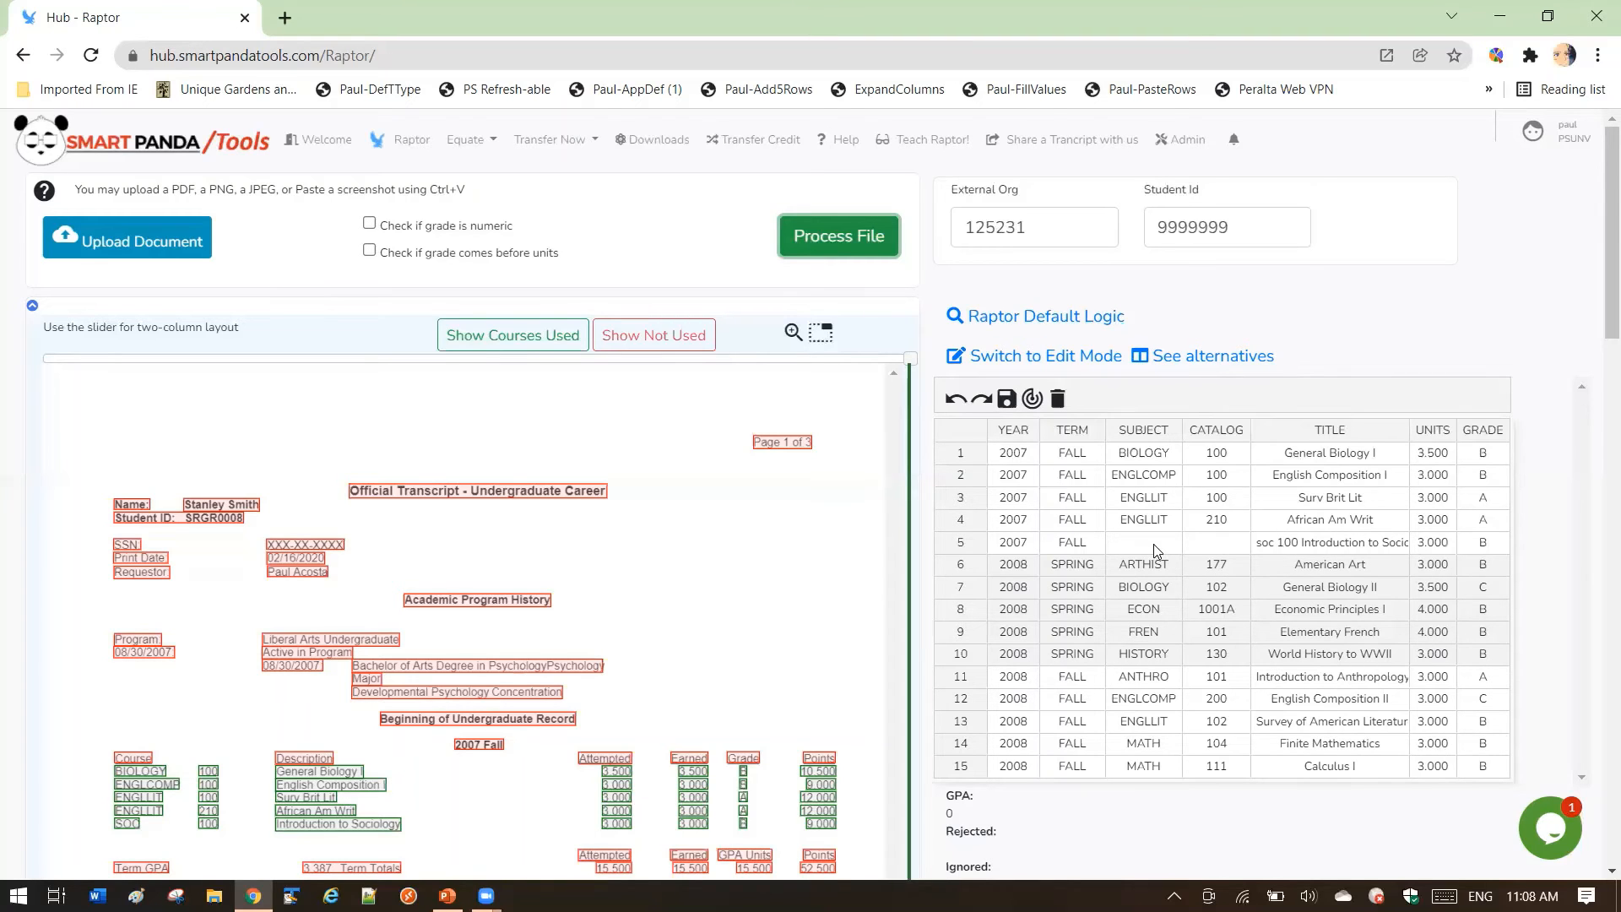
scroll(1154, 544, "down", 2)
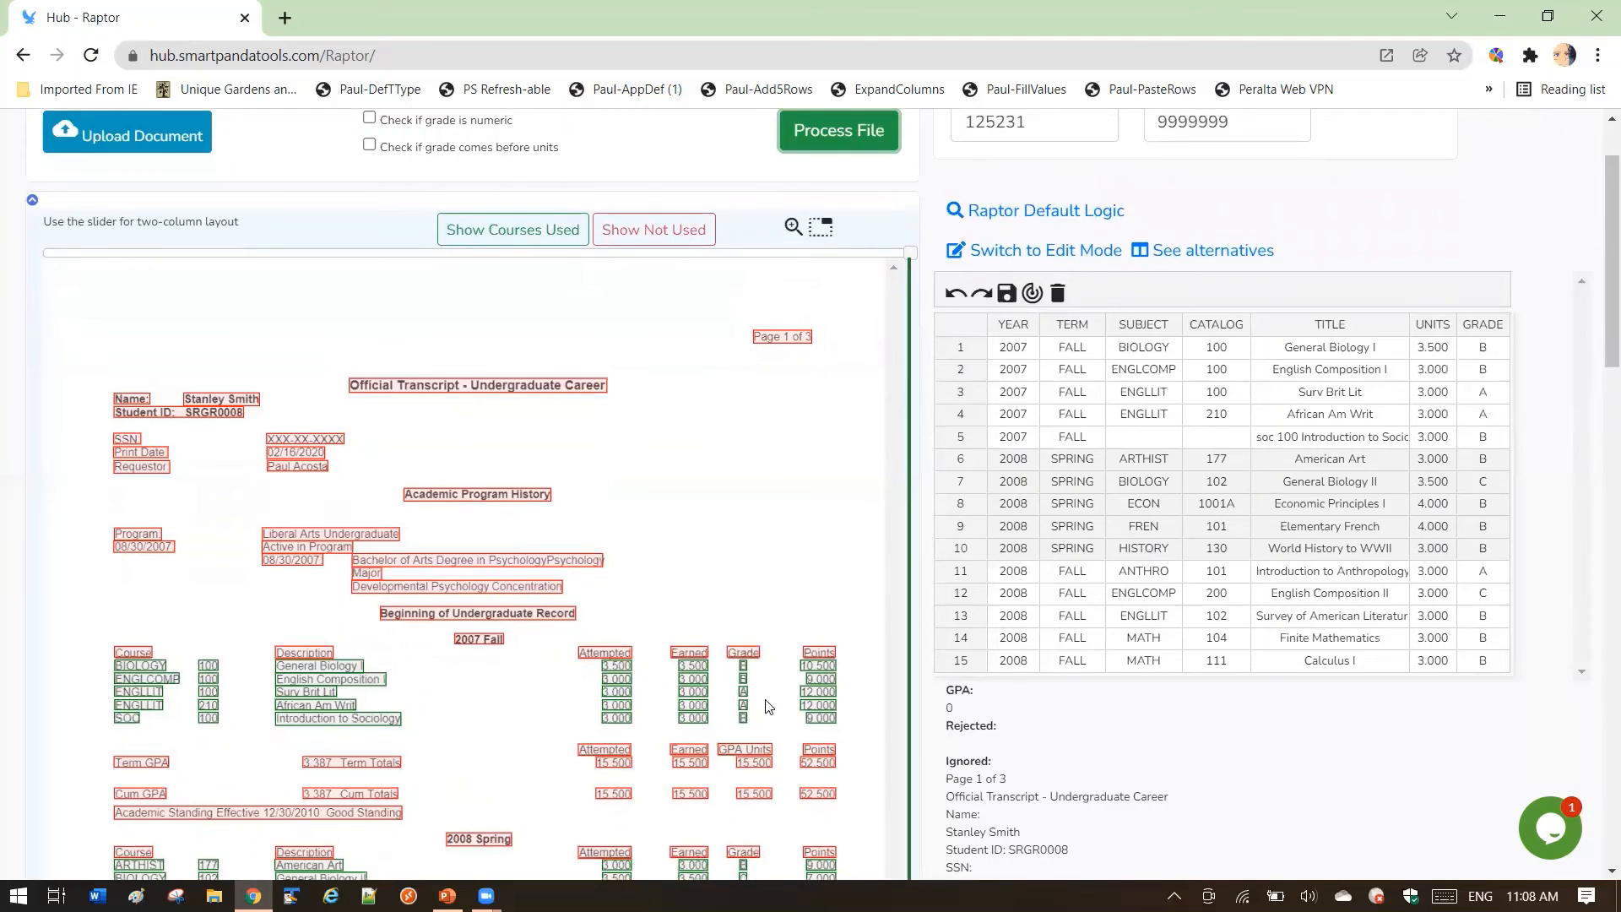
scroll(779, 691, "down", 2)
scroll(781, 692, "up", 3)
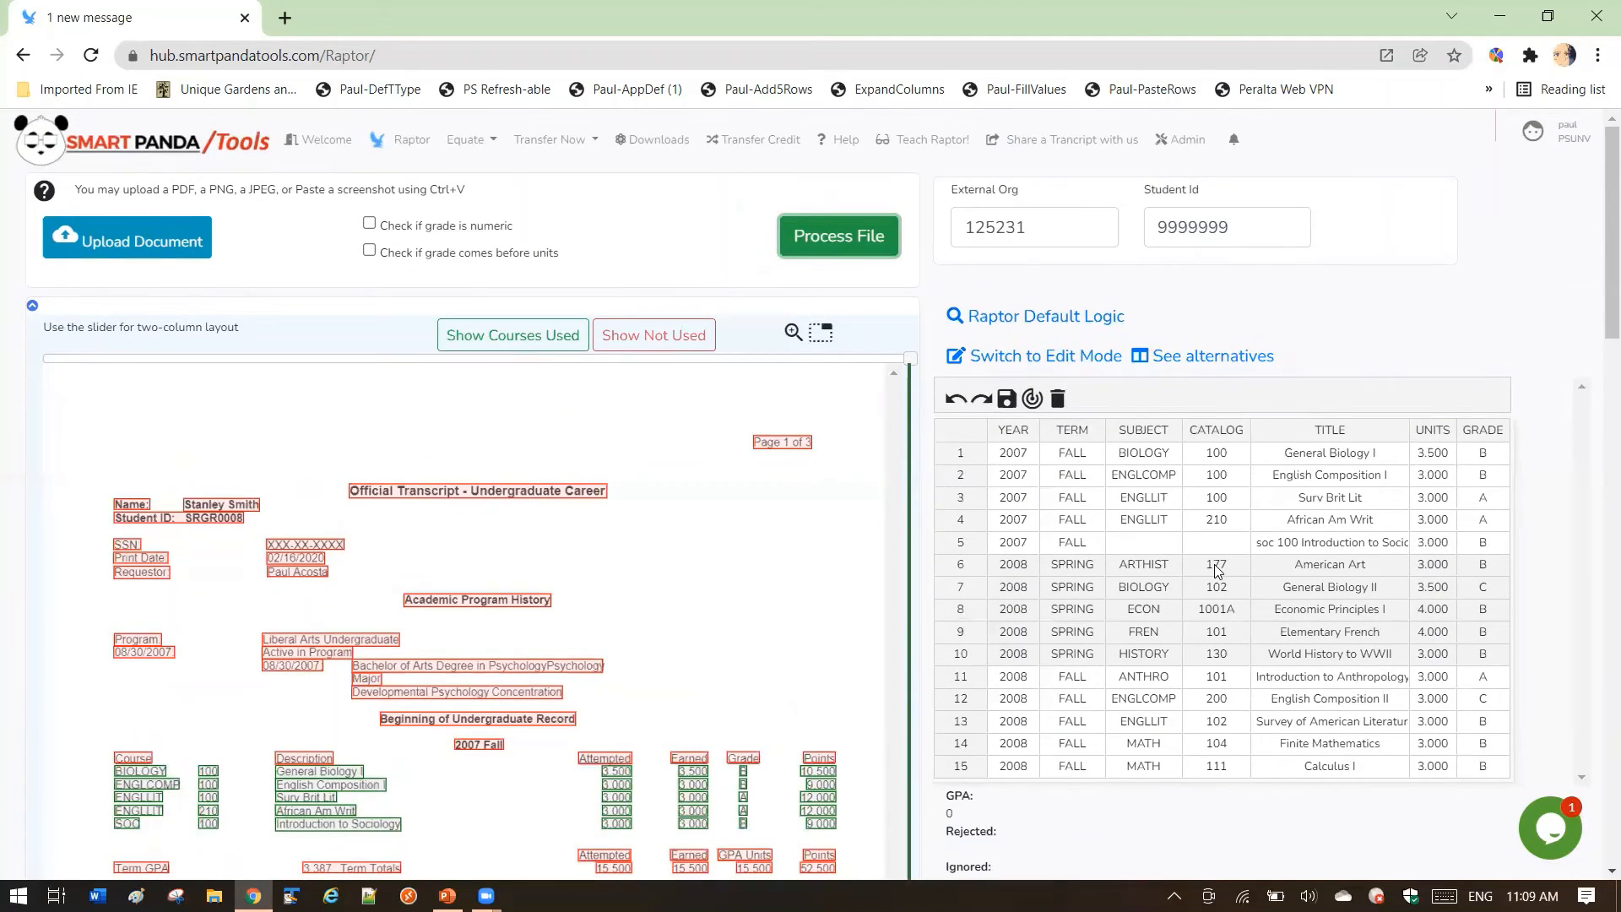
- Open the Raptor alternatives and compare Option 2, Option 3 and the following option with the selected one
left_click(1204, 362)
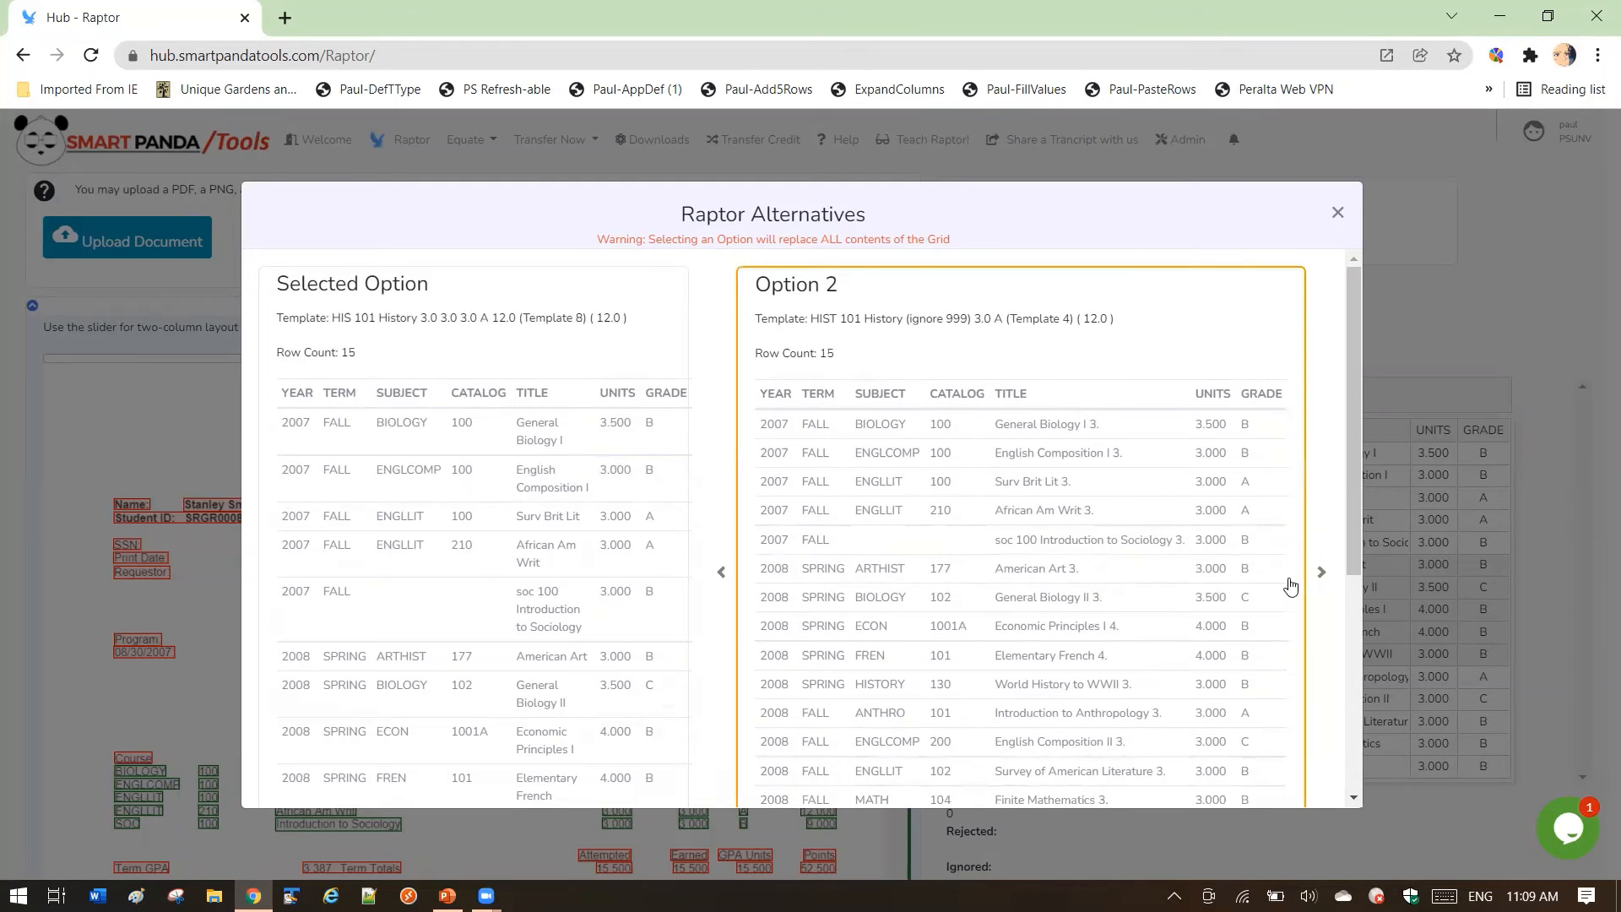
left_click(1322, 575)
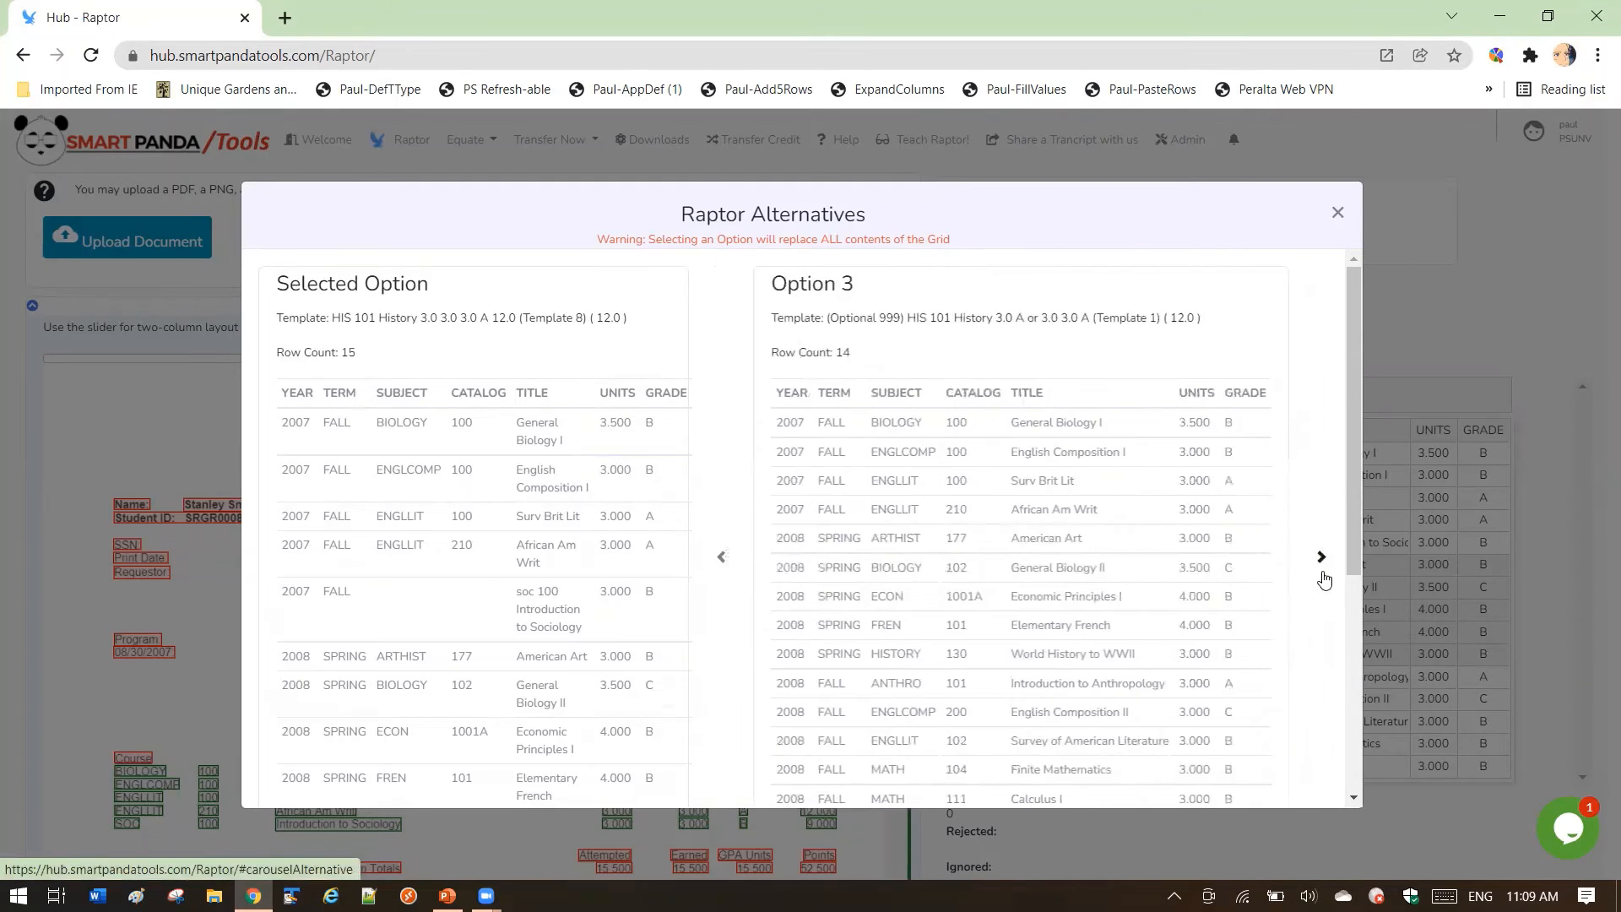
left_click(1321, 561)
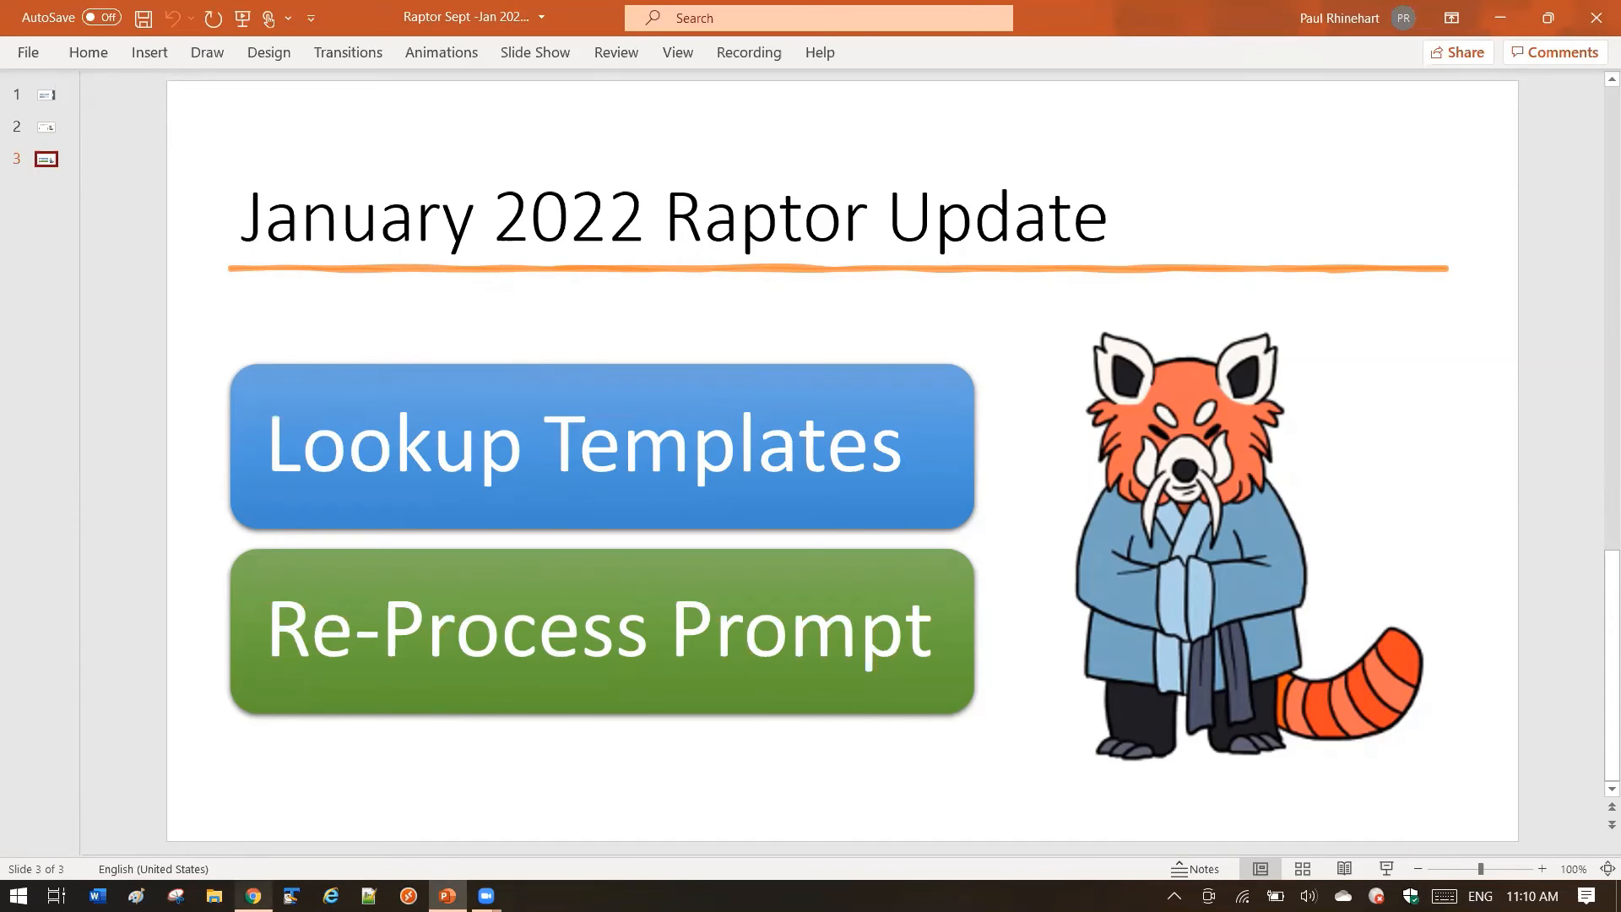
- Switch back to Chrome, reload the Raptor page and upload Demo Student2 SSR_TSRPT.pdf from the Sample Imports folder
left_click(253, 896)
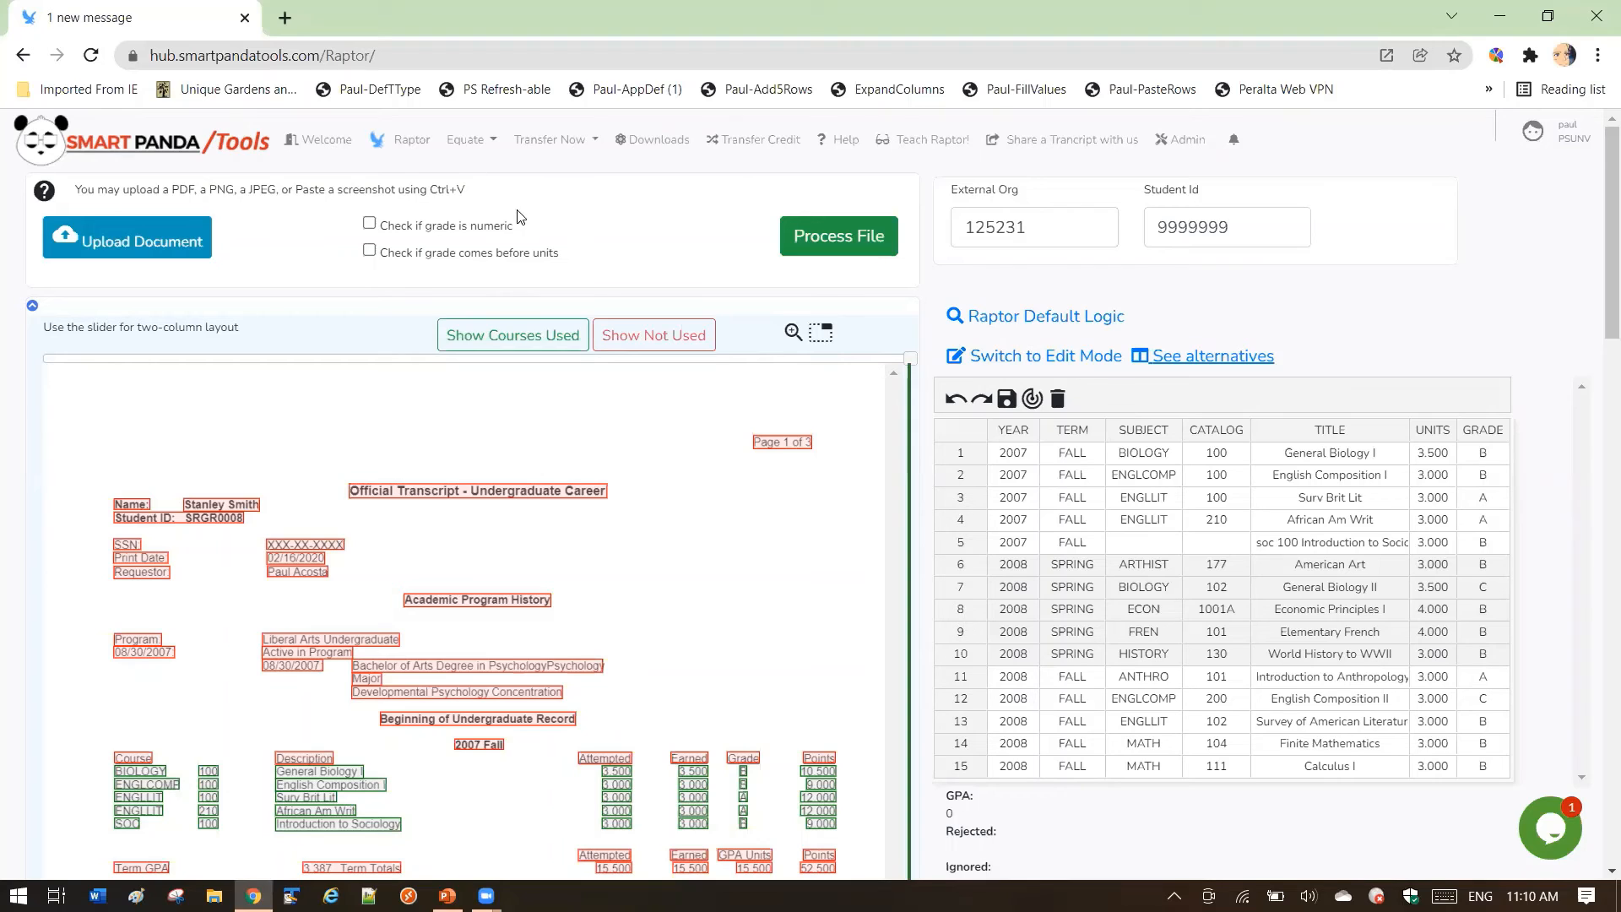
left_click(419, 146)
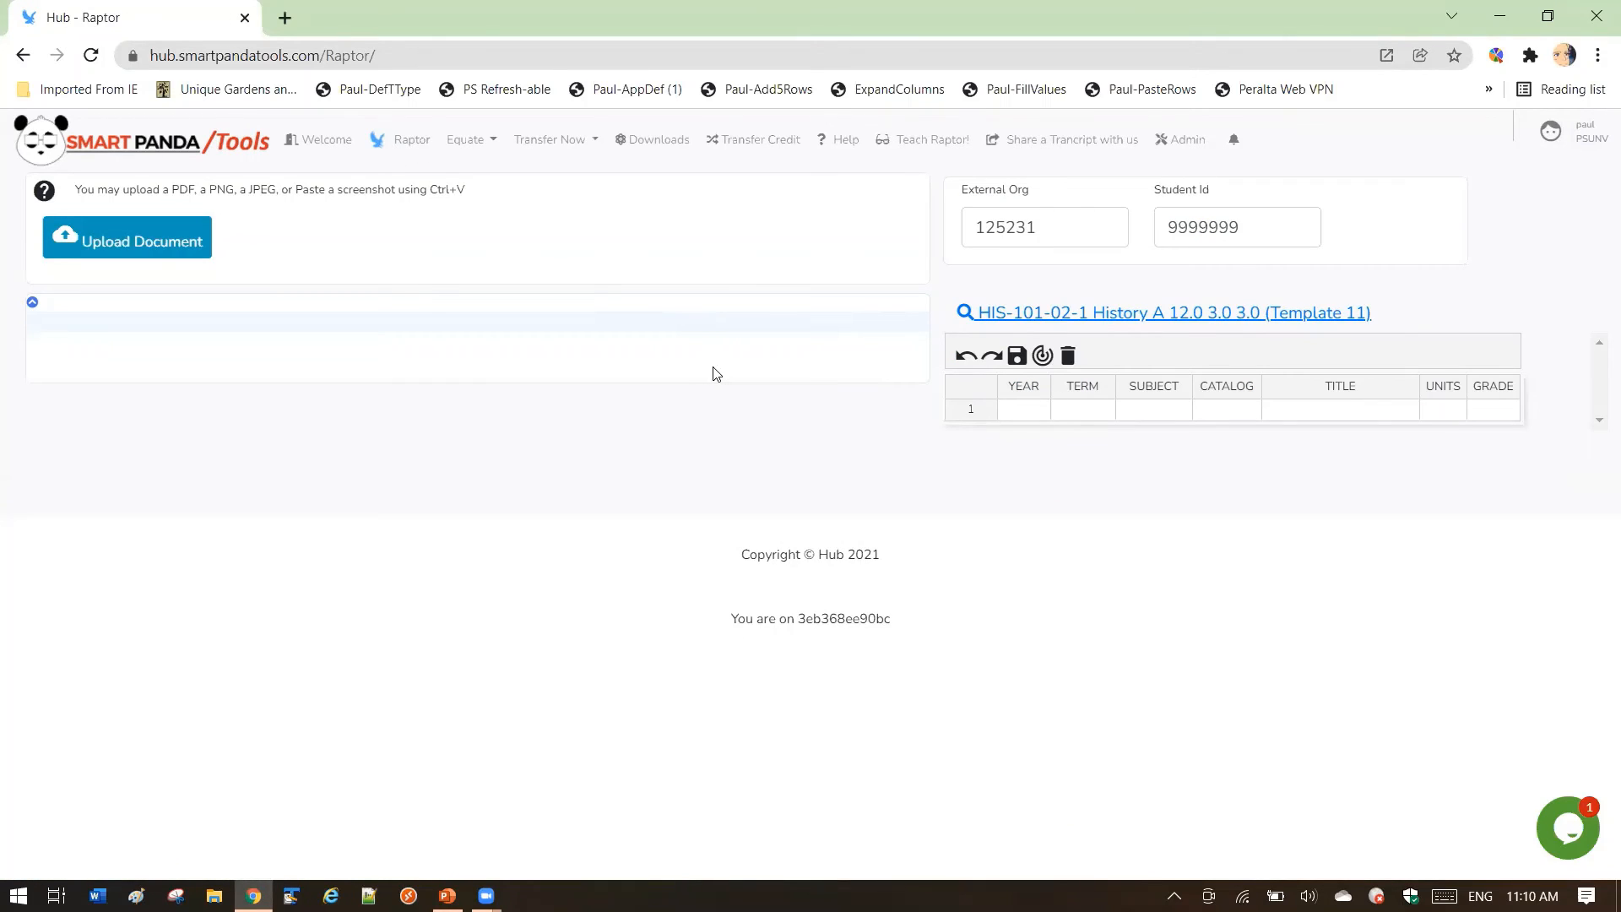
left_click(141, 232)
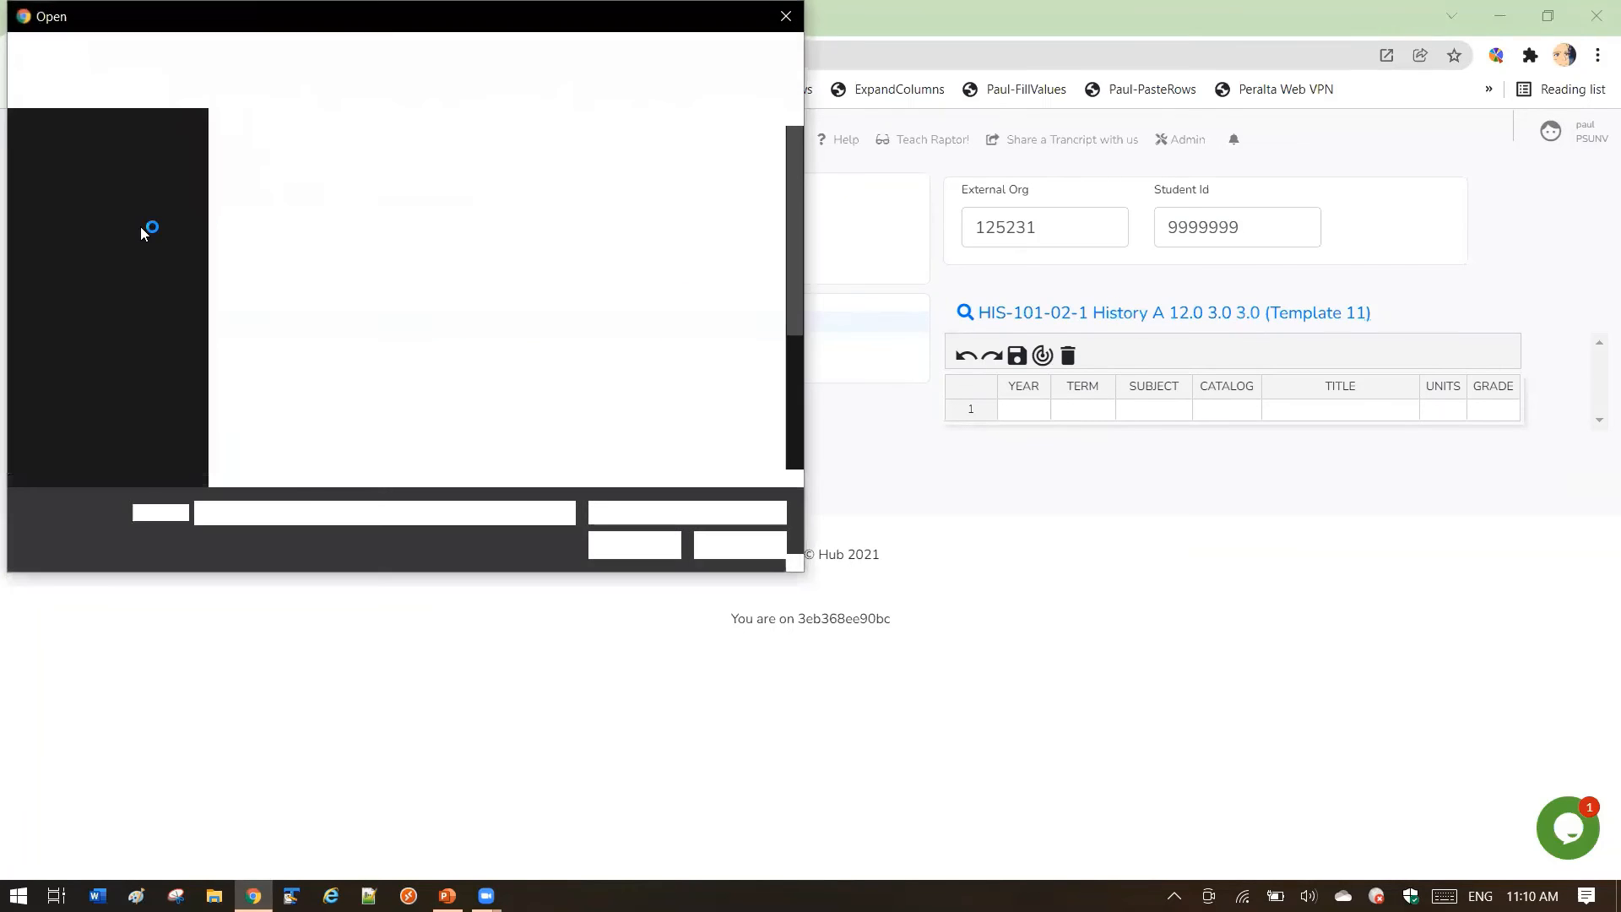
left_click(728, 182)
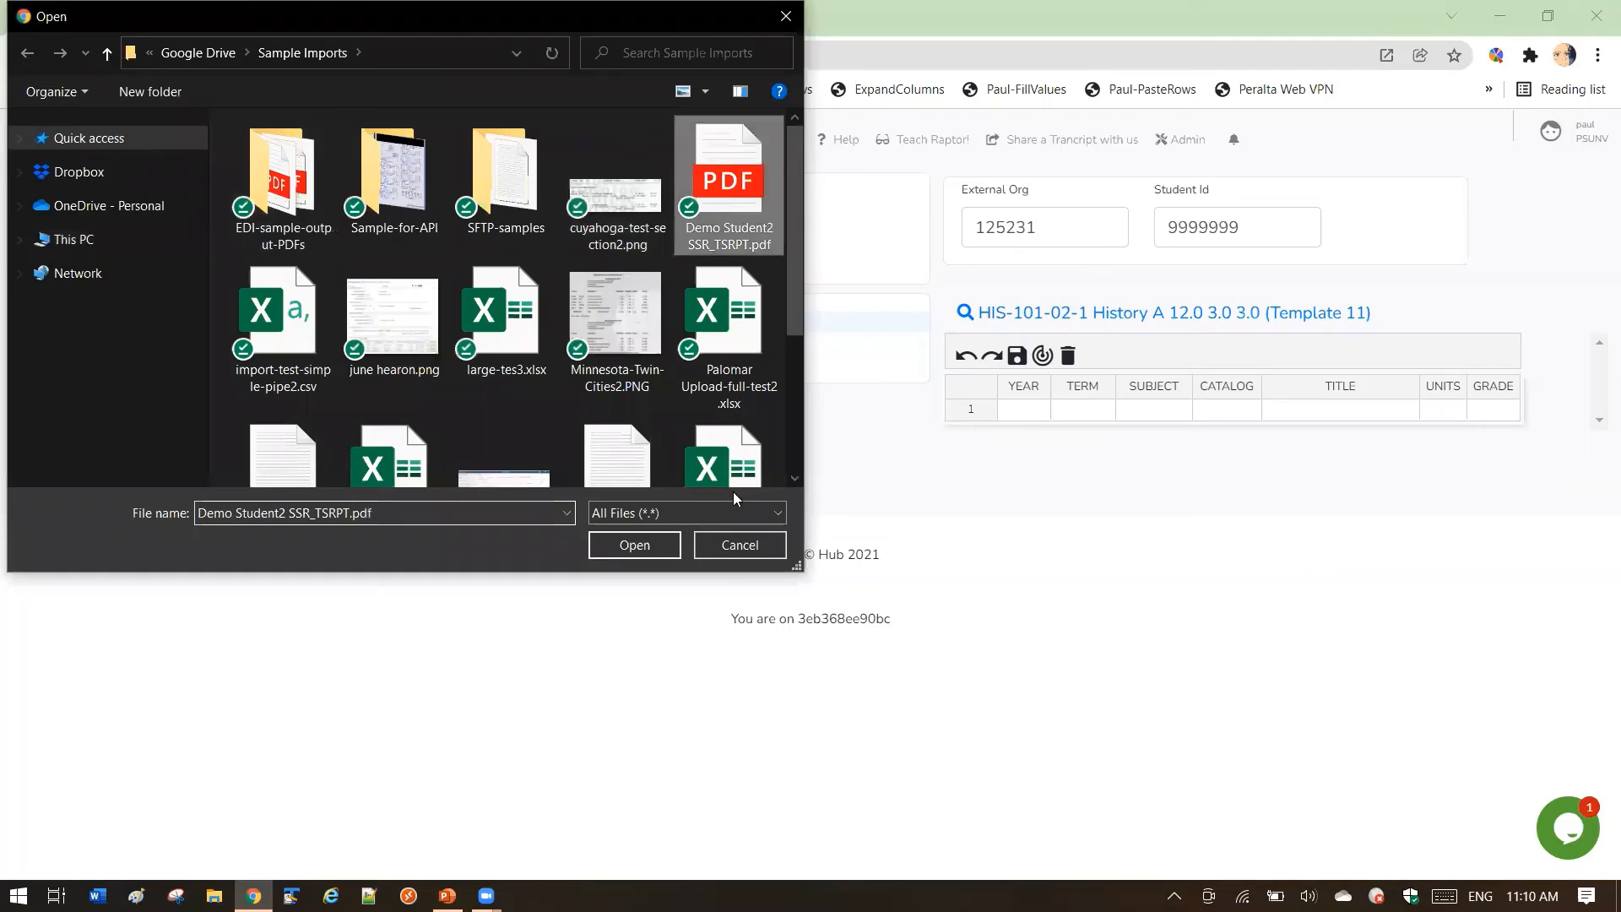
left_click(663, 549)
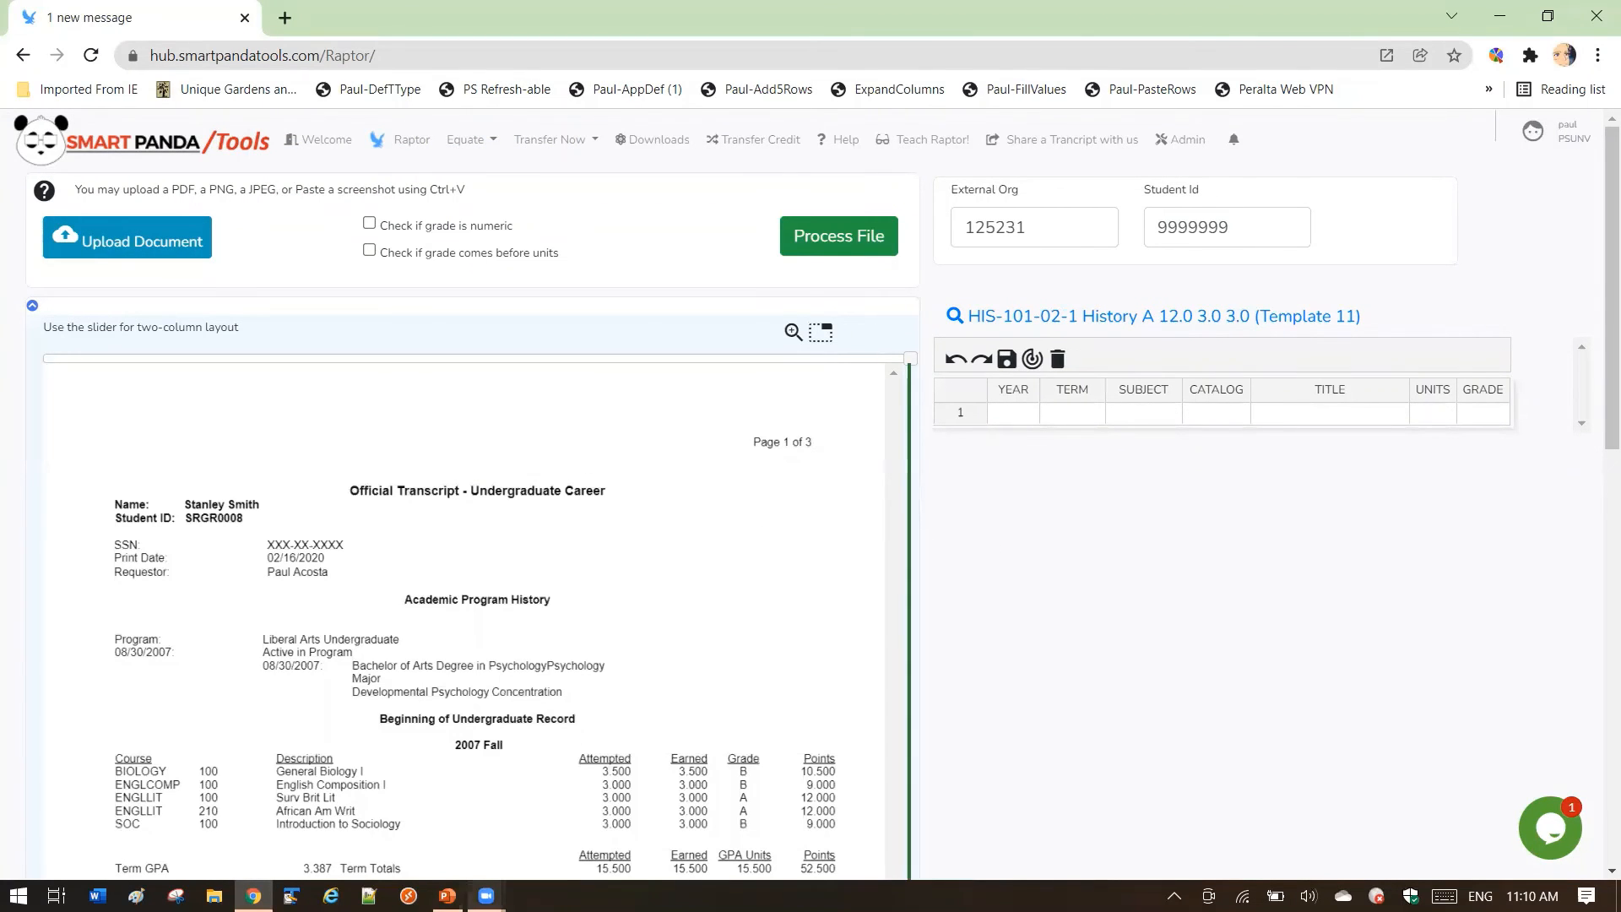
left_click(447, 895)
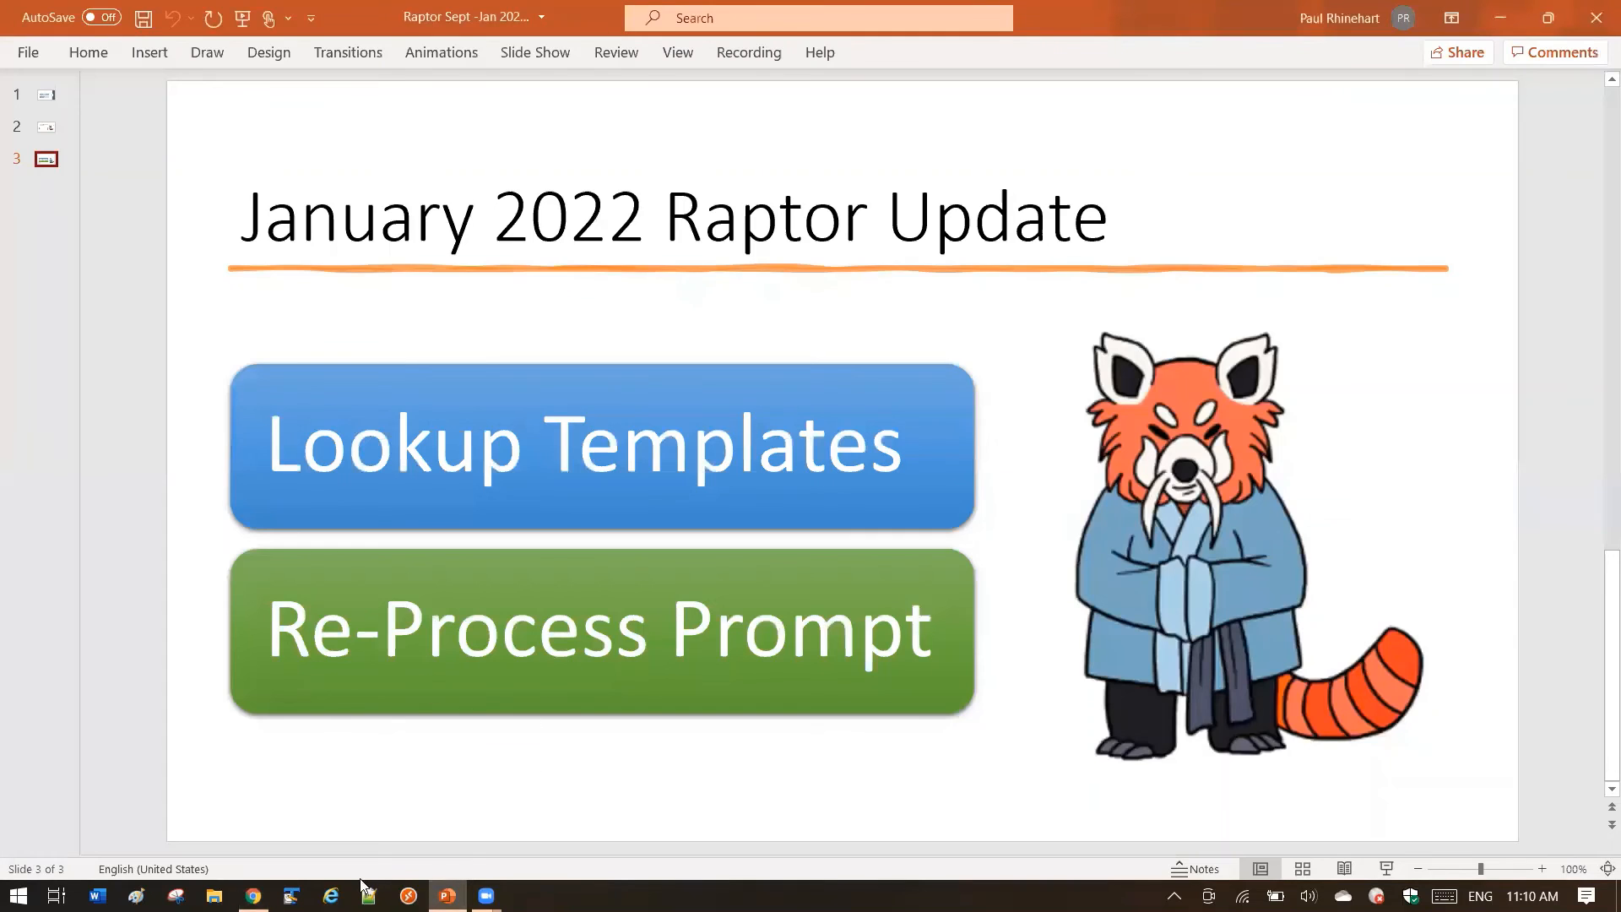
left_click(254, 895)
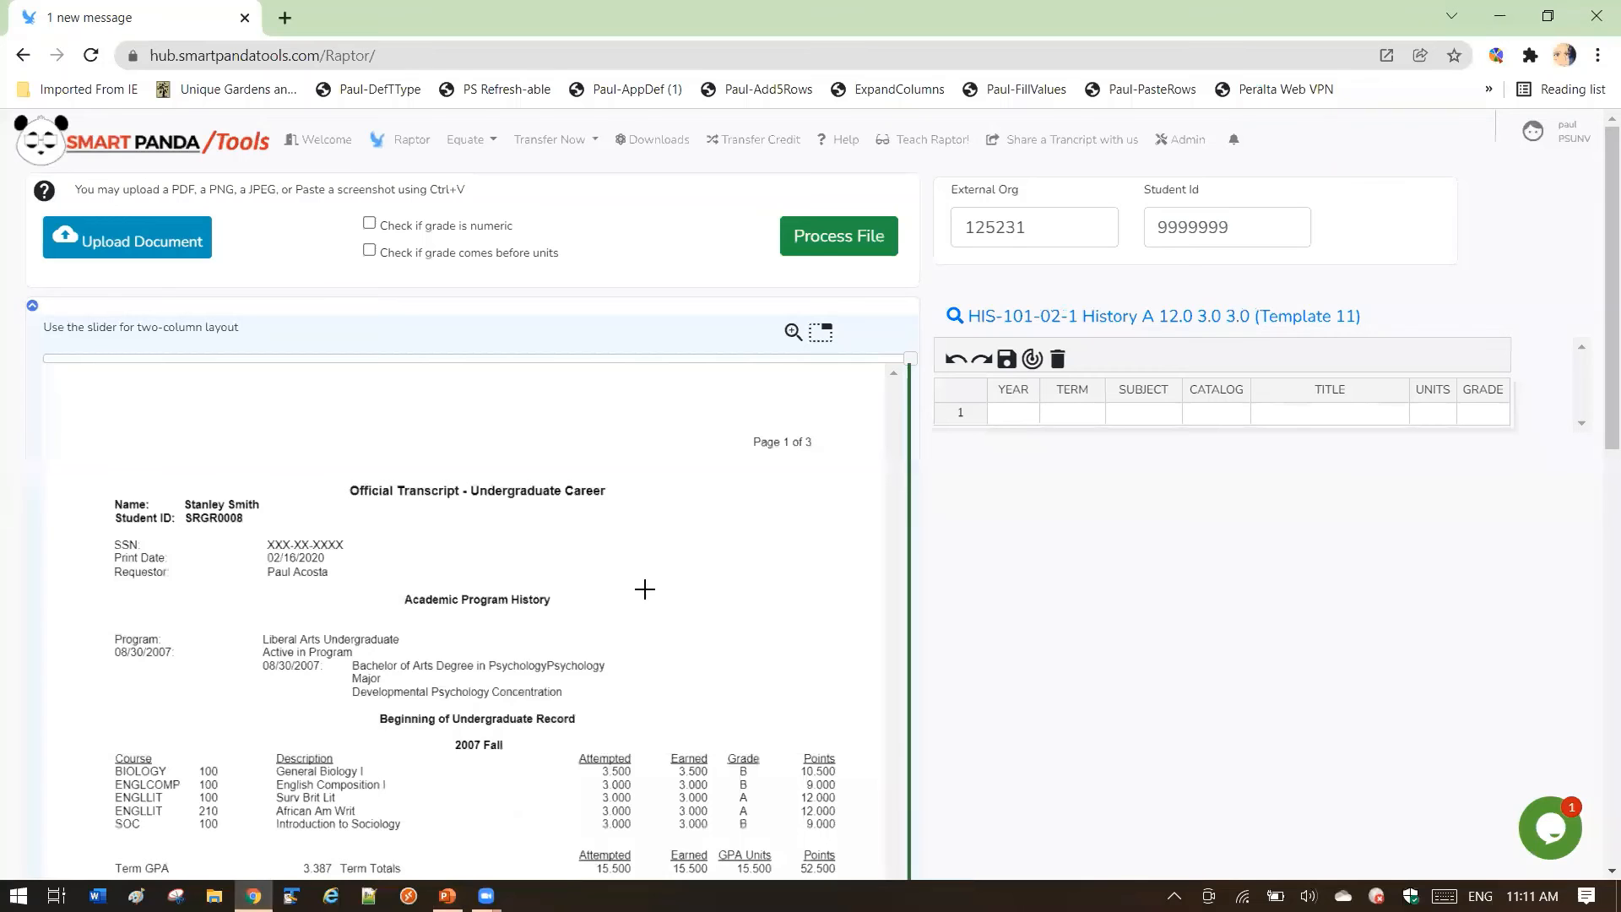
- Process the transcript with HIS-101-02-1 History A 12.0 3.0 3.0 (Template 11) and accept re-processing to find the best template
left_click(836, 240)
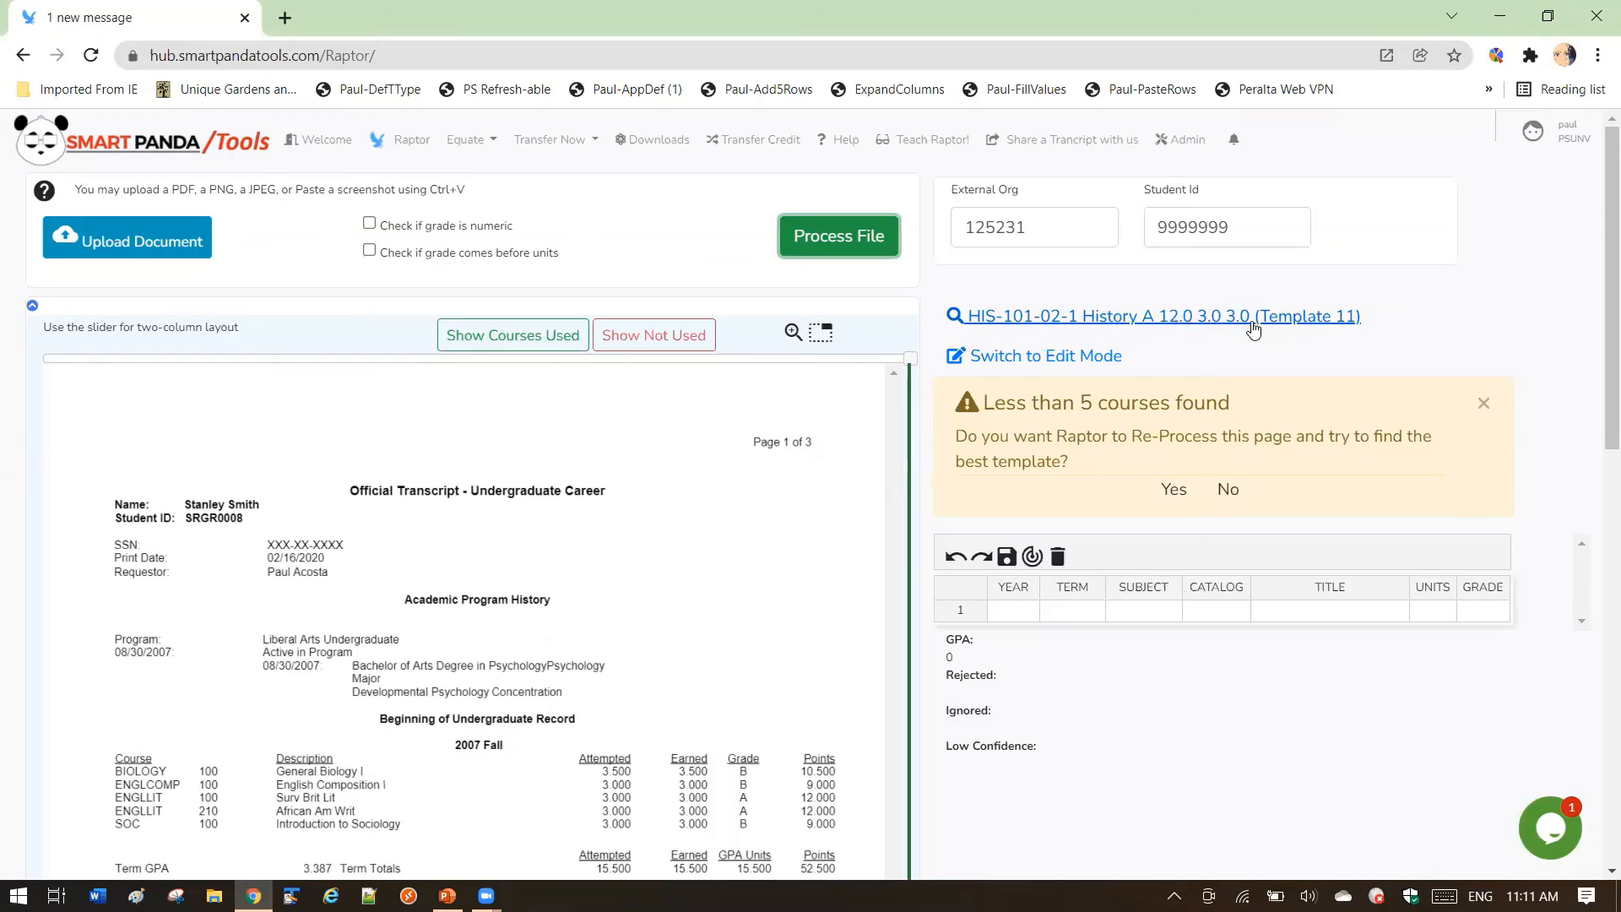
scroll(741, 529, "down", 4)
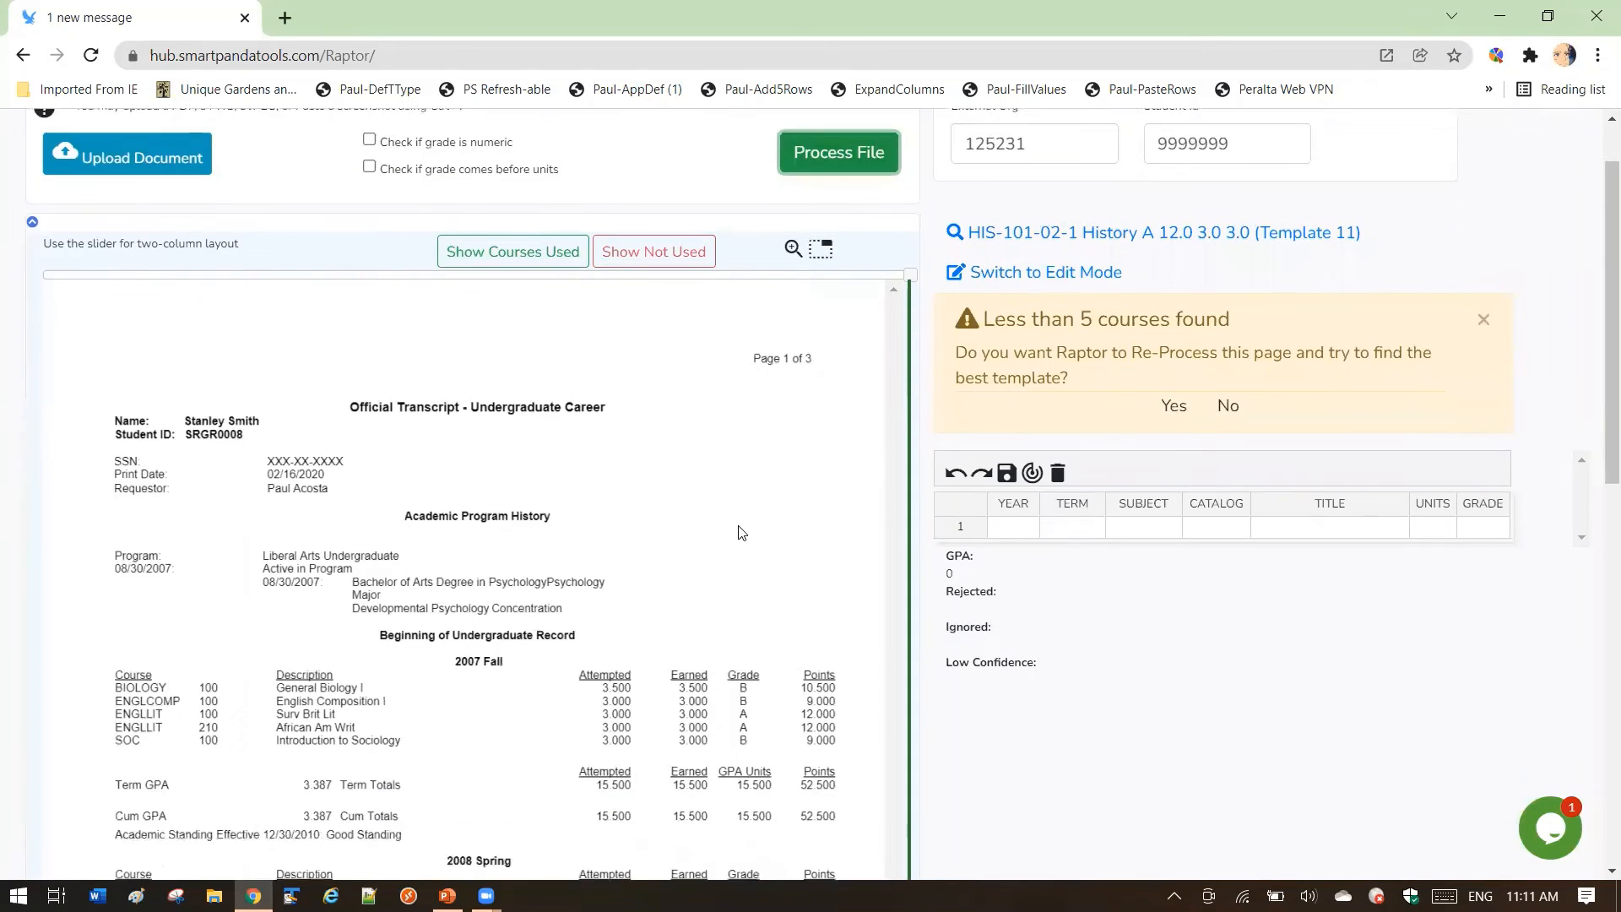
scroll(556, 516, "up", 4)
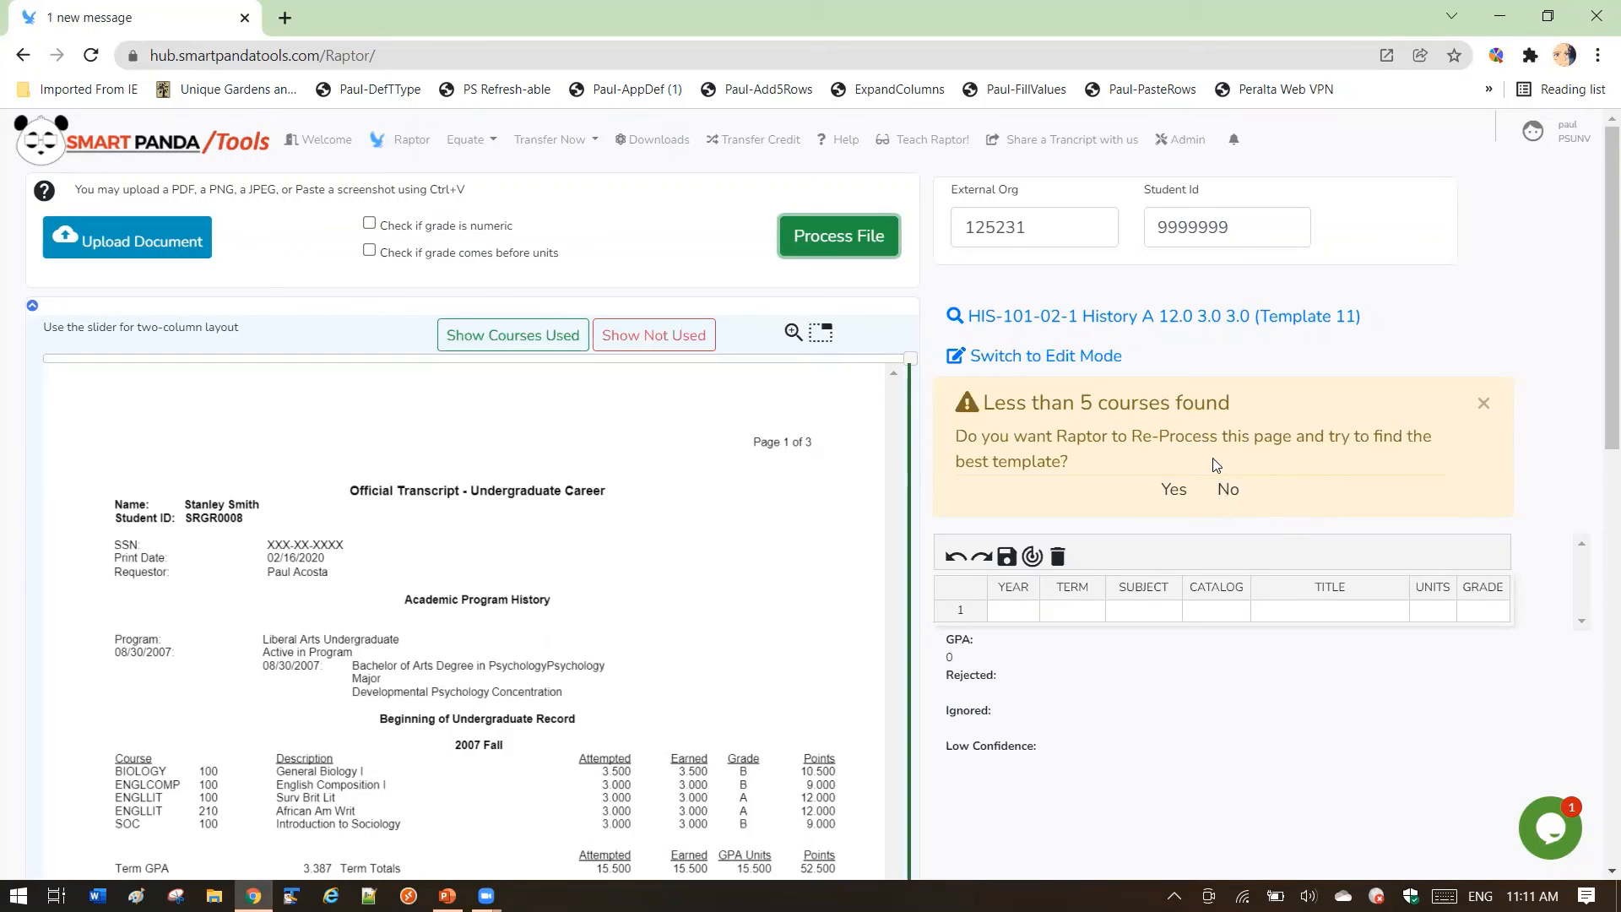
left_click(1173, 491)
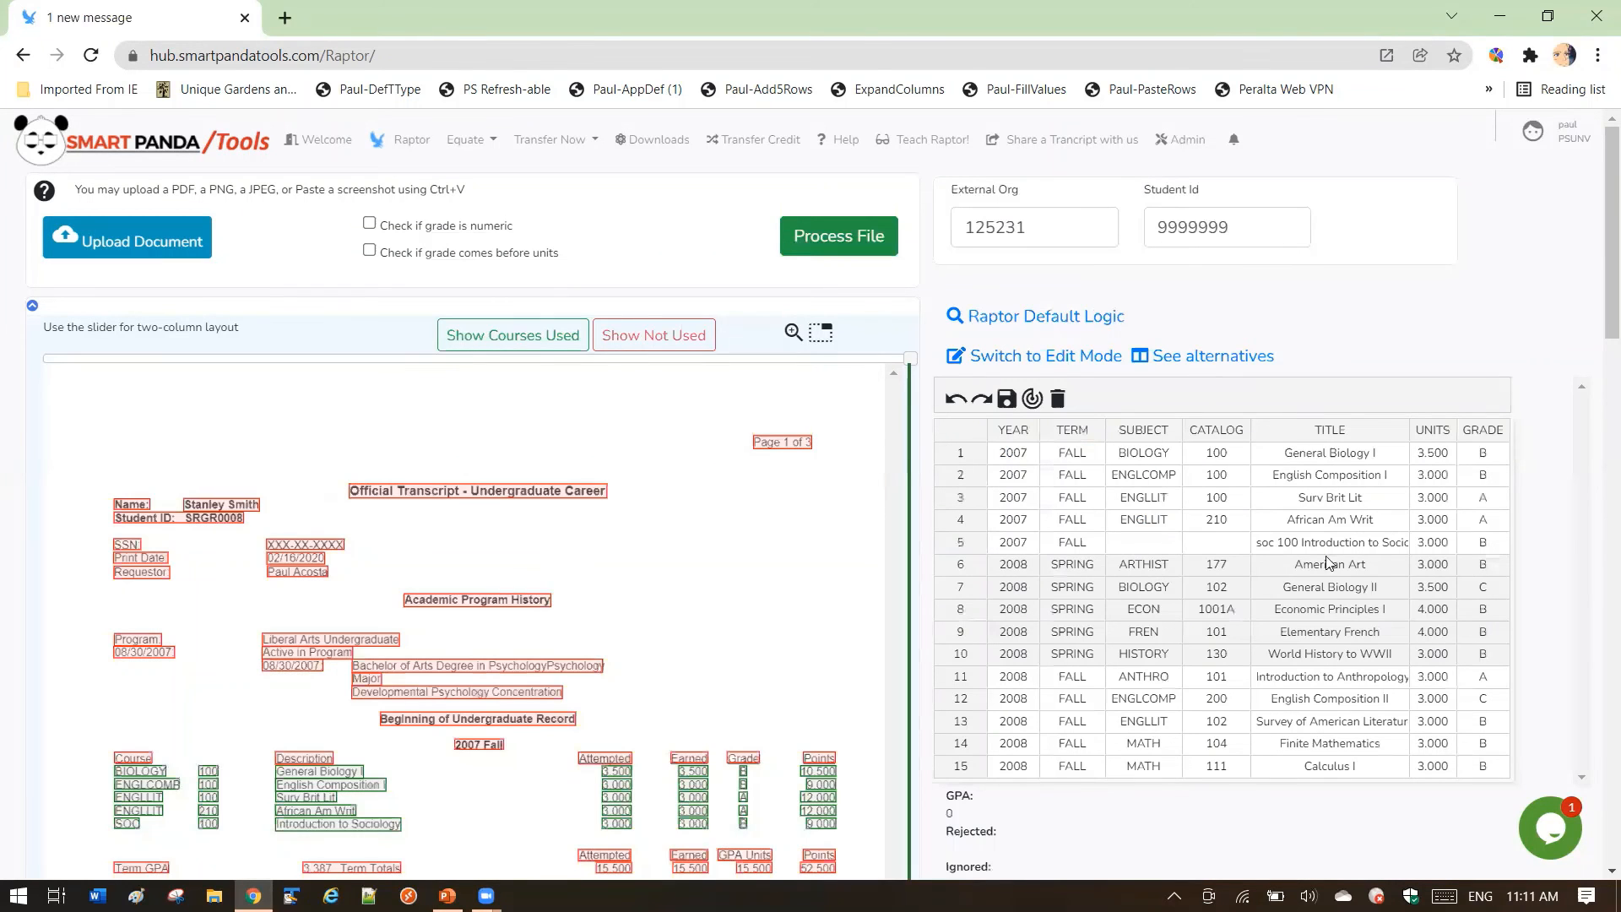
- View the alternatives for the re-processed transcript and close them without selecting another option
left_click(1208, 361)
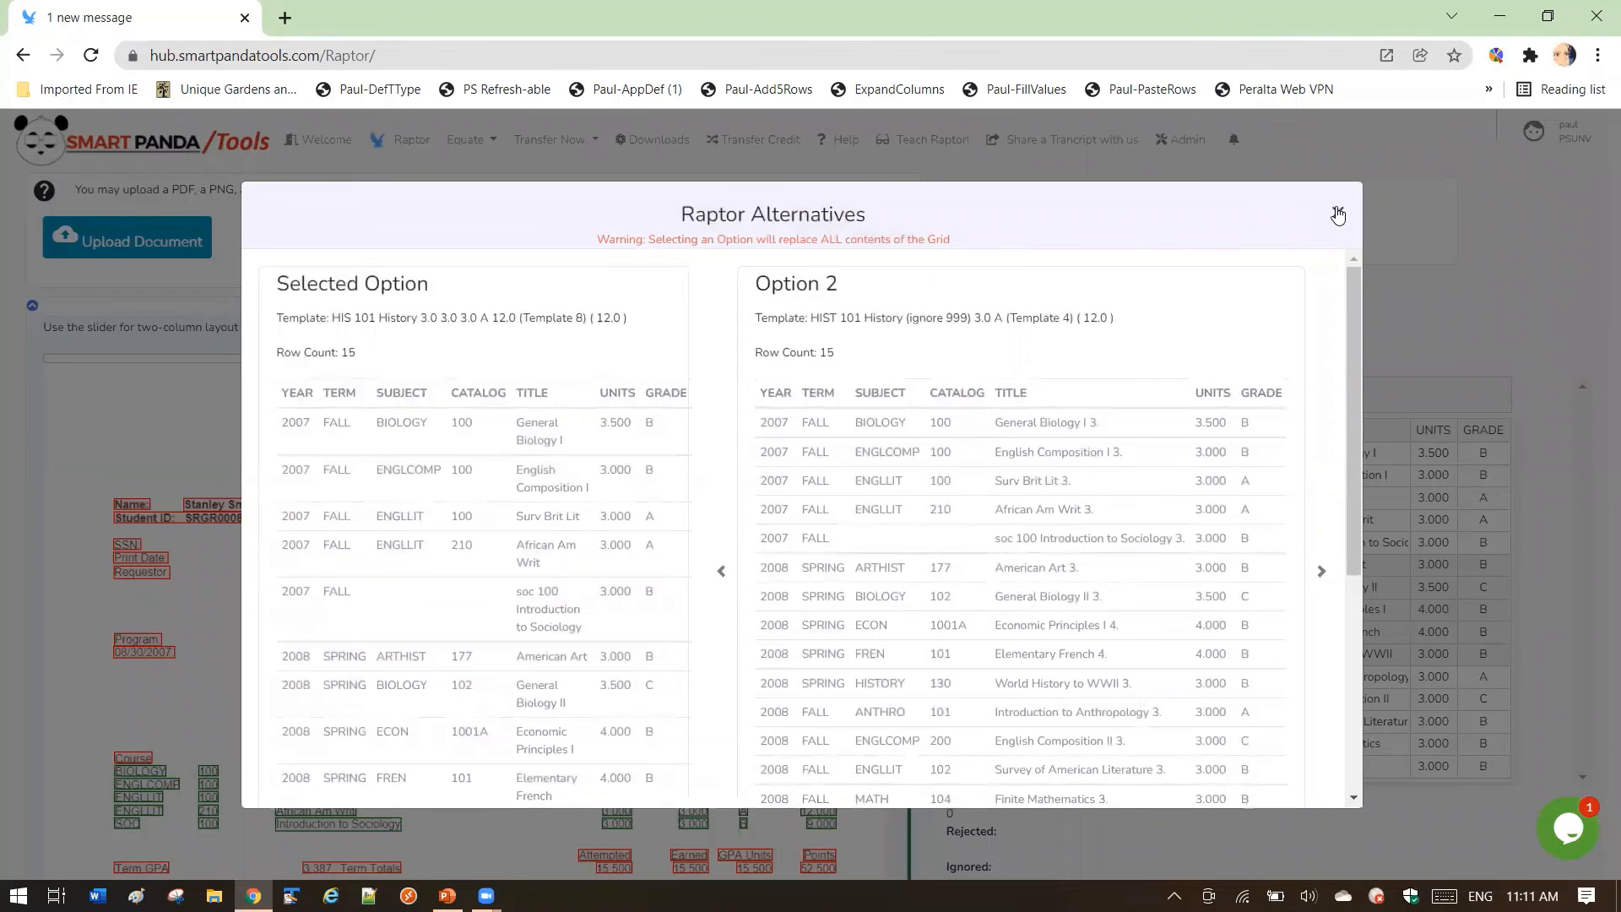
left_click(1336, 213)
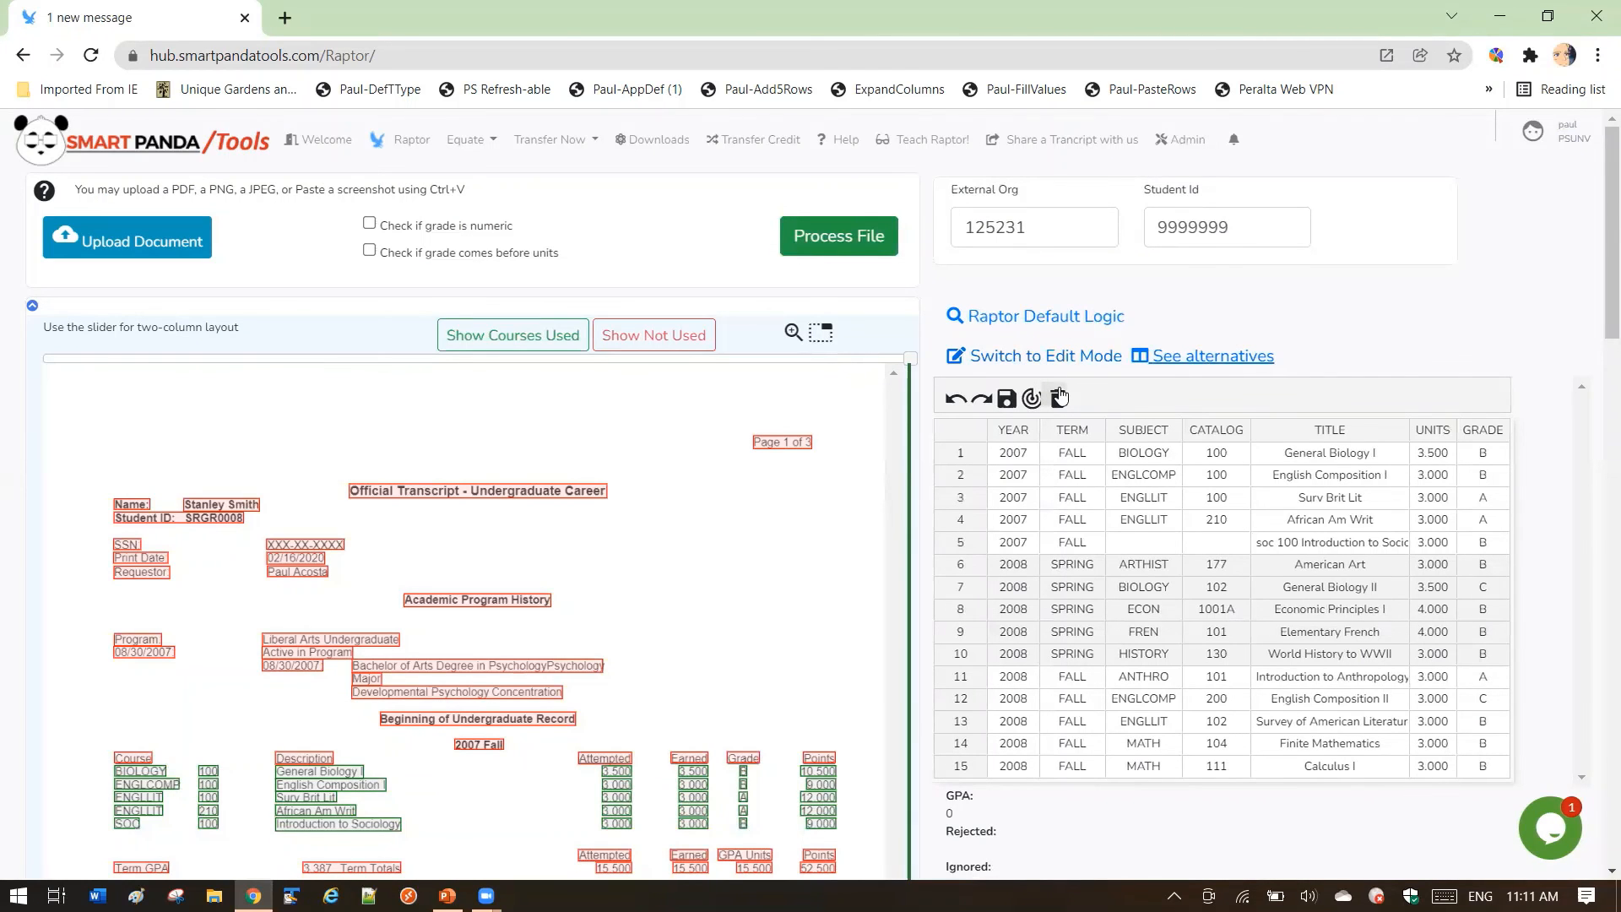
- Process the file again with HIS-101-02-1 History A 12.0 3.0 3.0 (Template 11), and switch to the PowerPoint presentation
left_click(822, 237)
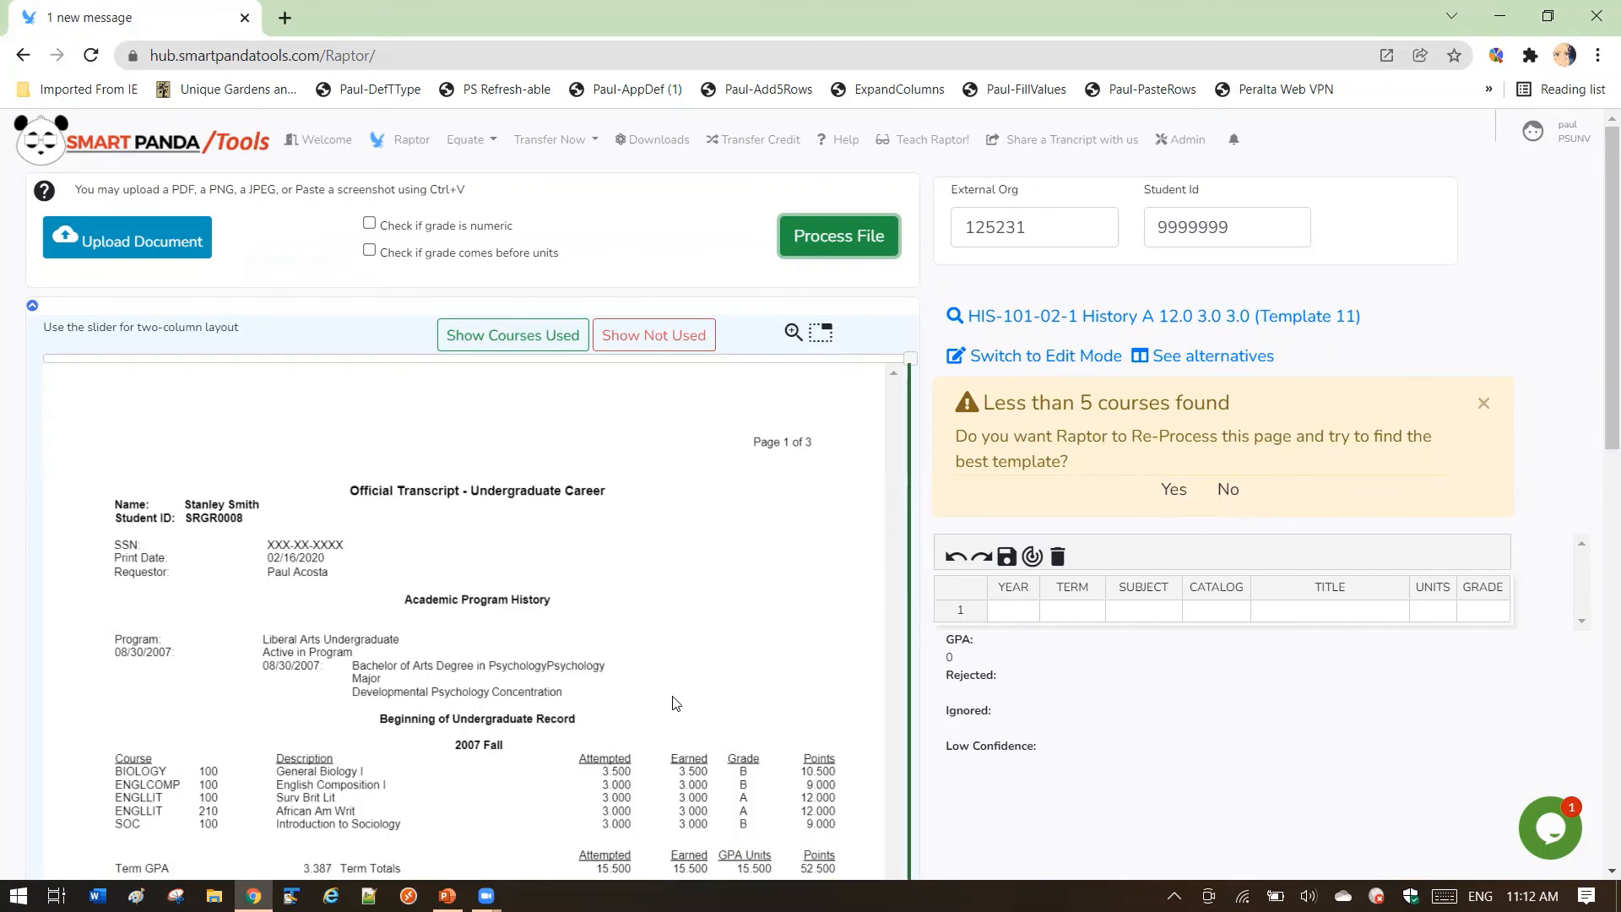
left_click(448, 895)
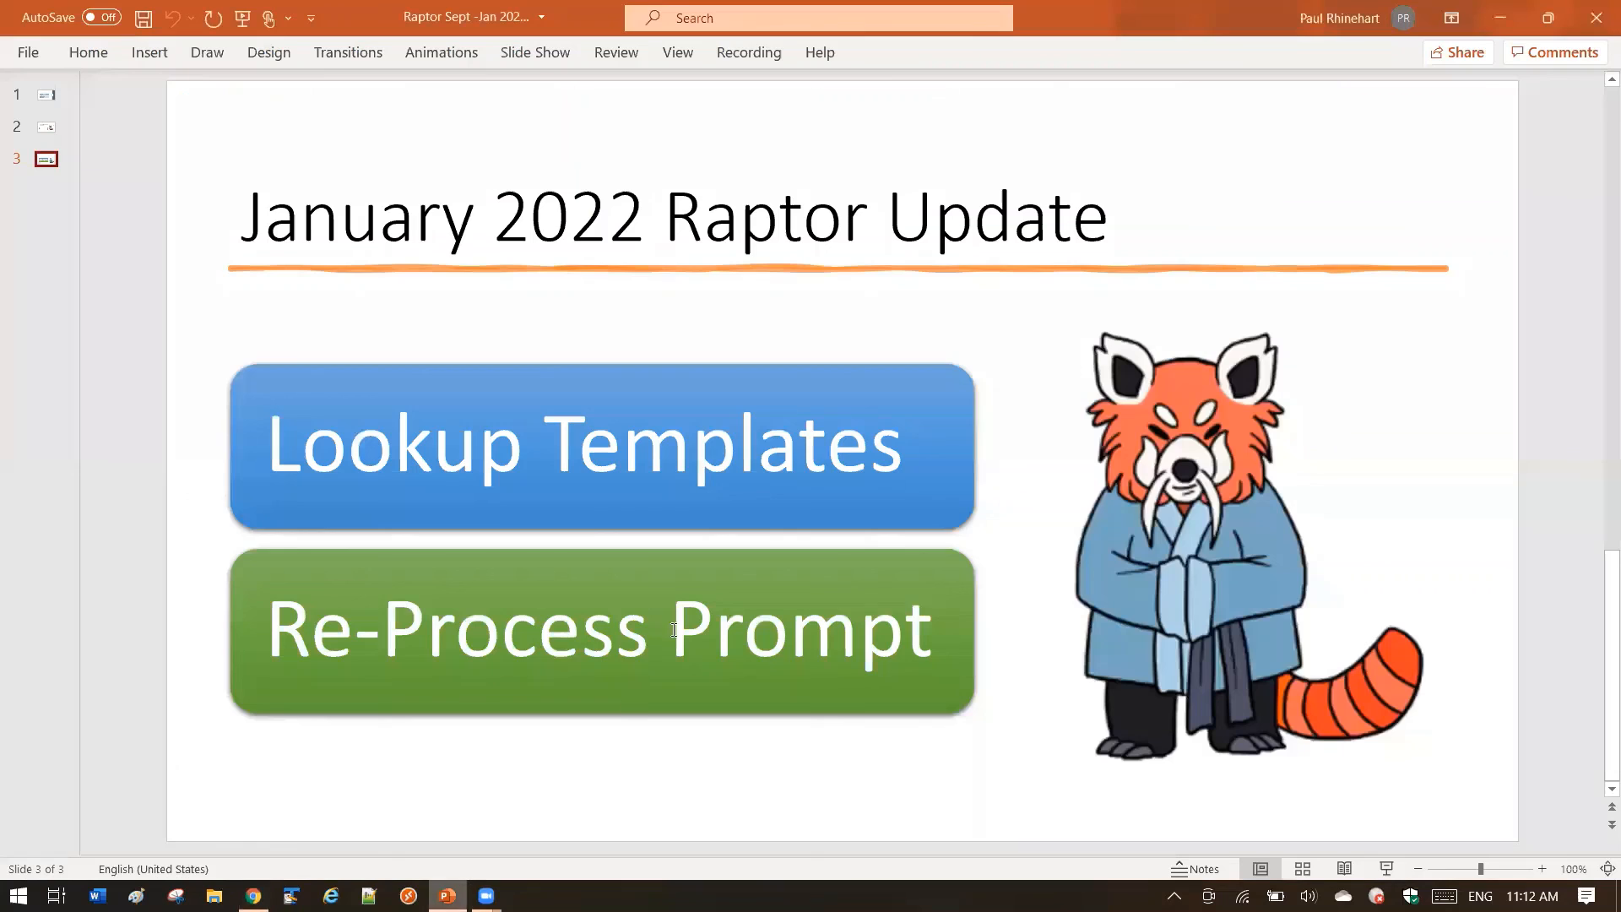